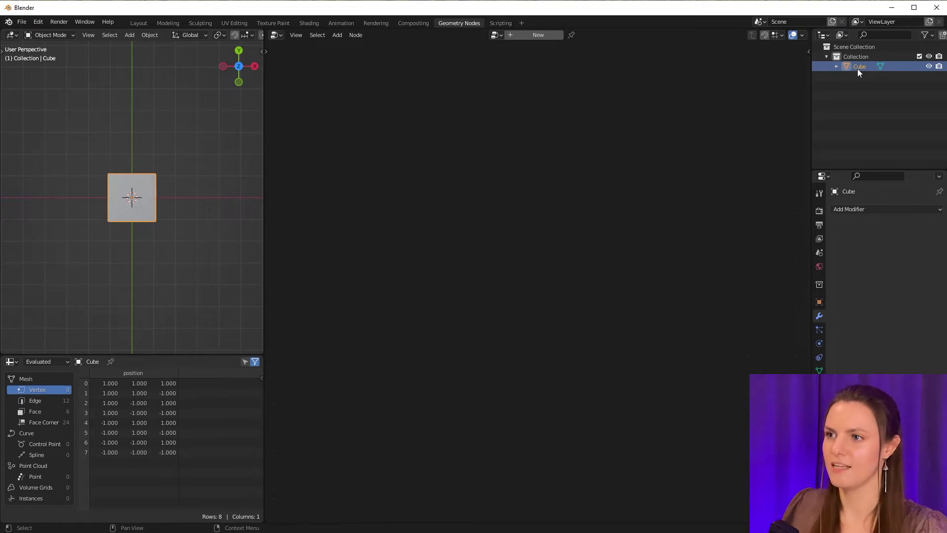
Step: Create a geometry node tree for the cube and add an Ico Sphere node
click(528, 34)
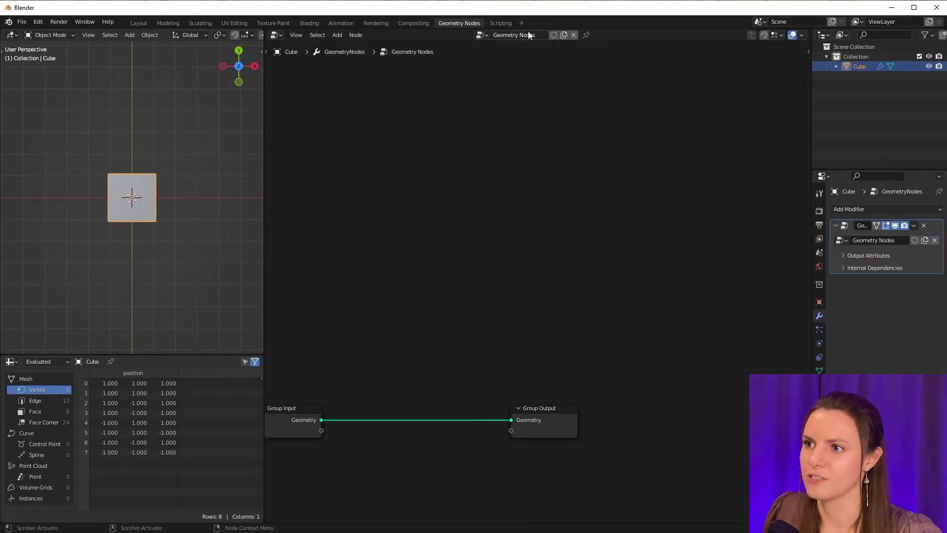
middle_drag(472, 365, 556, 224)
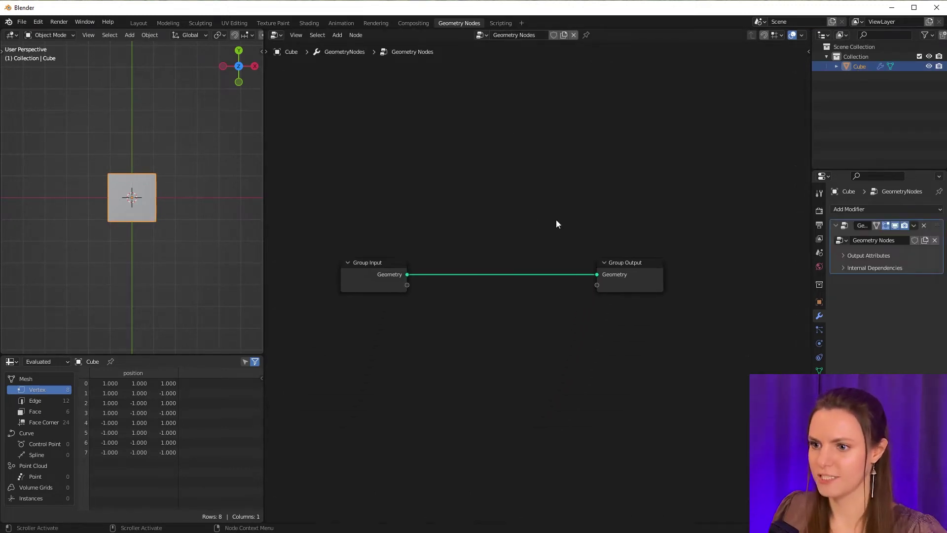
key(shift+a)
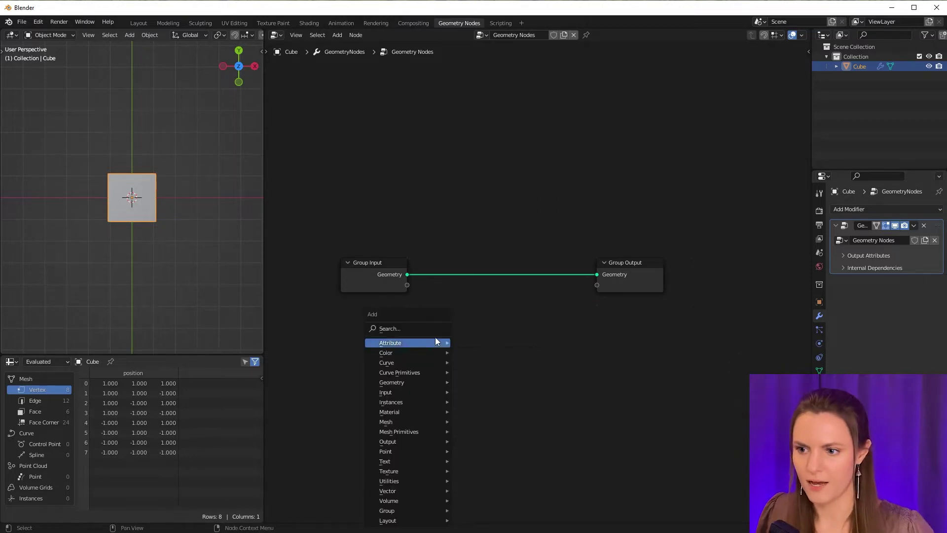
text(ico)
key(Return)
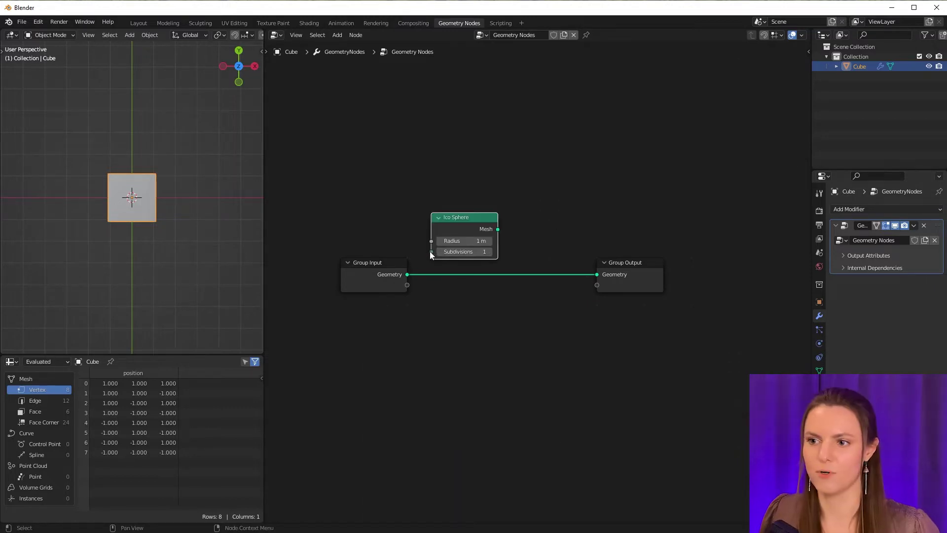
Step: Expose Ico Sphere Subdivisions as a modifier input and test it, leaving it at 1
drag(430, 252, 405, 282)
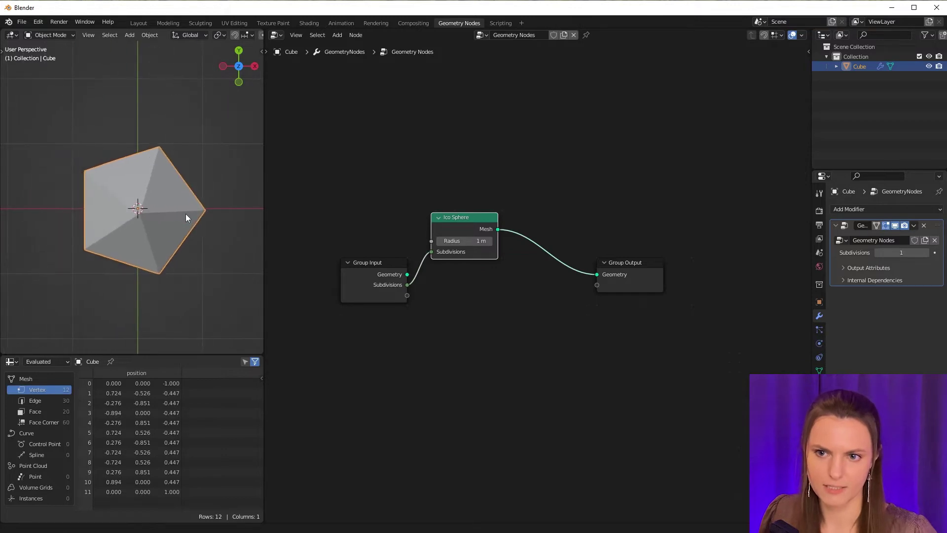
shift+middle_drag(113, 214, 185, 214)
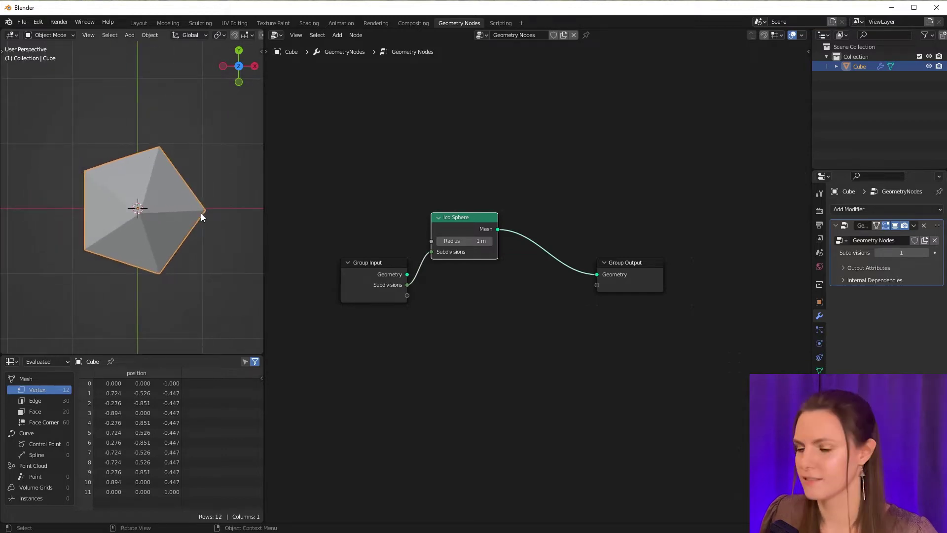
click(927, 252)
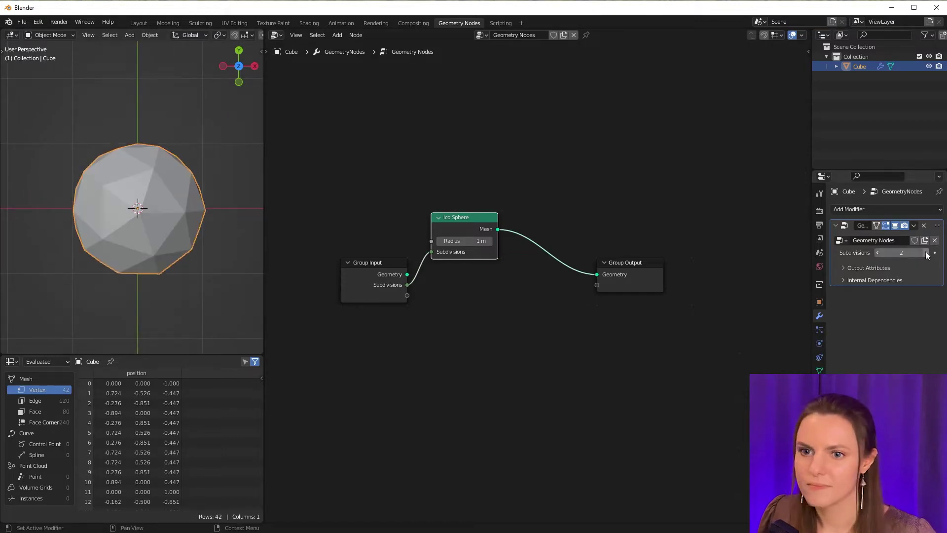
click(877, 252)
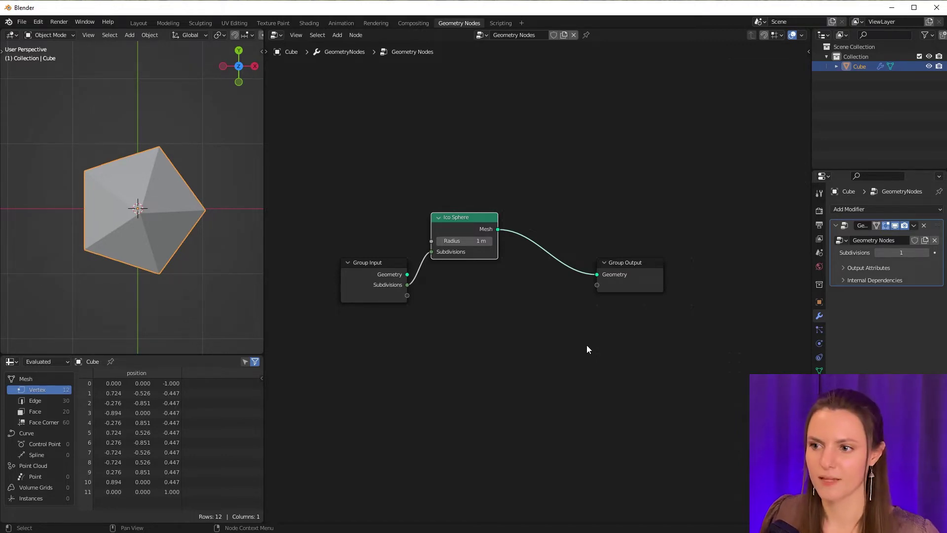
Step: Insert an Extrude Mesh node between the Ico Sphere and the output
key(shift+a)
click(558, 323)
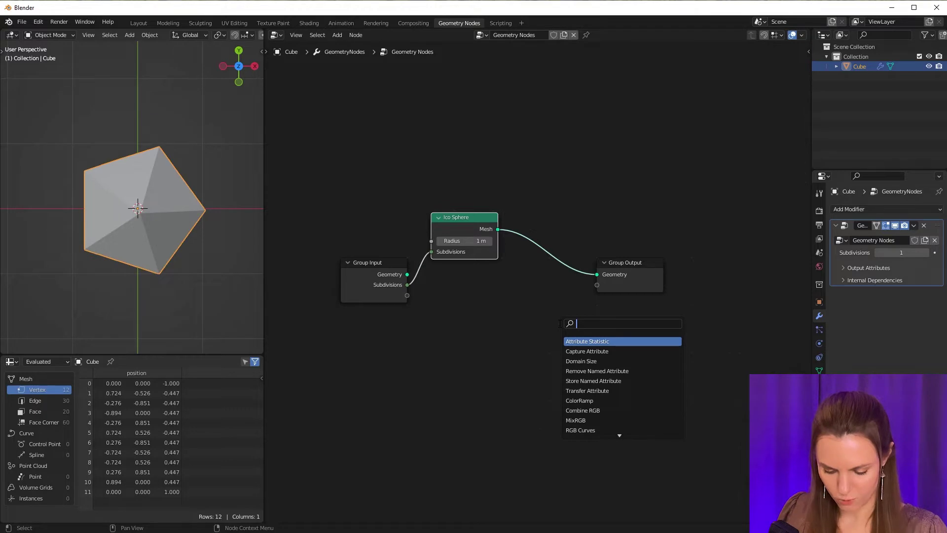
text(ex)
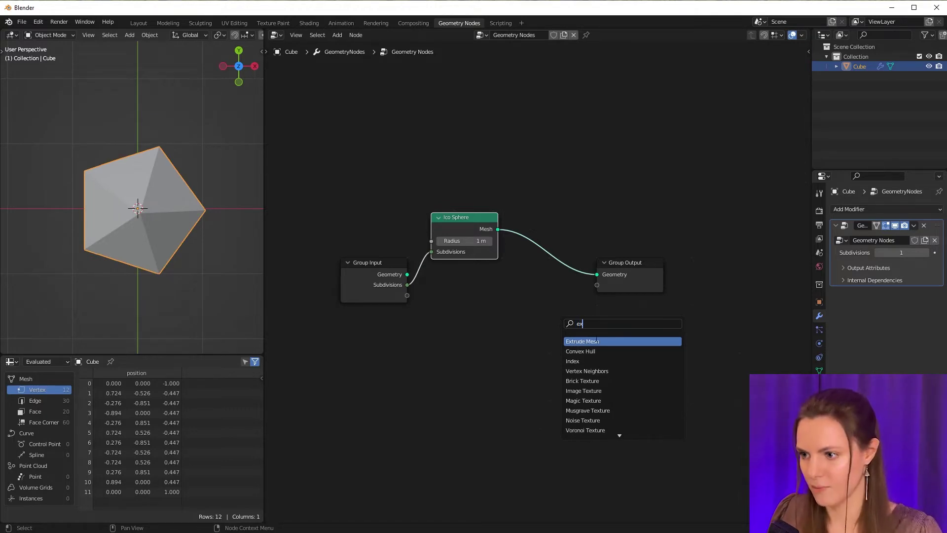
click(595, 341)
click(555, 227)
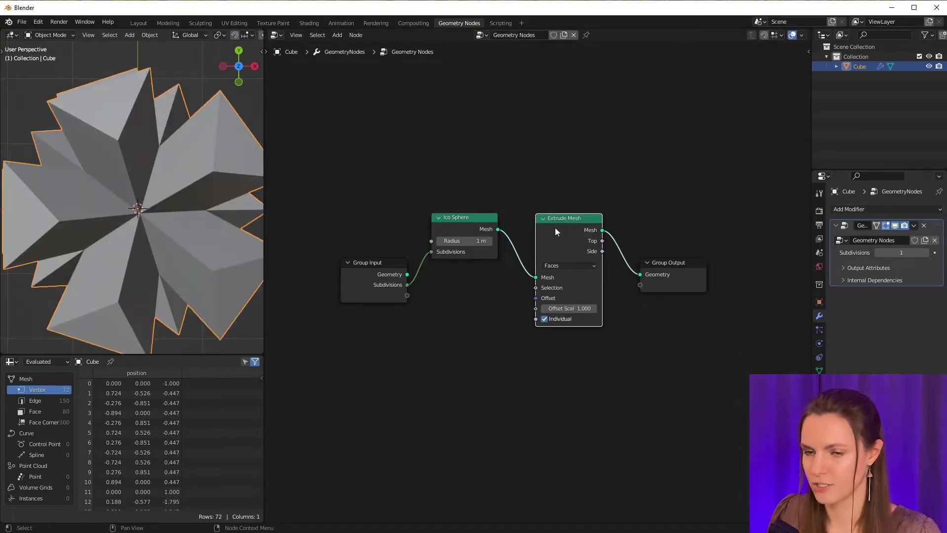
scroll(642, 348, down, 2)
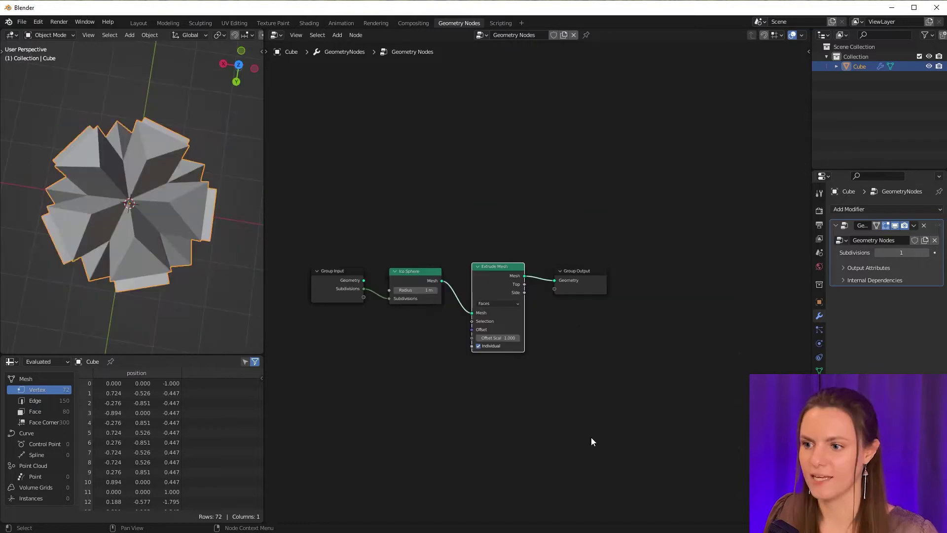
Step: Insert a Scale Elements node before Group Output with Scale 0.9
key(shift+a)
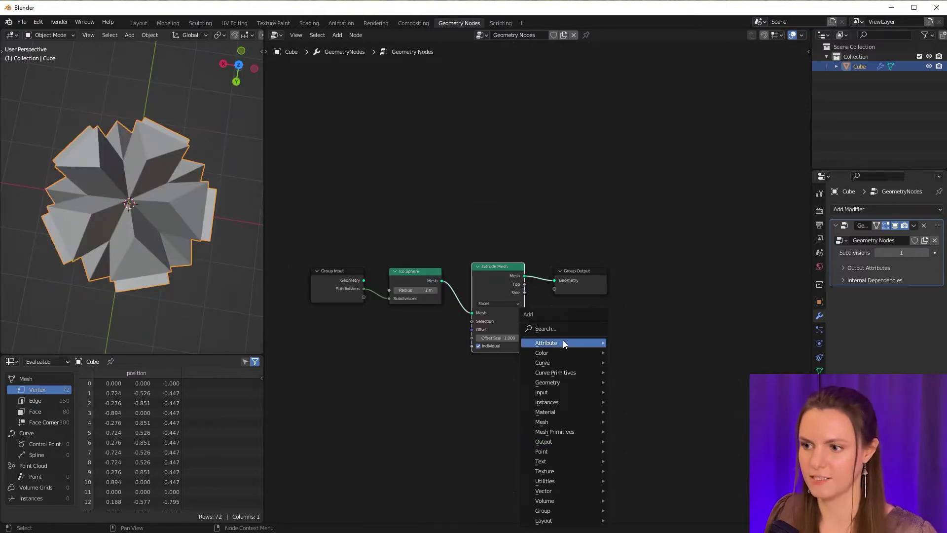
click(565, 328)
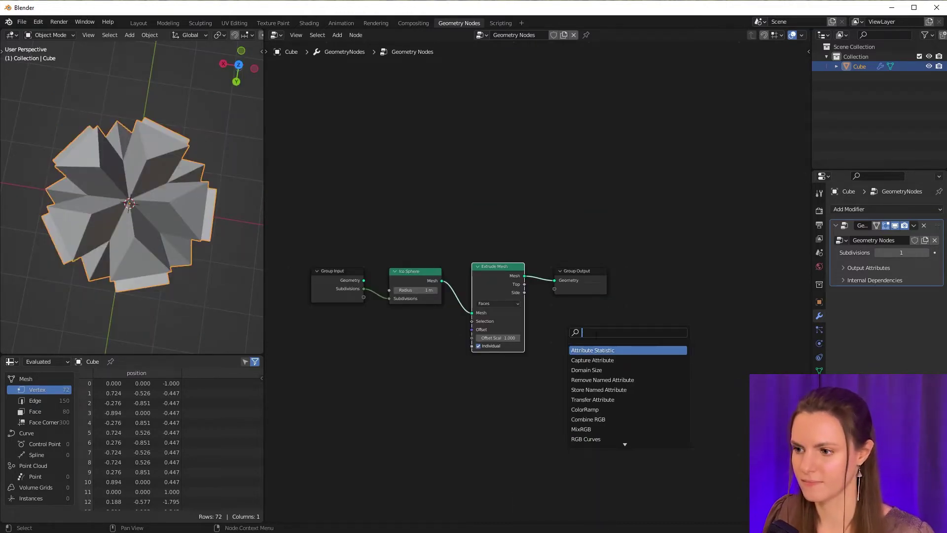
text(sca)
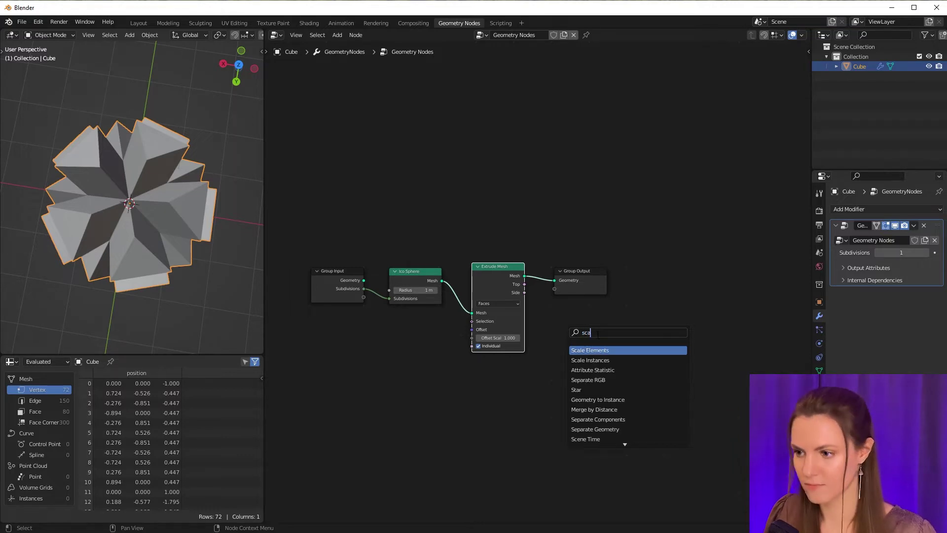
click(612, 350)
click(603, 372)
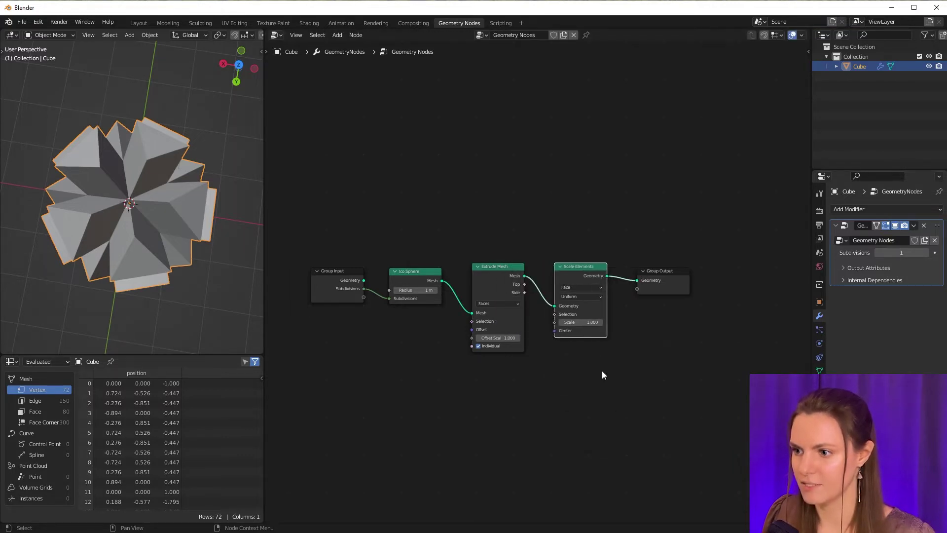
drag(559, 323, 529, 322)
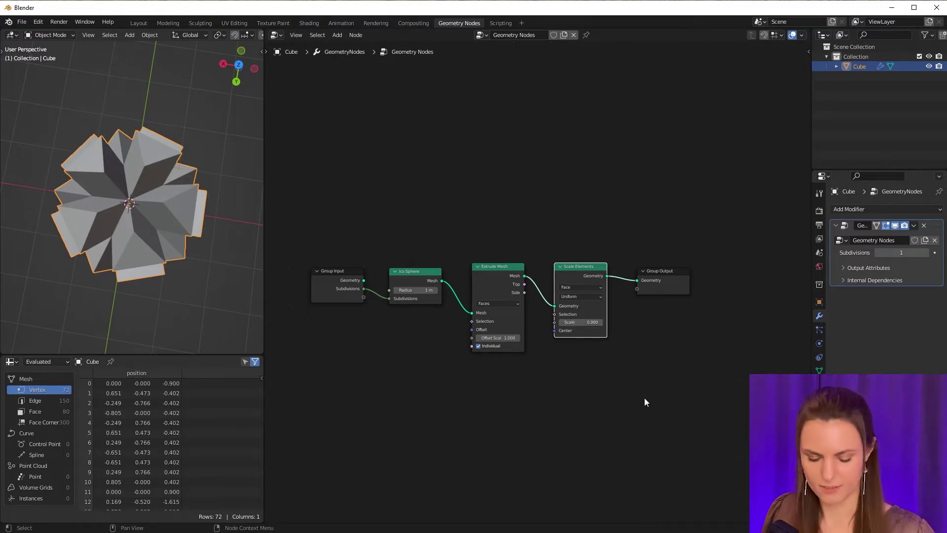
Step: Insert a Mesh Boolean node before the Group Output
key(shift+a)
click(624, 331)
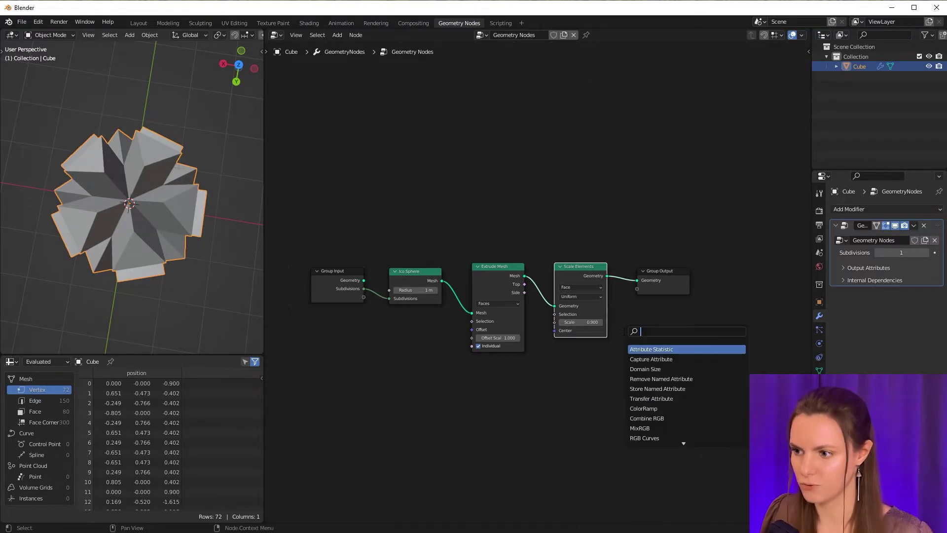
text(me)
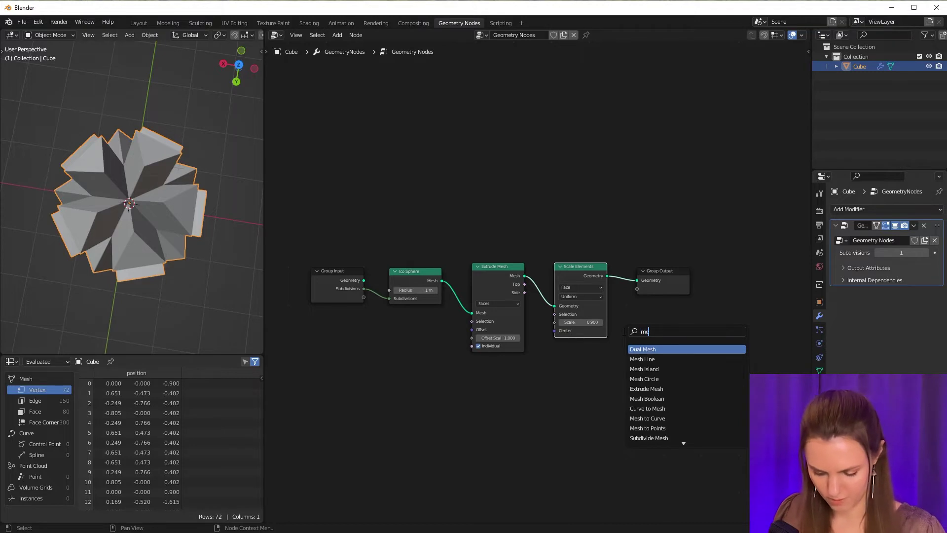
text(sh b)
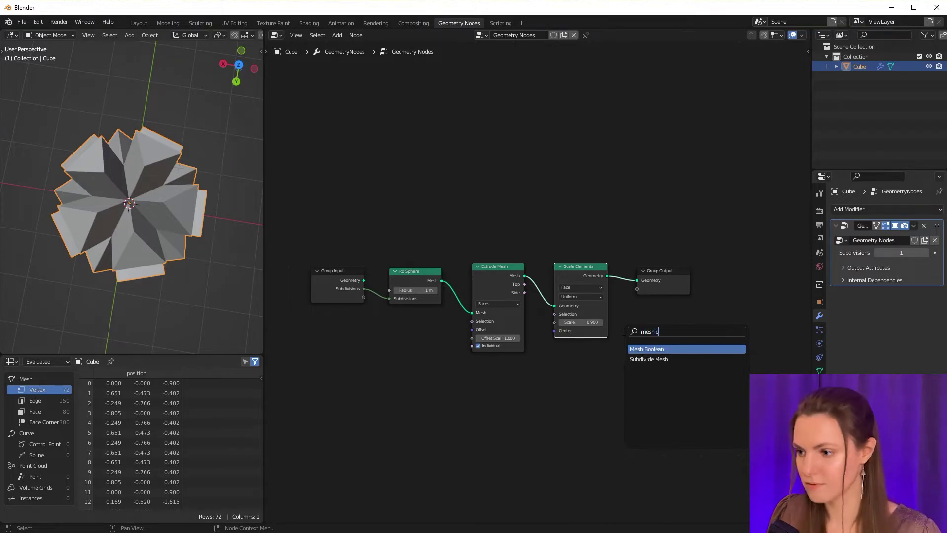
key(Return)
click(631, 281)
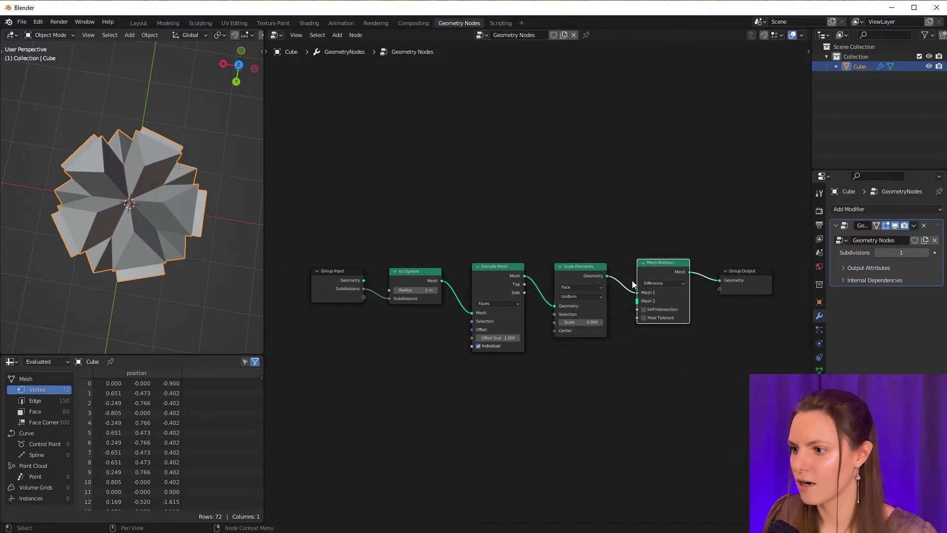
click(633, 292)
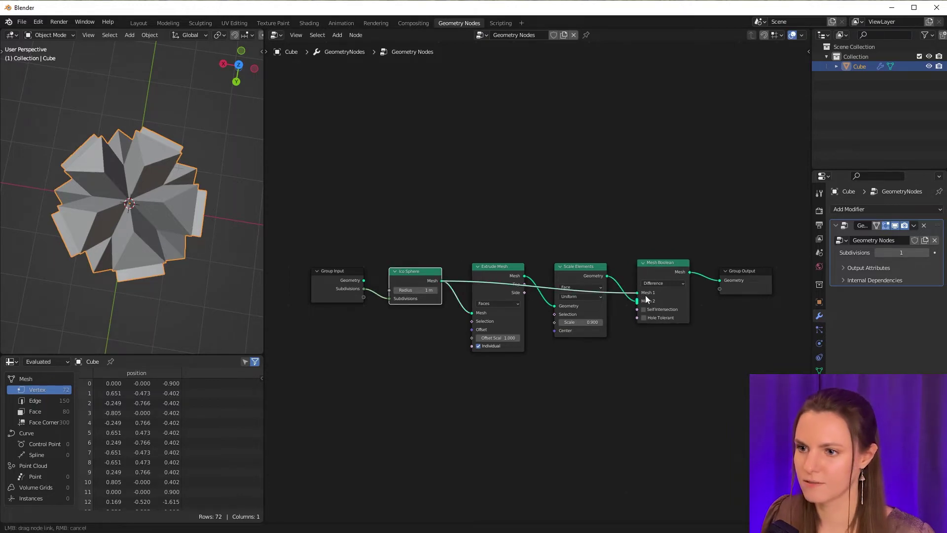
Step: Feed a second mesh into the boolean difference and set face scale to 0.8
drag(441, 281, 637, 300)
scroll(129, 191, up, 4)
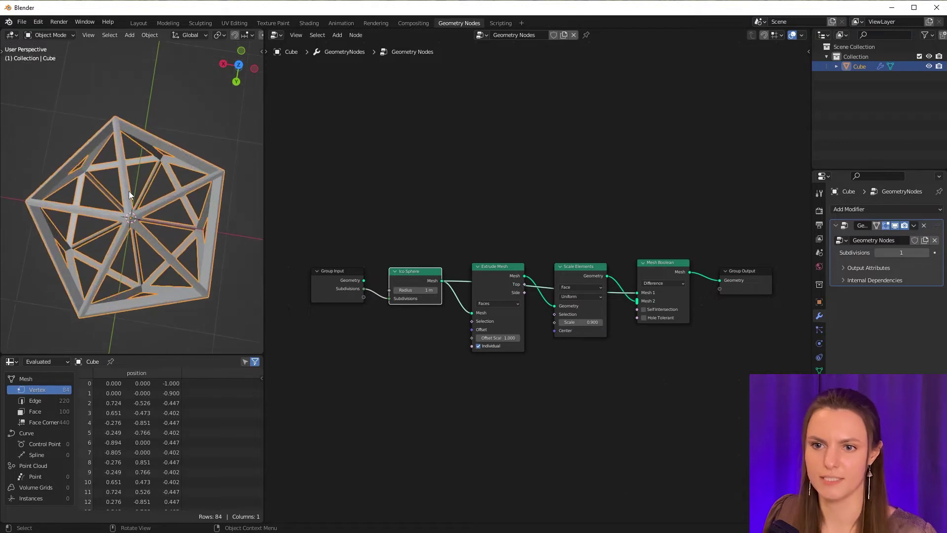
mouse_move(129, 191)
middle_down()
mouse_move(154, 217)
mouse_move(156, 182)
middle_up()
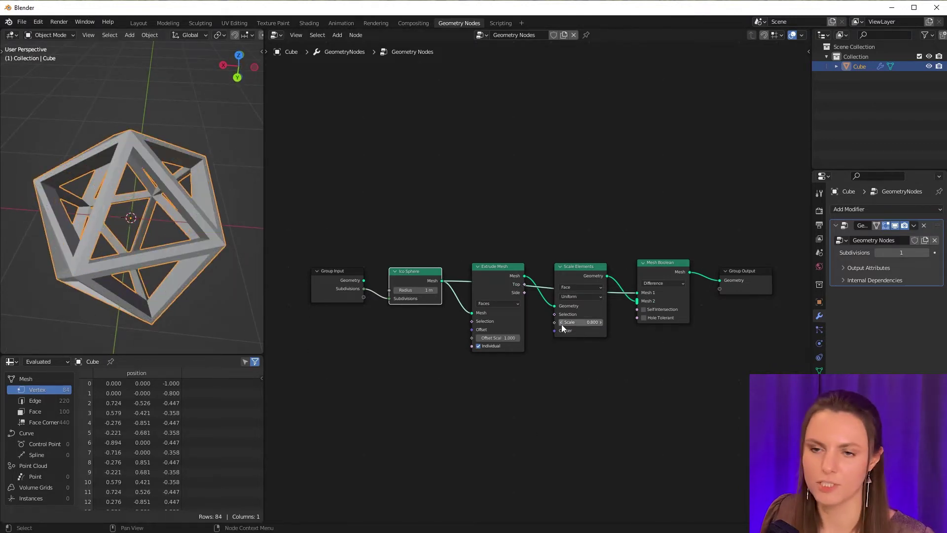
drag(562, 324, 599, 321)
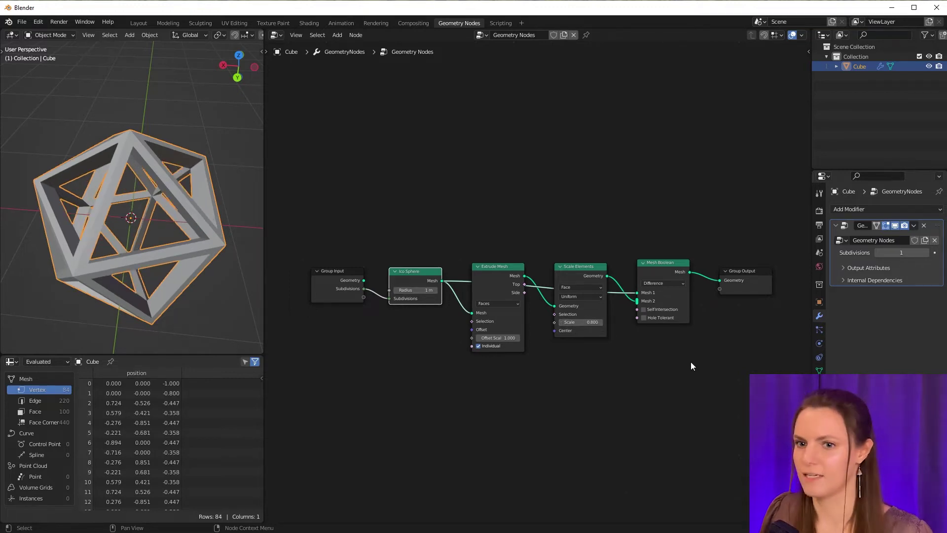
Step: Expose the Set Material node's material as a modifier input
key(shift)
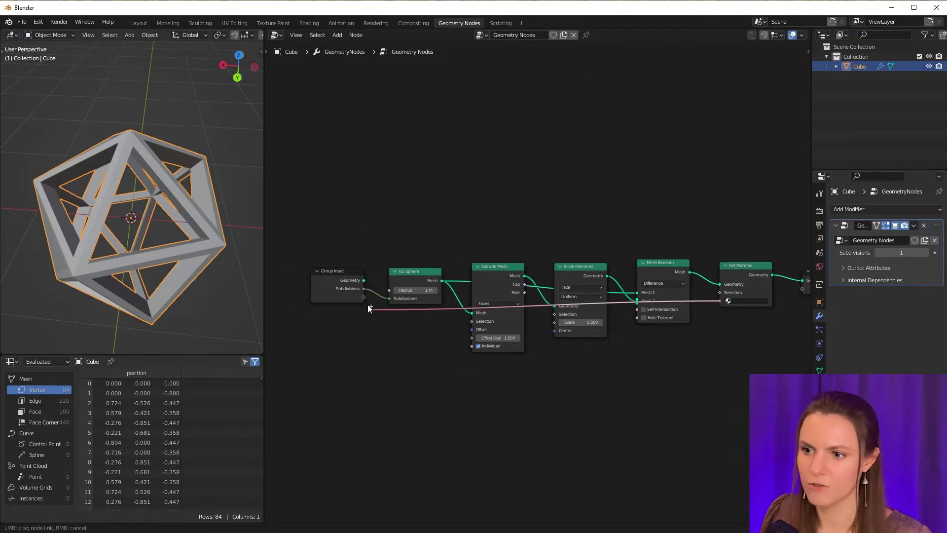
drag(721, 303, 356, 296)
middle_drag(338, 329, 316, 328)
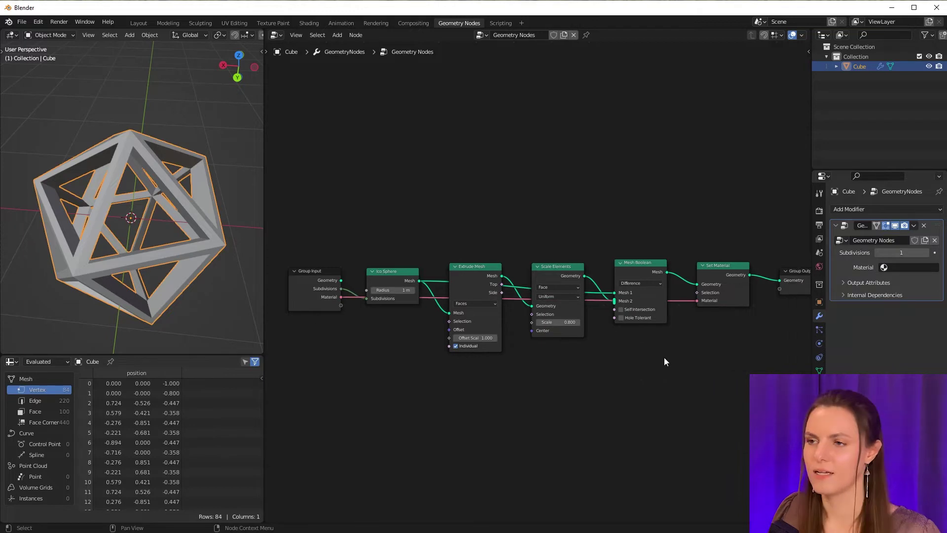
Step: Rename the node tree Frame_GN and the object Frame, and raise subdivisions to 4
double_click(516, 35)
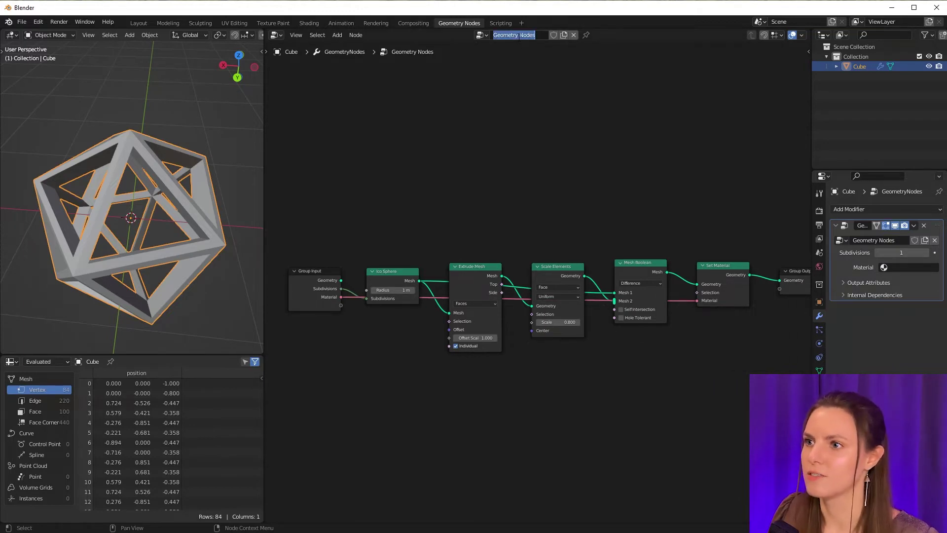
text(Frame_GN)
key(Return)
double_click(860, 66)
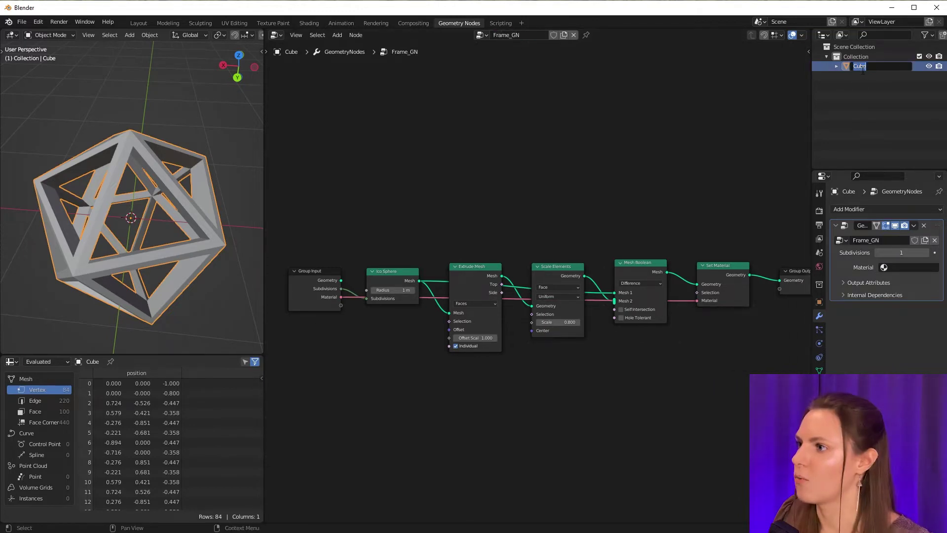
text(Frame)
key(Return)
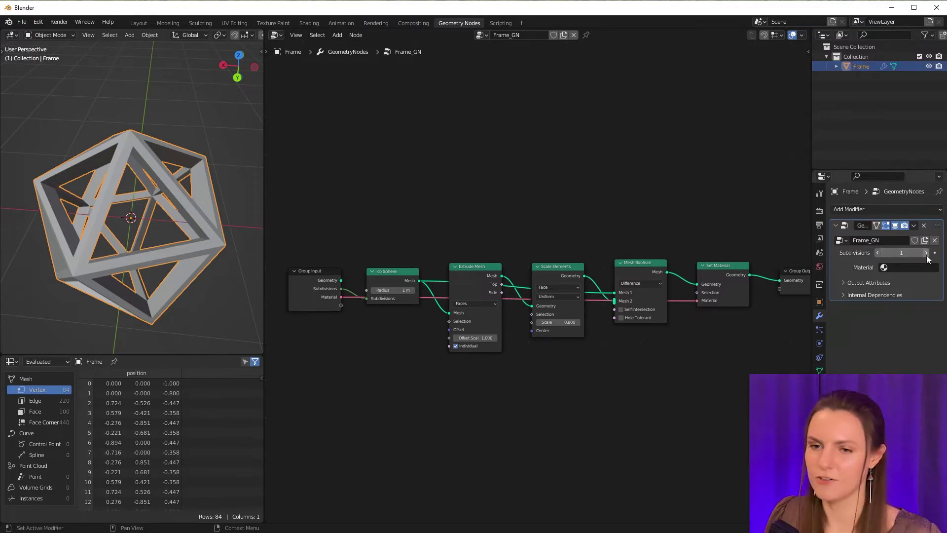
click(926, 253)
click(926, 253)
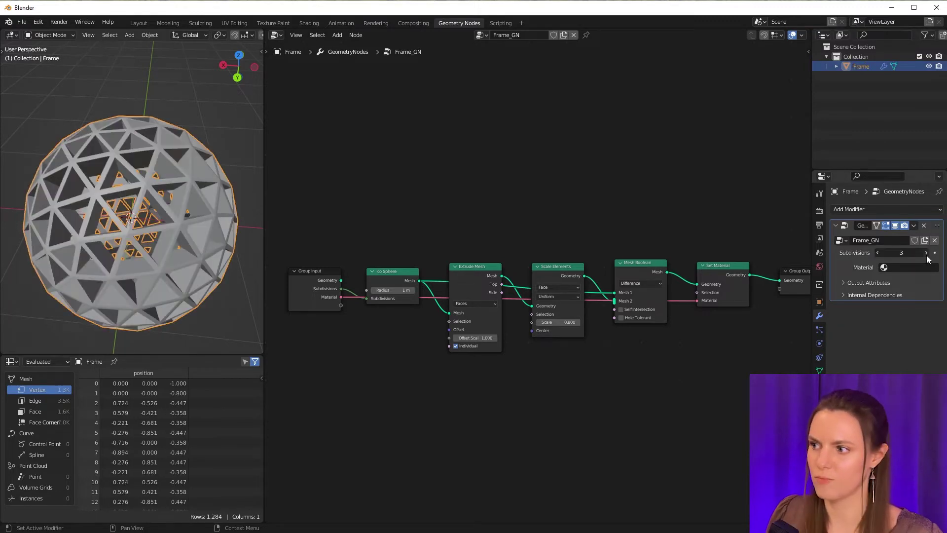
Step: Lower subdivisions to 2 and add a Cube node above the Ico Sphere
click(876, 253)
key(shift+a)
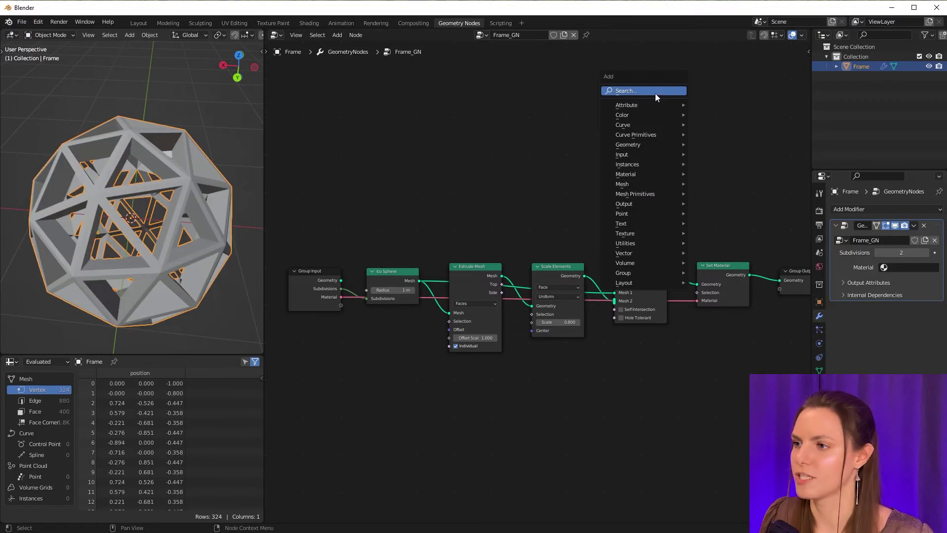
click(655, 91)
text(c)
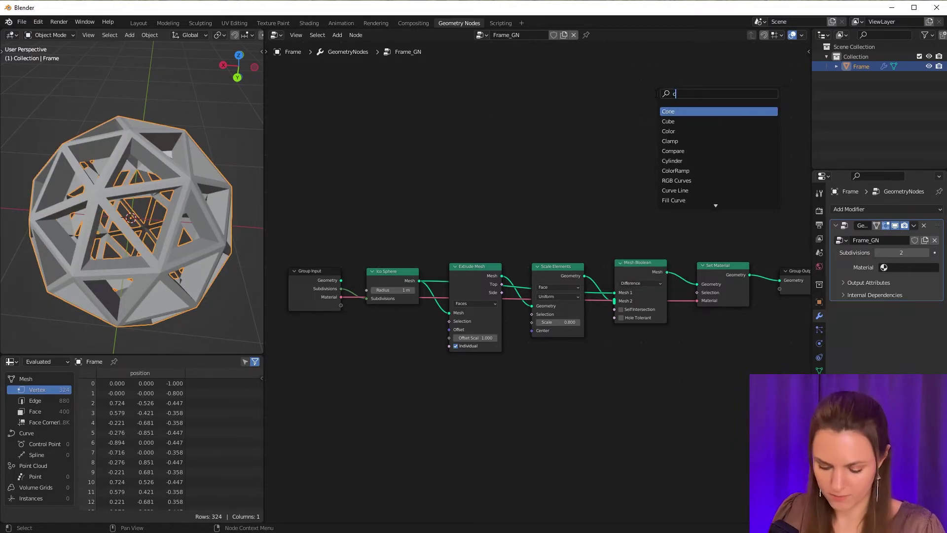
text(ube)
key(Return)
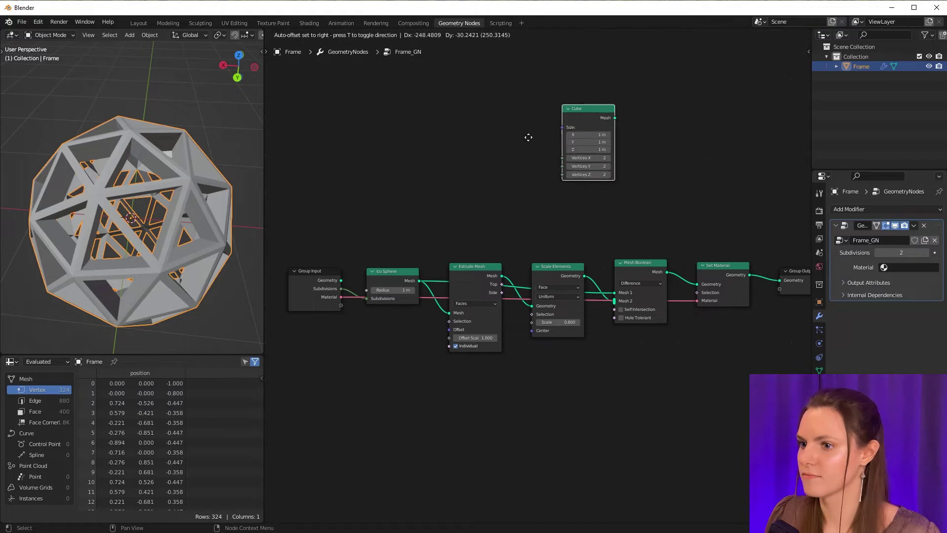
click(368, 178)
drag(396, 170, 411, 220)
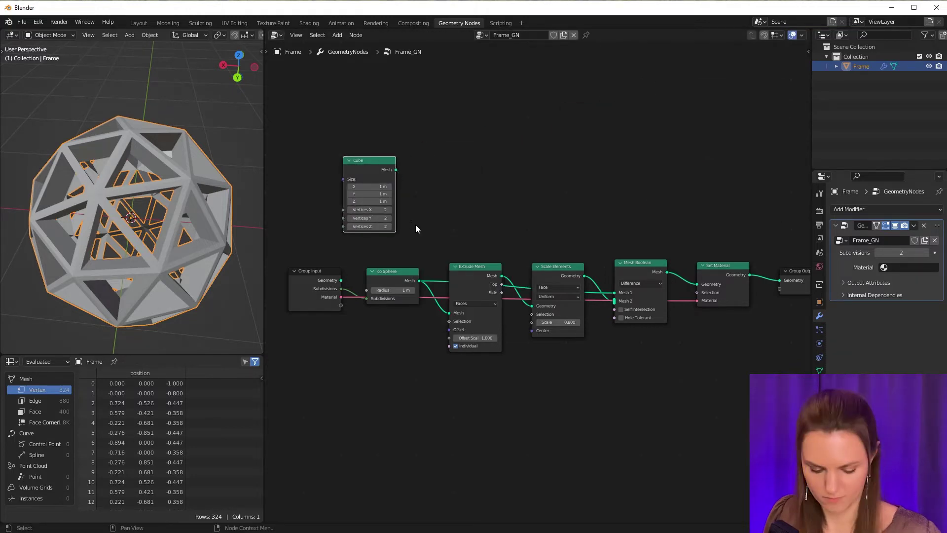
Step: Feed the Cube mesh into Extrude Mesh and inspect the cube-based frame
shift+right_drag(434, 256, 427, 296)
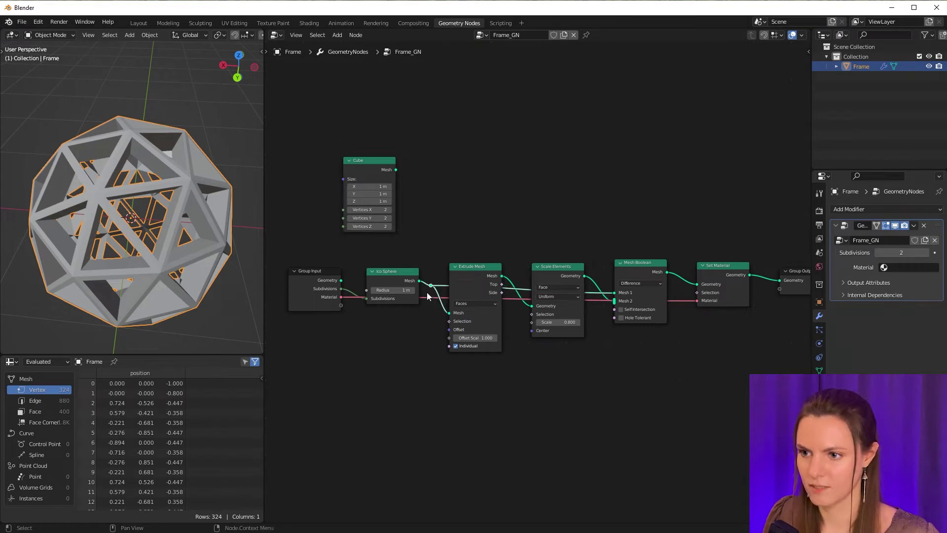
drag(397, 170, 433, 286)
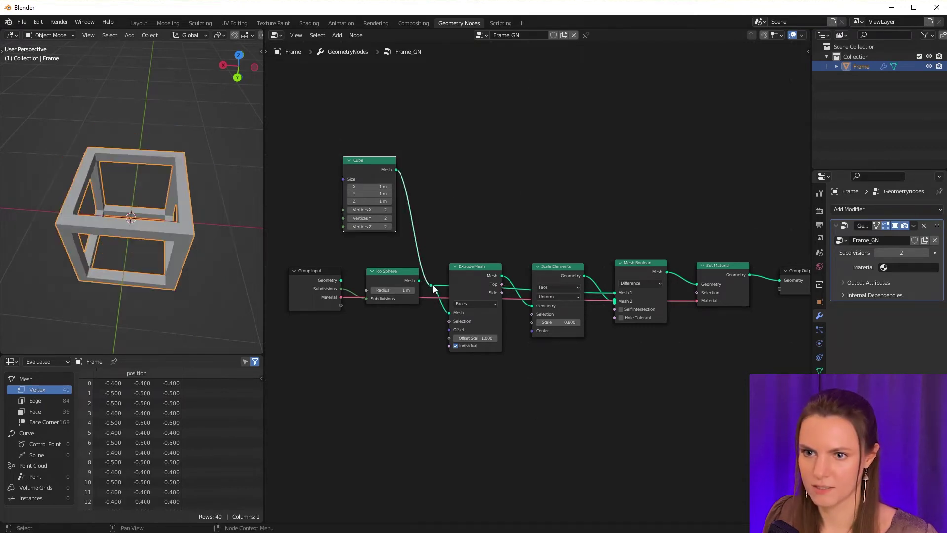
mouse_move(218, 284)
middle_down()
mouse_move(205, 274)
mouse_move(211, 256)
middle_up()
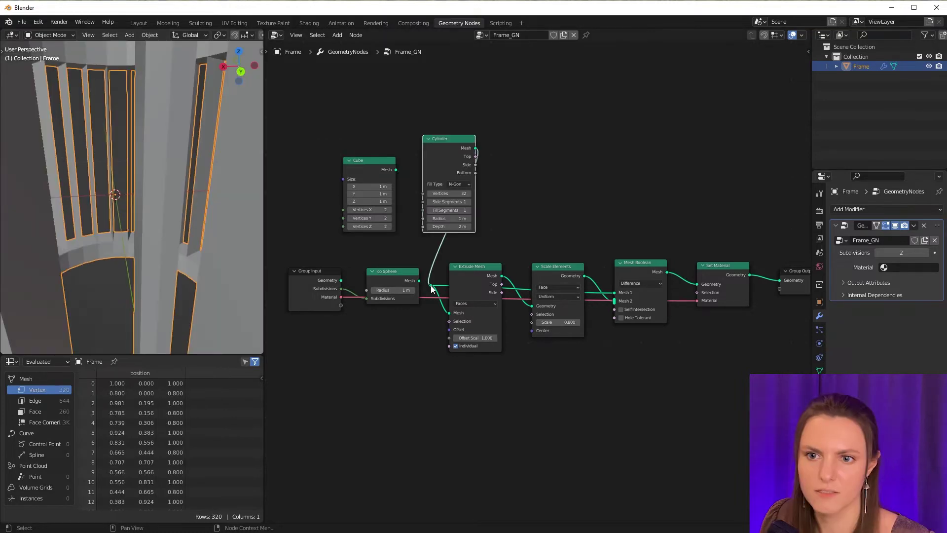
scroll(122, 210, down, 5)
Step: Test a Cylinder base reduced to 3 vertices for a triangular frame
middle_drag(170, 214, 212, 190)
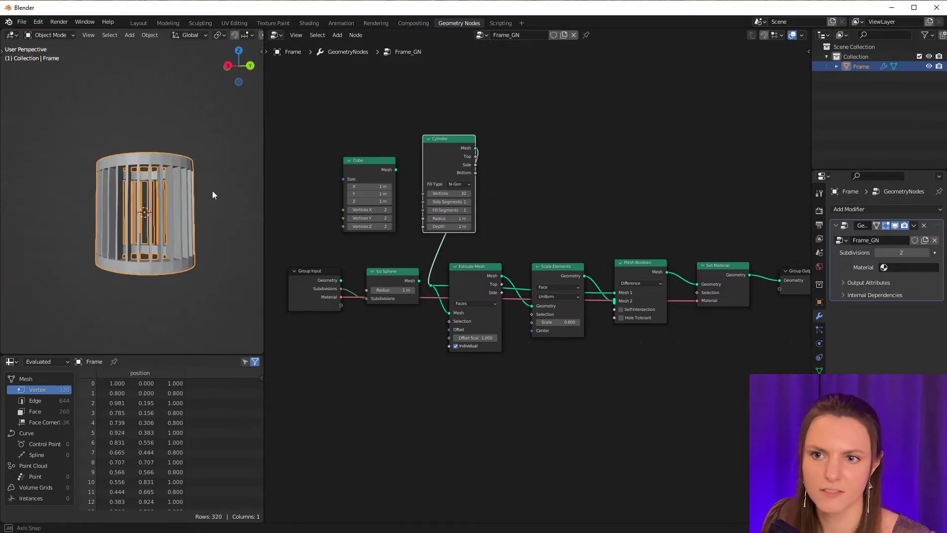
scroll(212, 191, up, 5)
drag(448, 193, 404, 194)
scroll(139, 211, down, 5)
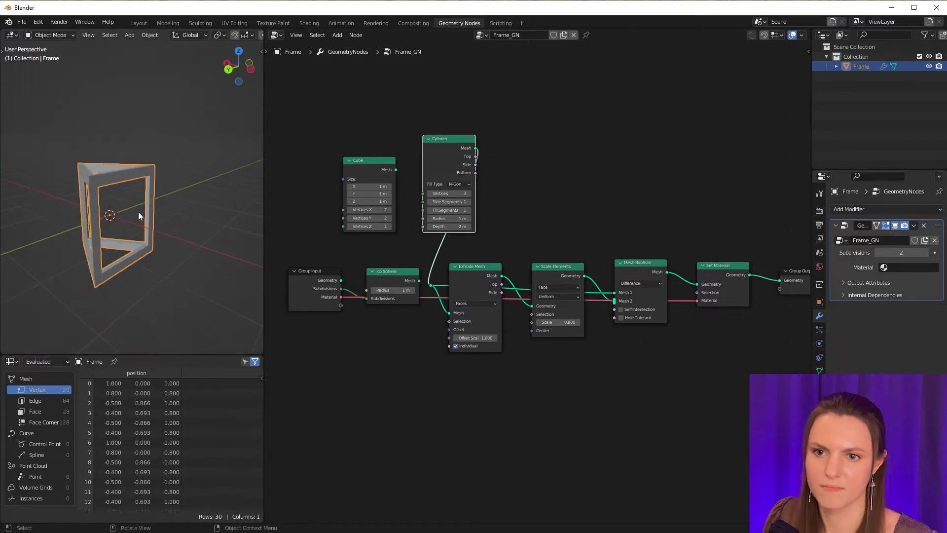
mouse_move(139, 212)
middle_down()
mouse_move(208, 219)
mouse_move(167, 275)
mouse_move(155, 226)
mouse_move(81, 223)
middle_up()
scroll(154, 222, up, 2)
scroll(148, 226, up, 4)
scroll(81, 223, down, 3)
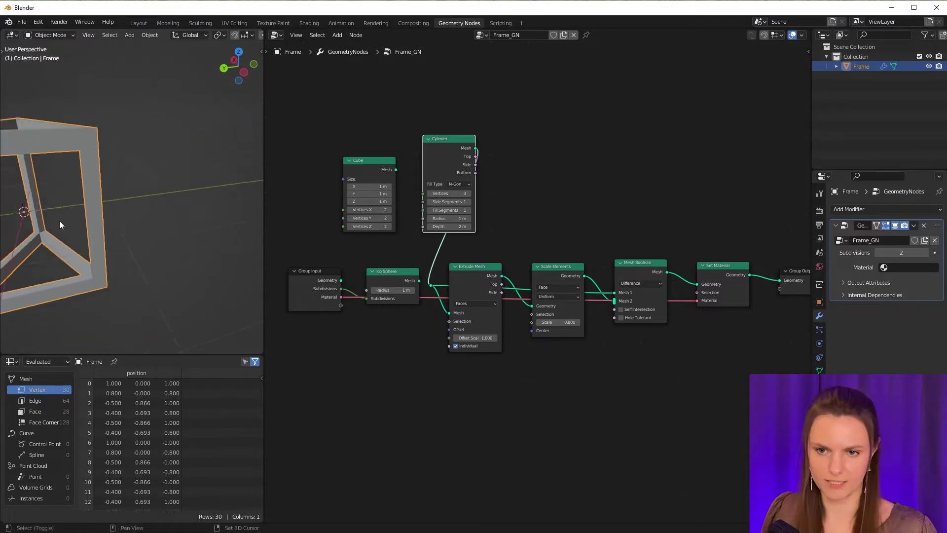
scroll(182, 202, down, 2)
mouse_move(138, 295)
middle_down()
mouse_move(177, 275)
mouse_move(131, 277)
middle_up()
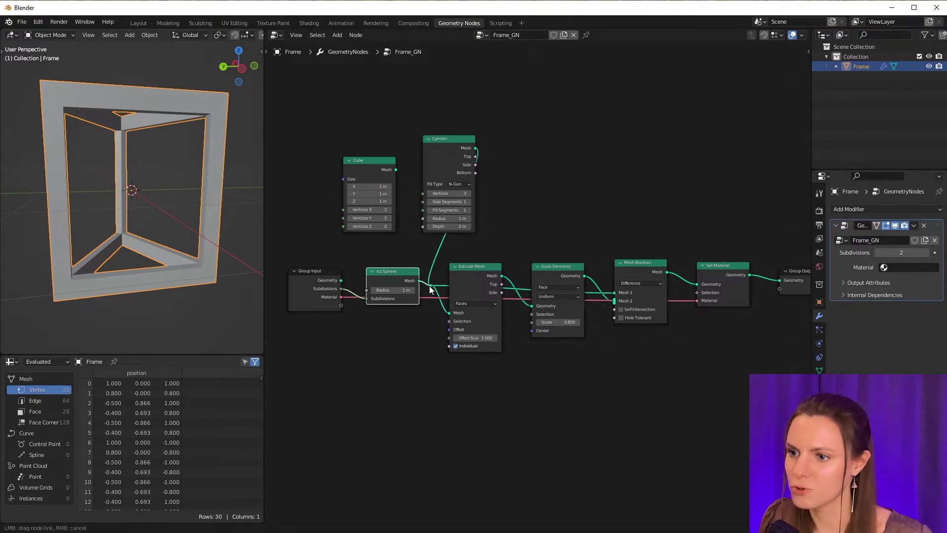
Step: Reconnect the Ico Sphere to Extrude Mesh and delete the Cube and Cylinder nodes
drag(419, 282, 449, 312)
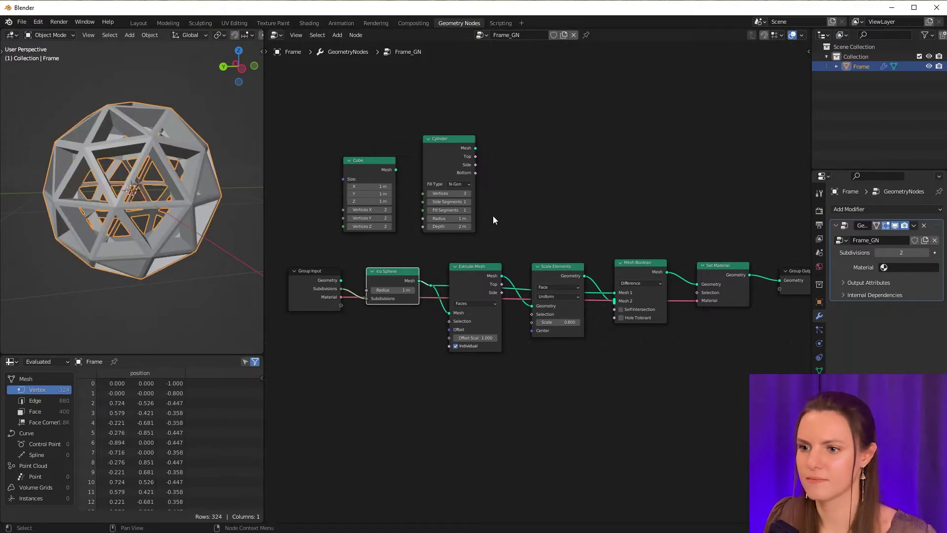
key(x)
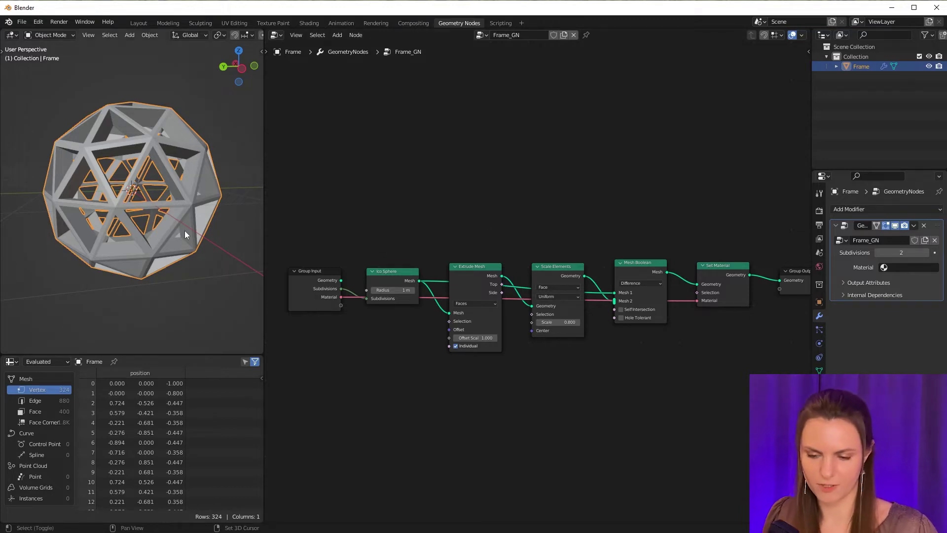
key(shift+a)
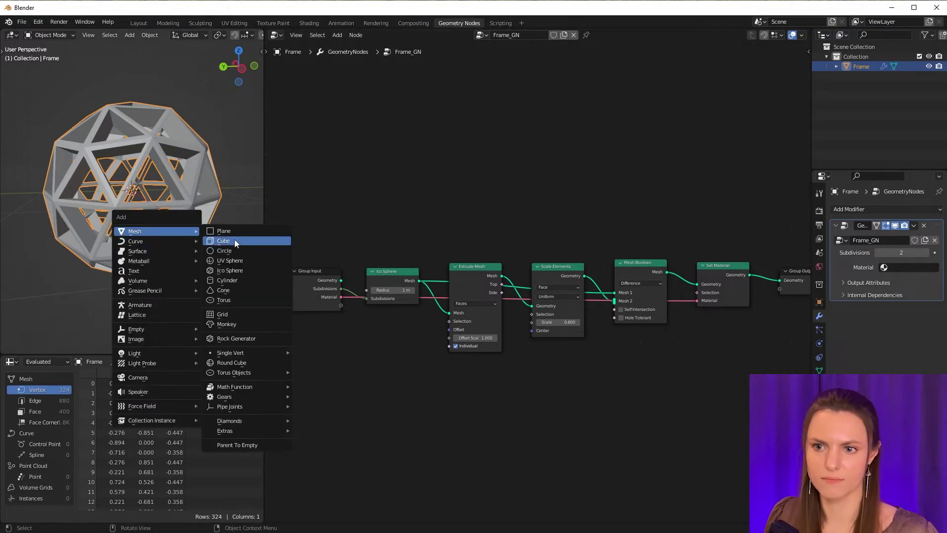
Step: Add a cube mesh object named Frame2
click(235, 239)
double_click(860, 65)
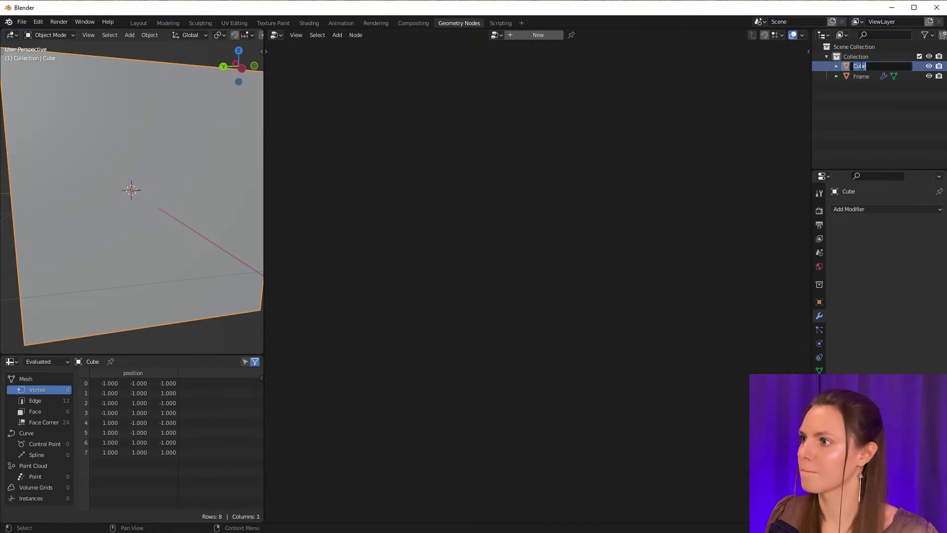
text(Fra)
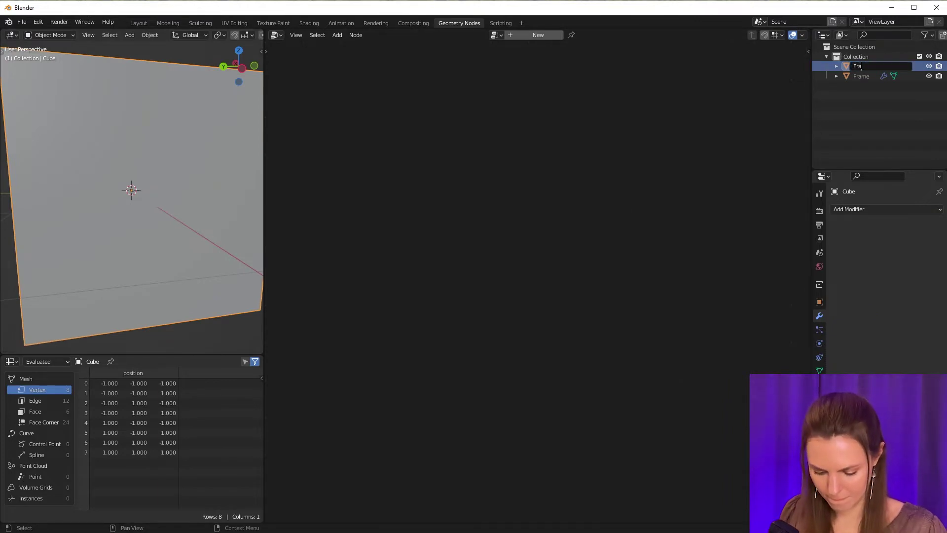
text(me2)
key(Return)
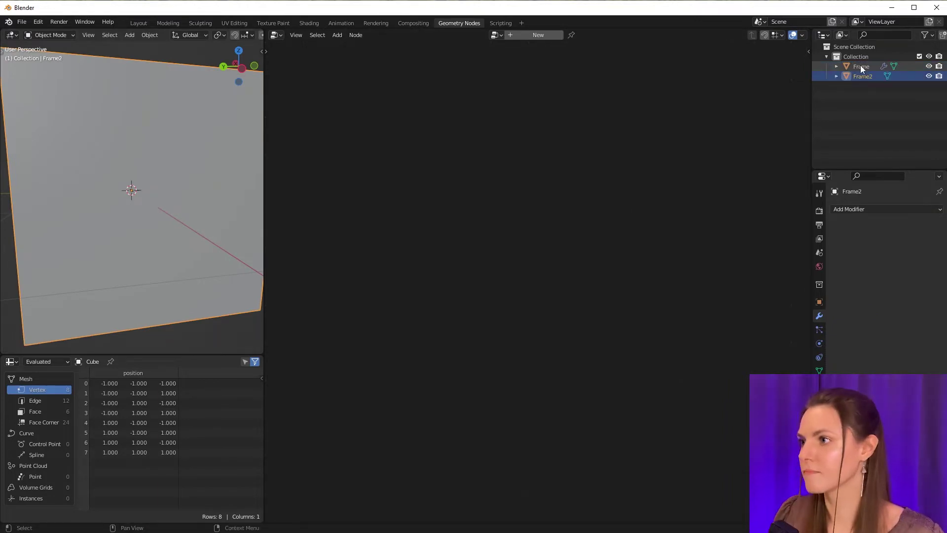
Step: Assign the Frame_GN node tree to Frame2 with Subdivisions 2
click(530, 35)
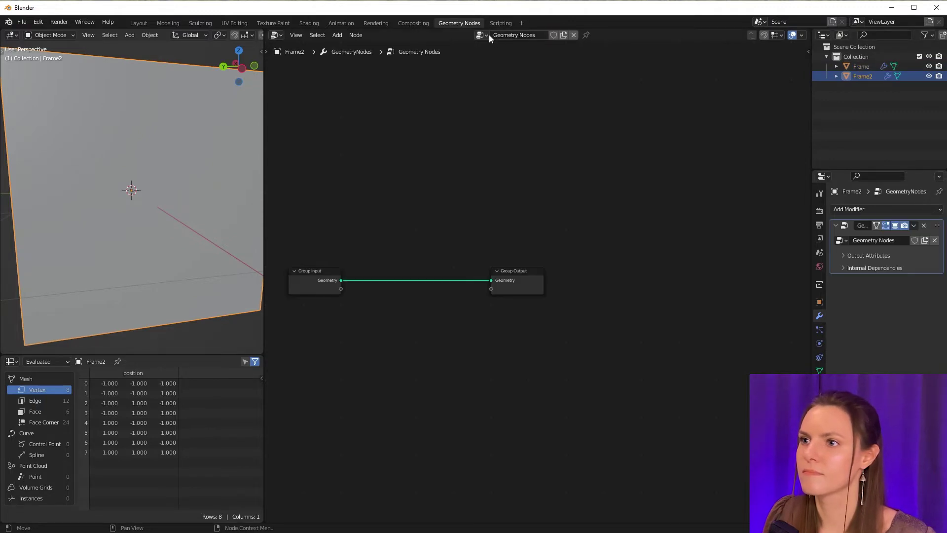
click(481, 35)
click(518, 49)
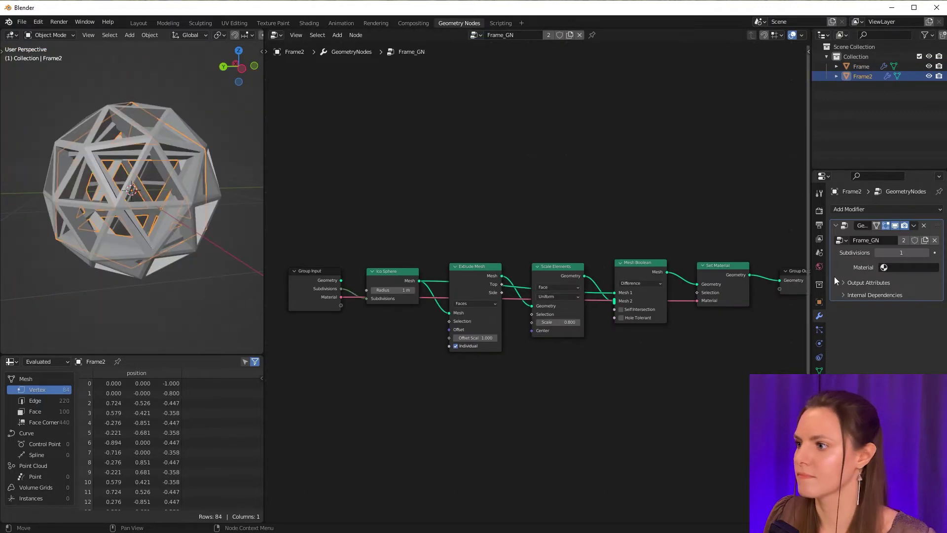
click(926, 252)
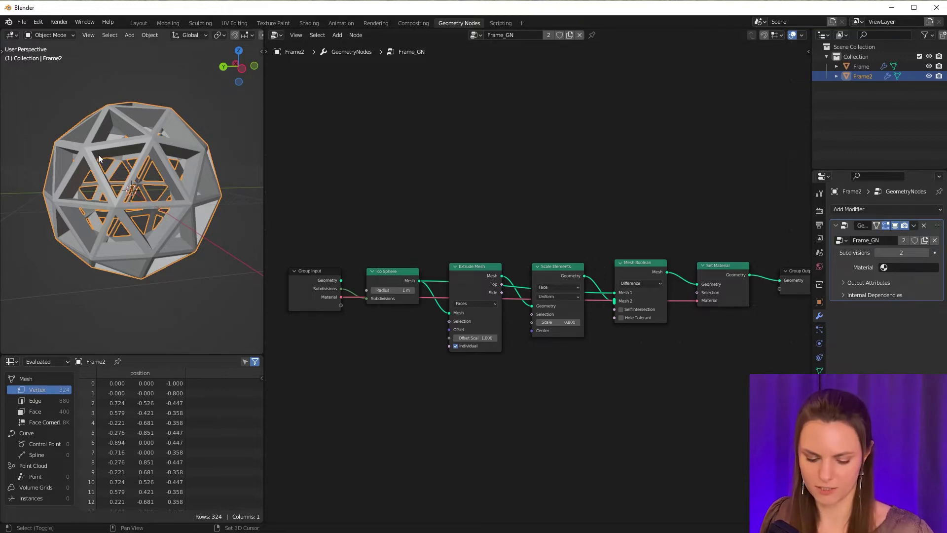
Step: Add another cube mesh object
key(shift+a)
mouse_move(49, 155)
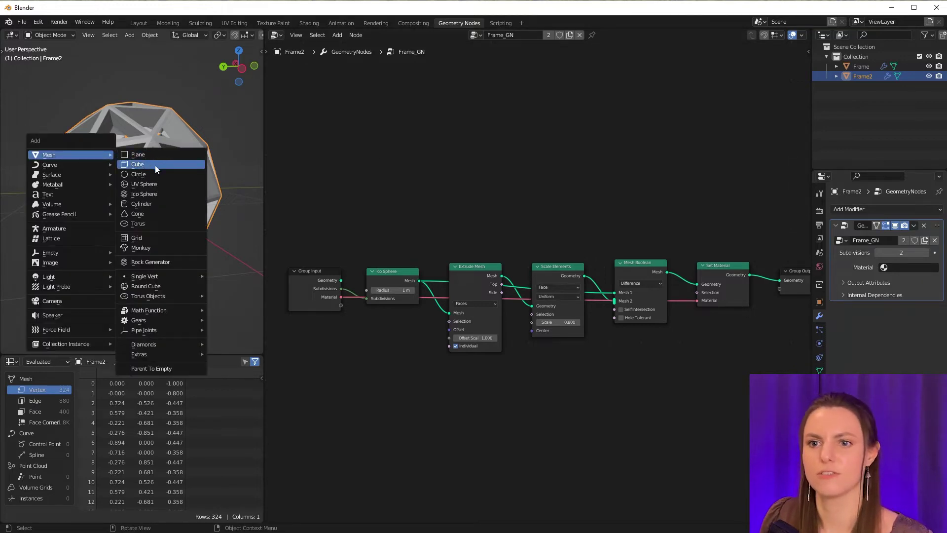
click(156, 166)
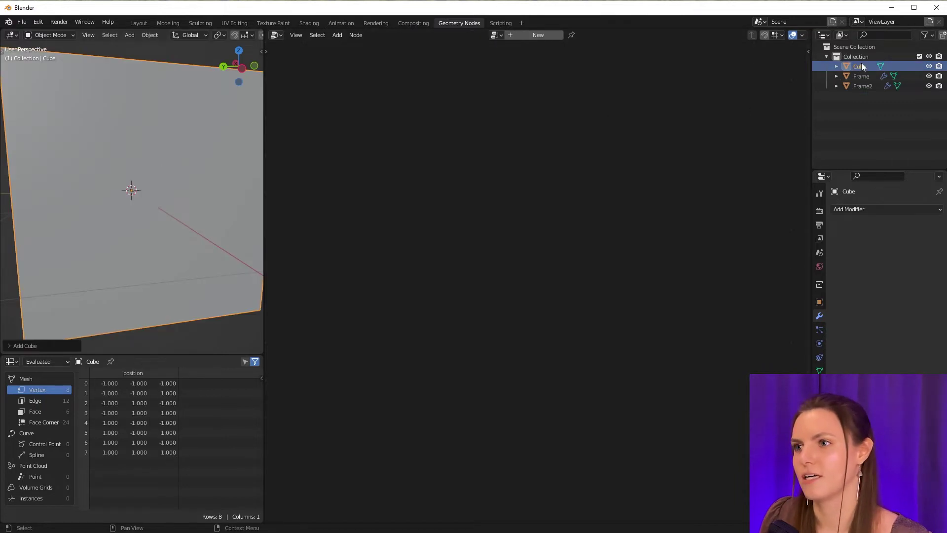
click(496, 34)
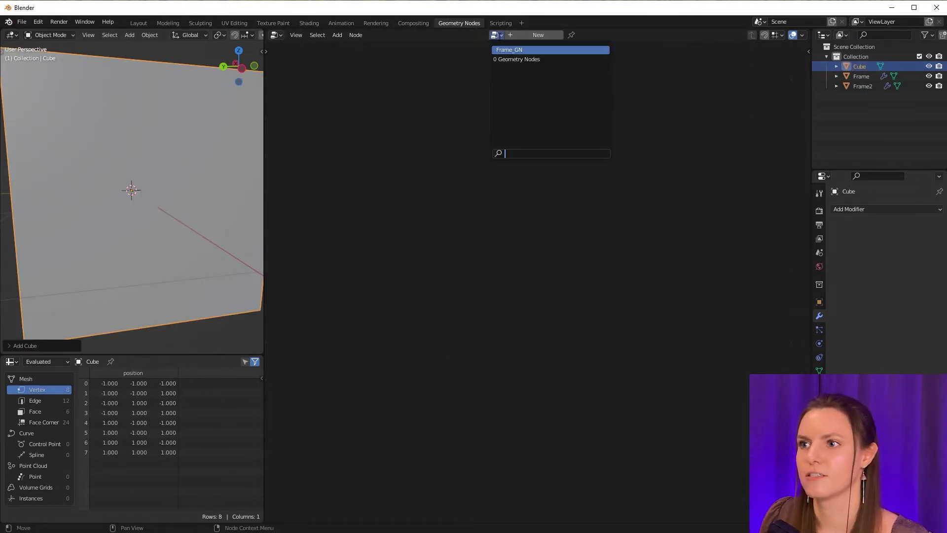
click(485, 57)
Step: Create a new geometry nodes tree for the cube named Frame_Animation
click(544, 36)
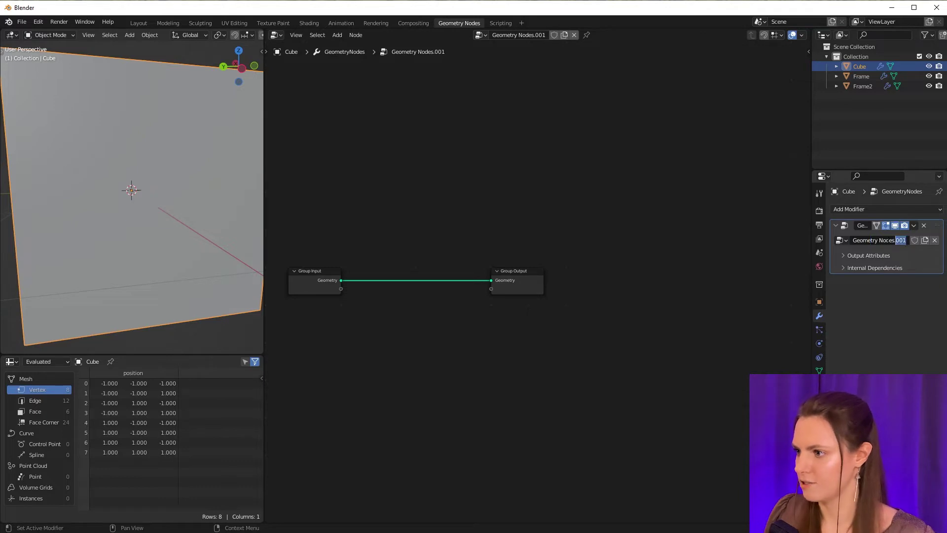
key(ctrl+a)
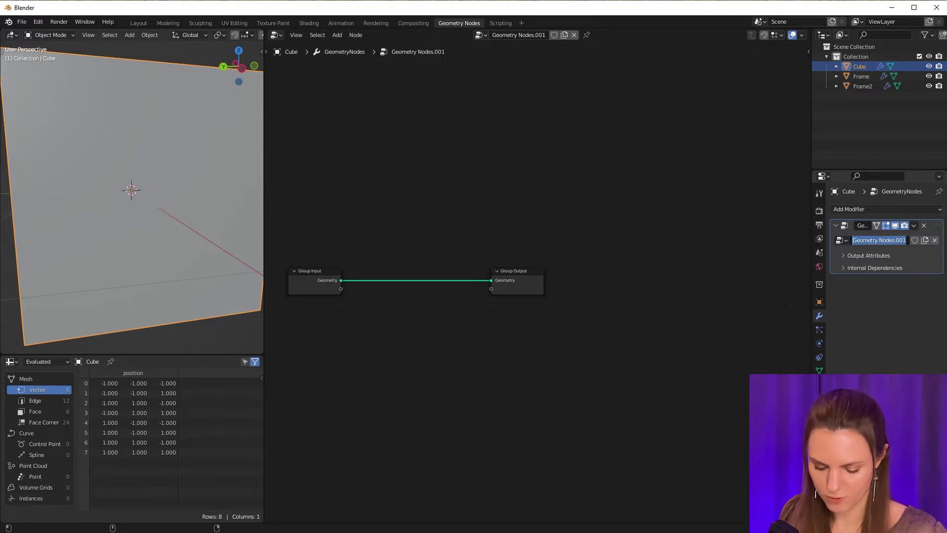
text(Frame)
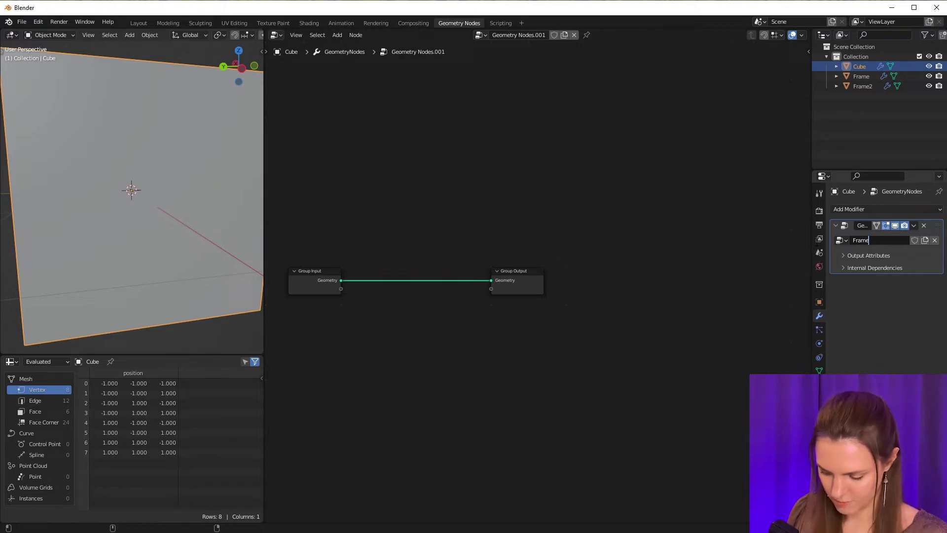
text(_Animation)
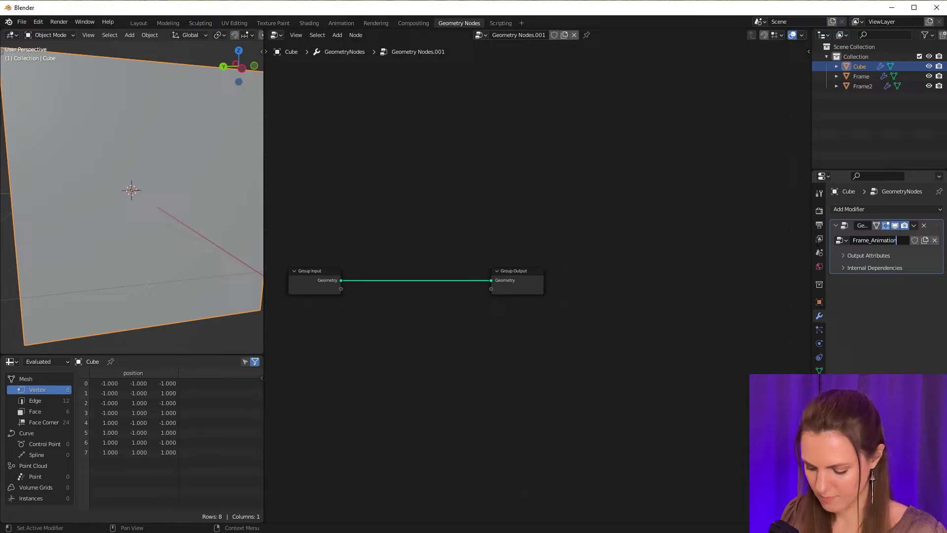
key(Return)
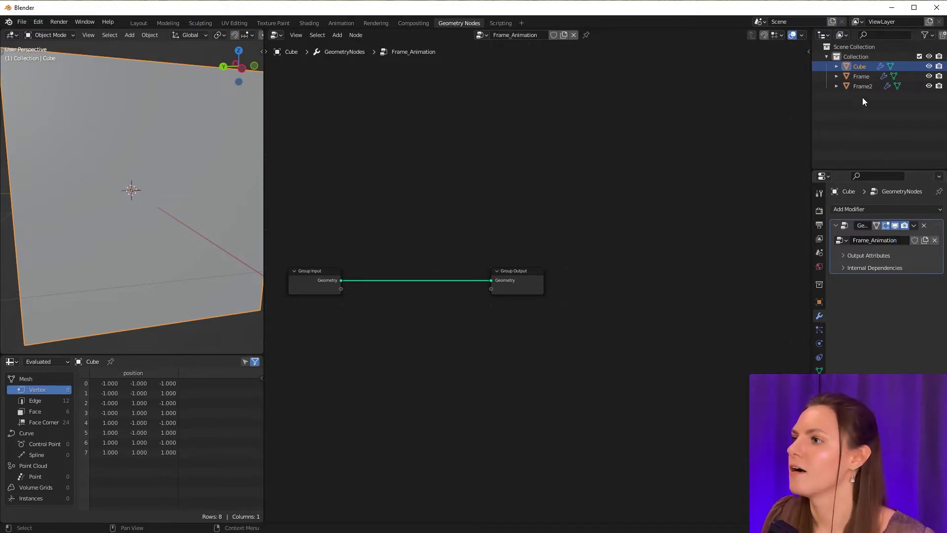
Step: Bring Frame and Frame2 into the node tree and add Join Geometry on the link
drag(864, 77, 374, 235)
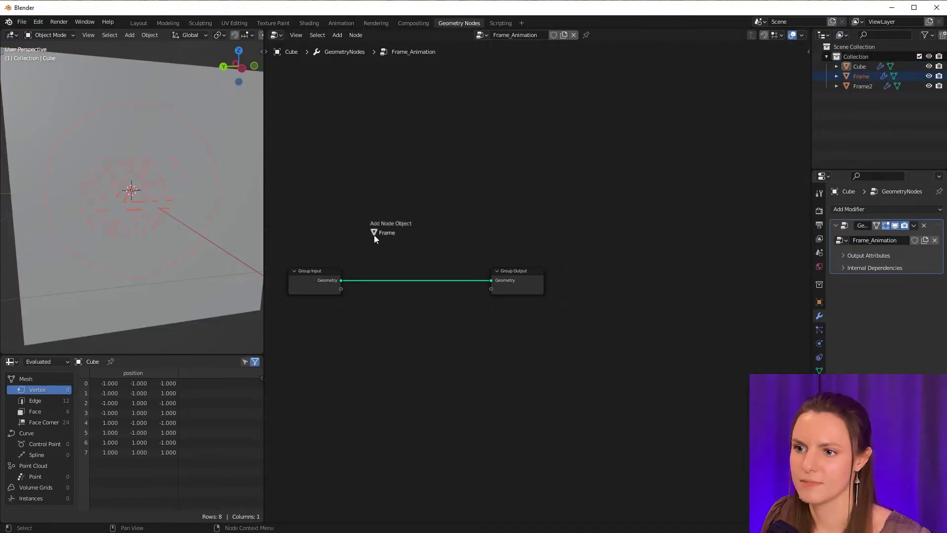
mouse_move(862, 87)
mouse_down()
mouse_move(362, 377)
mouse_move(377, 354)
mouse_up()
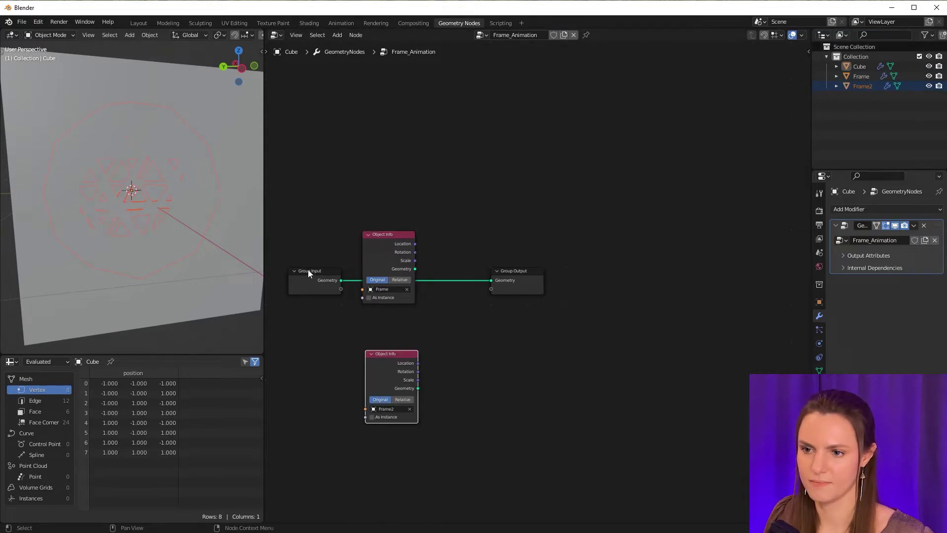
key(shift+a)
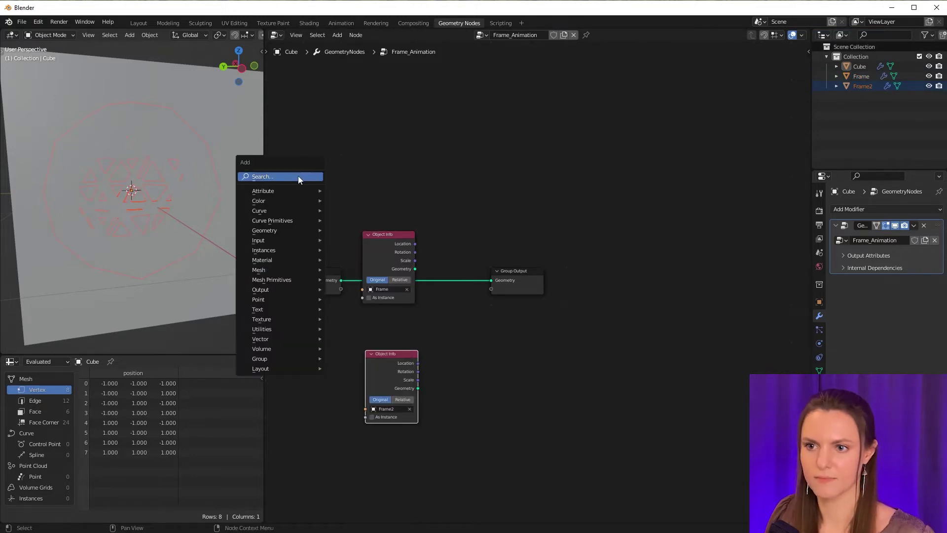
click(299, 175)
text(joi)
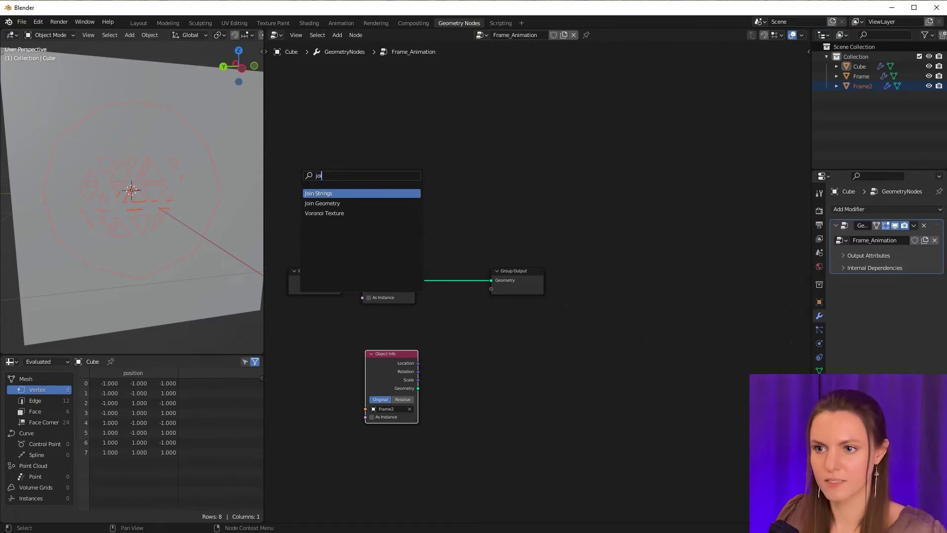
key(Down)
key(Return)
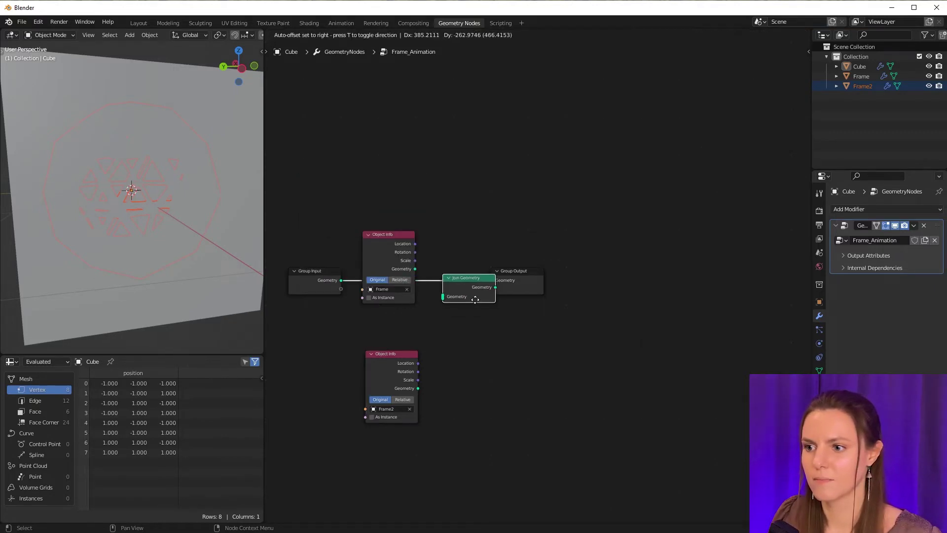
click(475, 300)
Step: Delete Group Input, link Frame2 into Join Geometry, and rename the Cube FrameAnimation
mouse_move(404, 240)
mouse_down()
mouse_move(364, 195)
mouse_move(408, 295)
mouse_up()
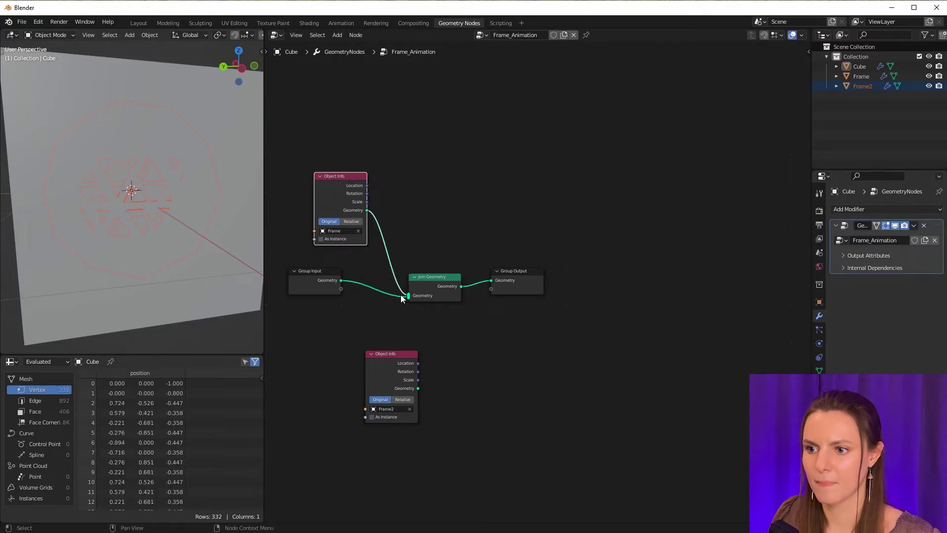
click(317, 274)
key(x)
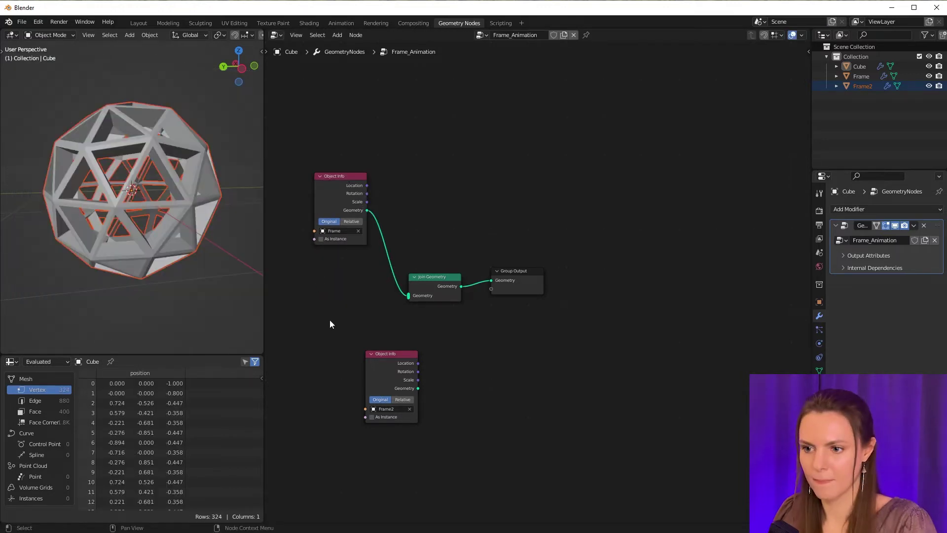
drag(418, 388, 408, 297)
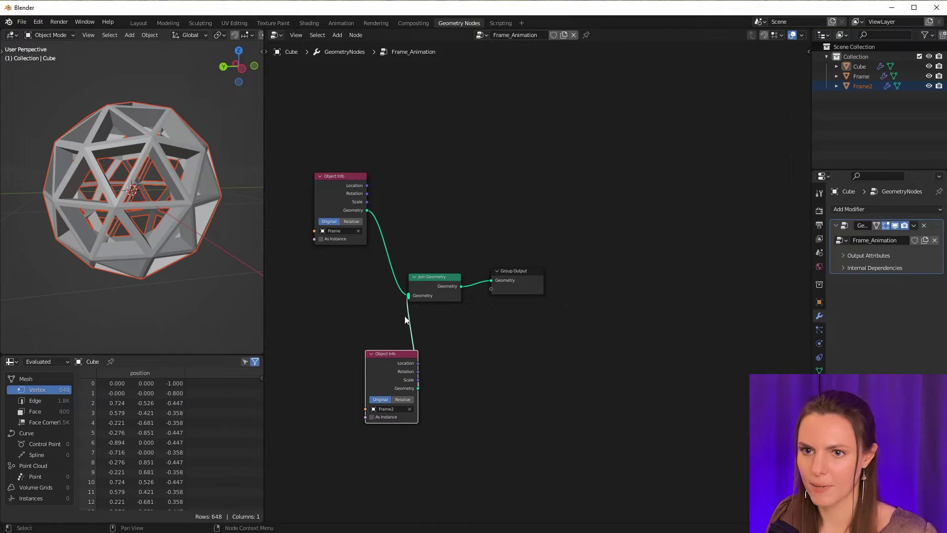
drag(396, 359, 313, 303)
double_click(860, 66)
text(FrameAnimation)
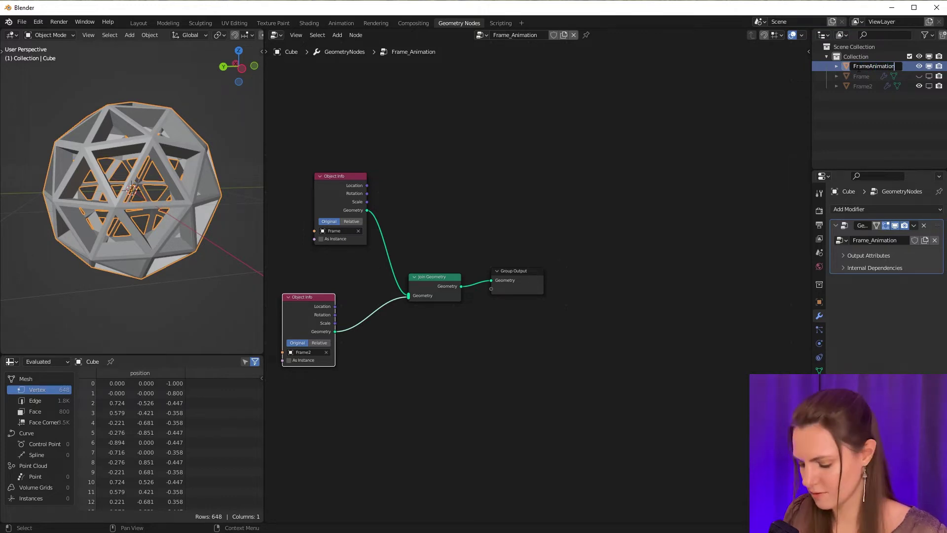
key(Return)
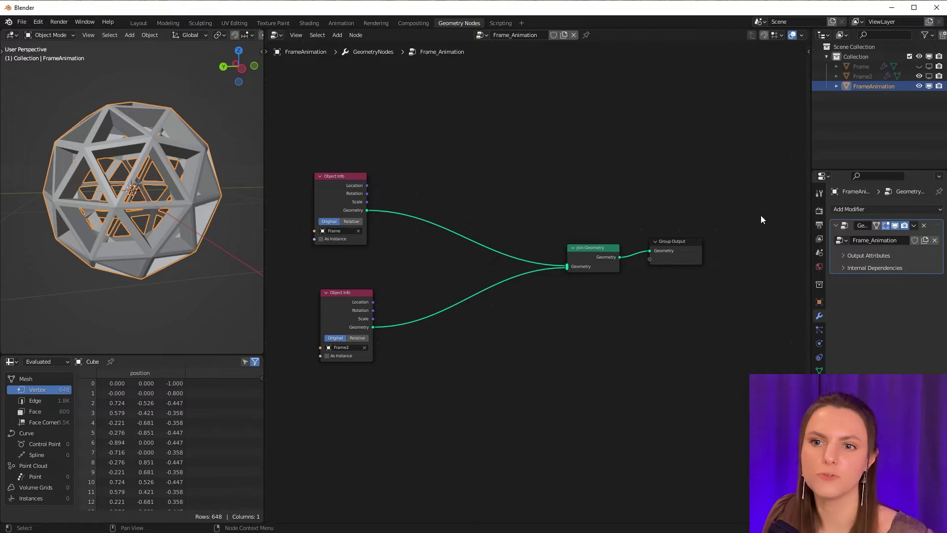
Step: Rename the Frame object to FrameIn
click(870, 68)
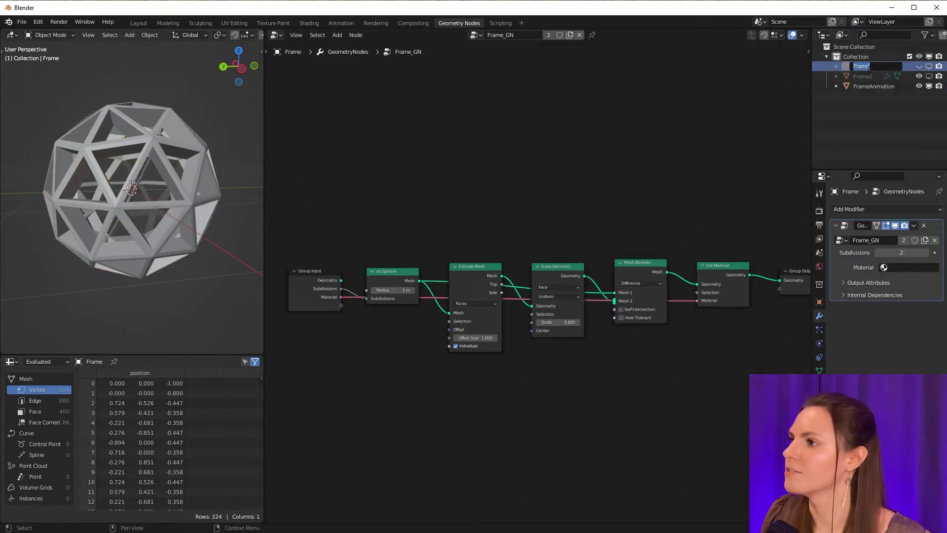
double_click(871, 70)
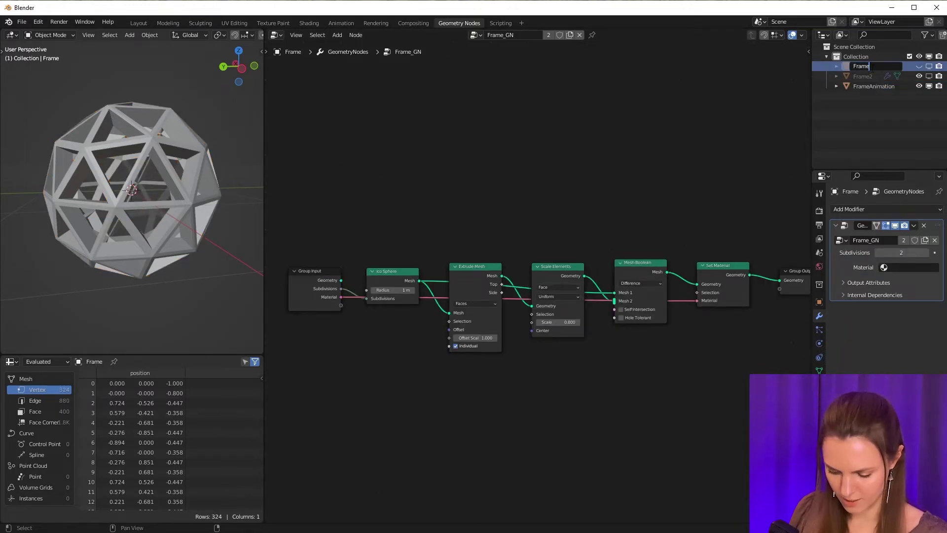
text(ln)
key(Return)
click(873, 67)
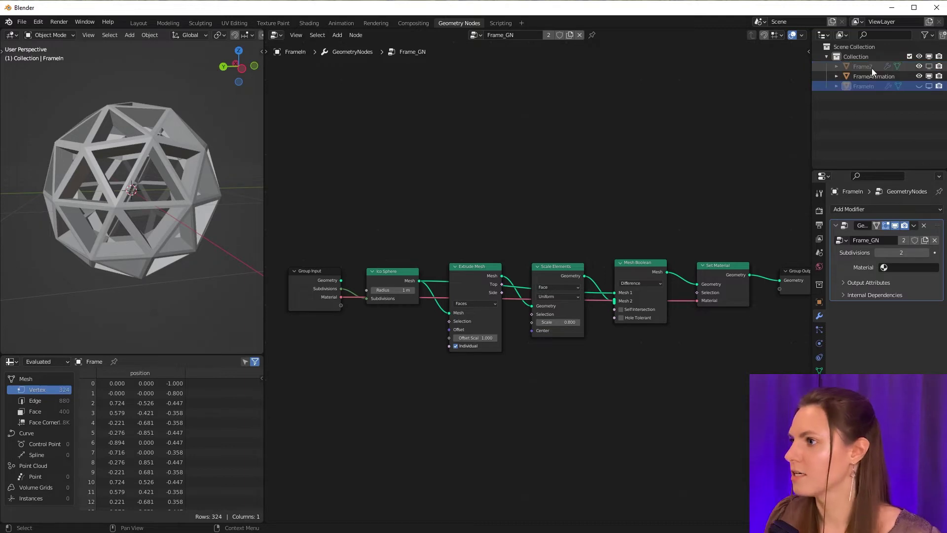
Step: Rename Frame2 to FrameOut and reselect FrameAnimation
double_click(871, 66)
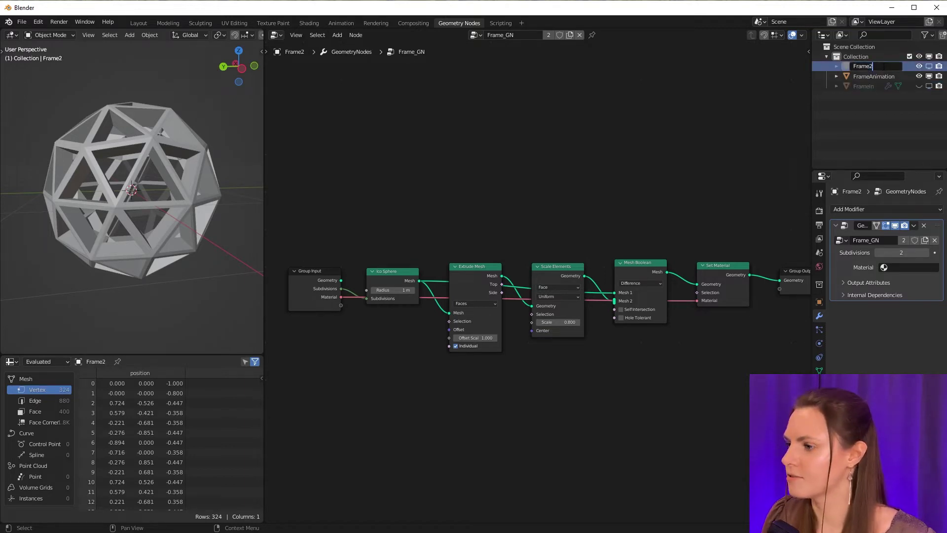
key(BackSpace)
text(0)
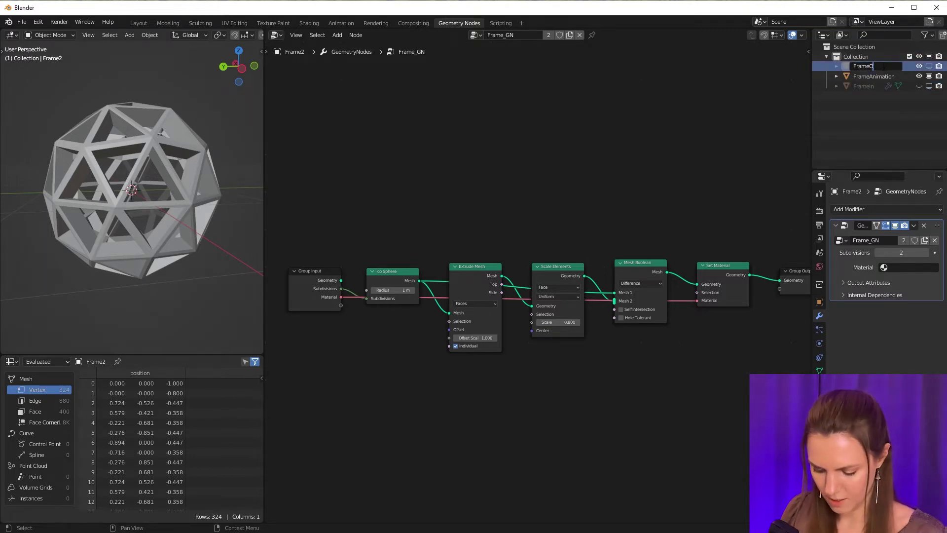
key(Return)
click(881, 67)
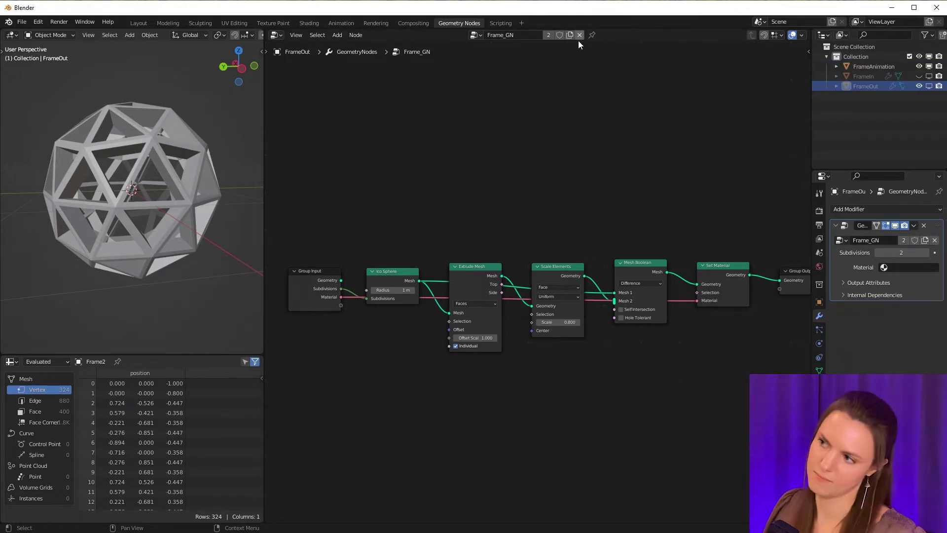
scroll(159, 255, down, 2)
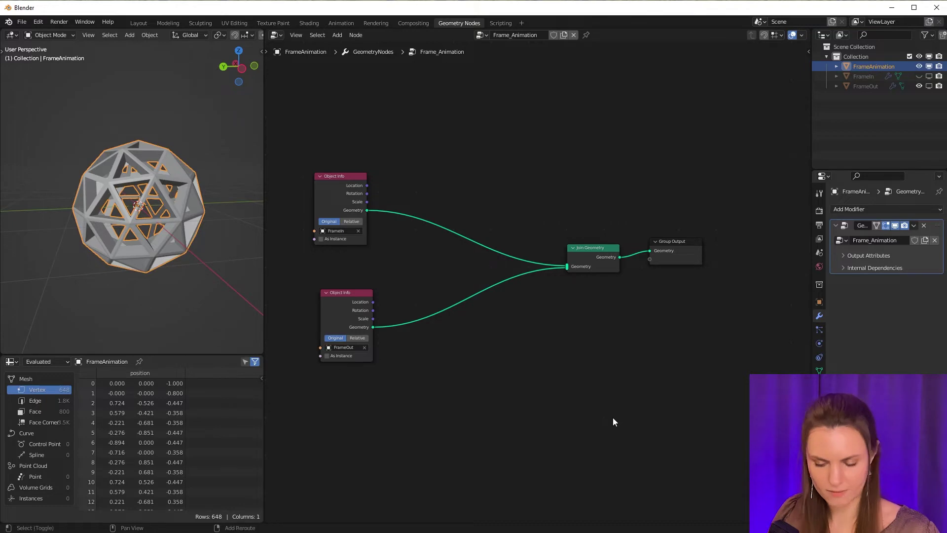
Step: Insert a Transform node between FrameOut's Object Info and Join Geometry with uniform scale 1.62
key(shift+a)
click(591, 330)
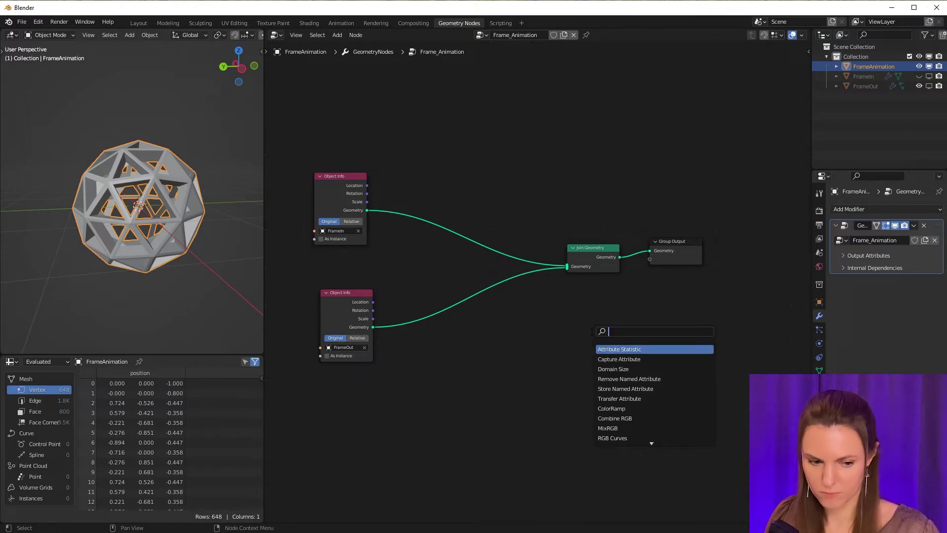
text(tra)
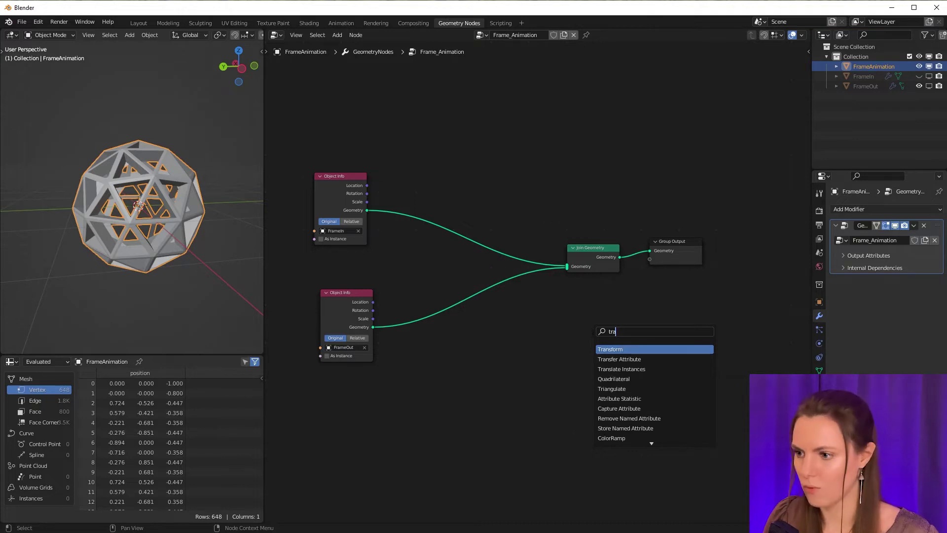
key(Return)
click(595, 384)
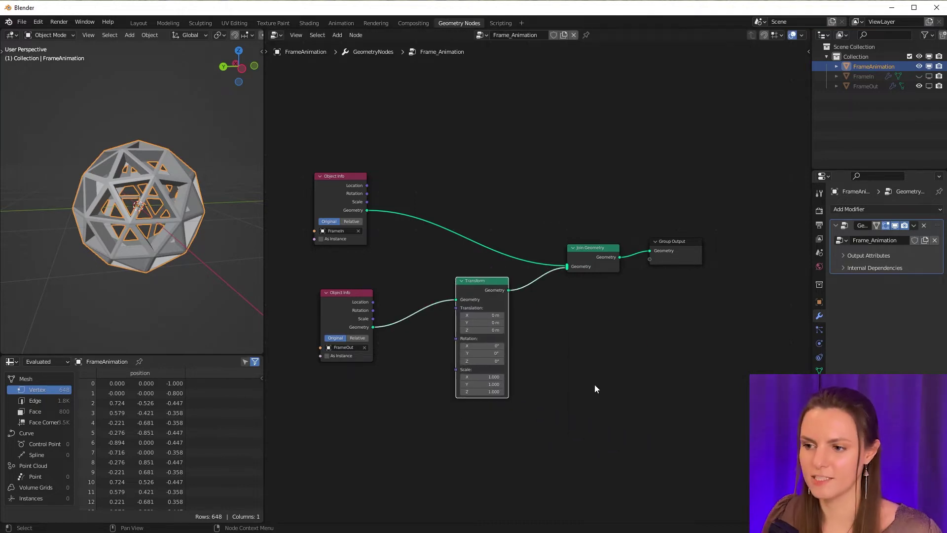
click(482, 377)
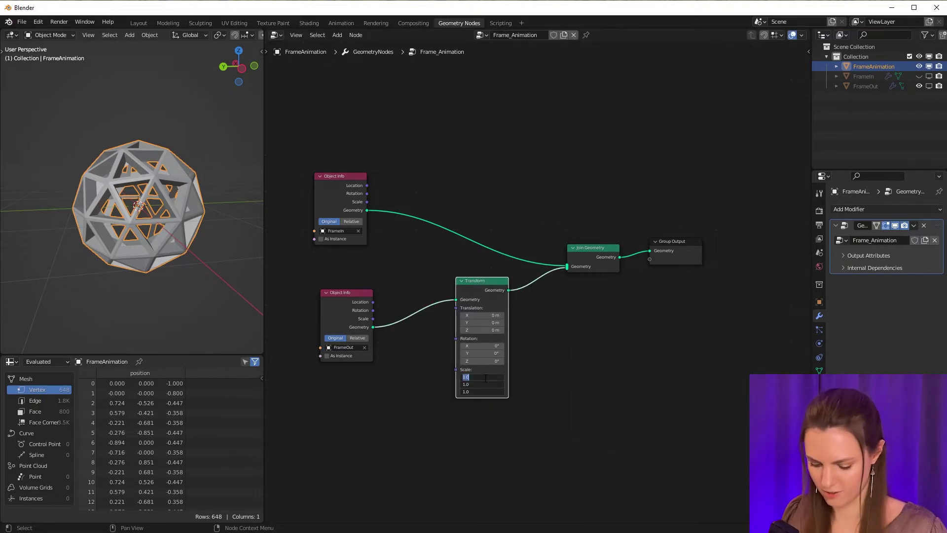
text(1.6)
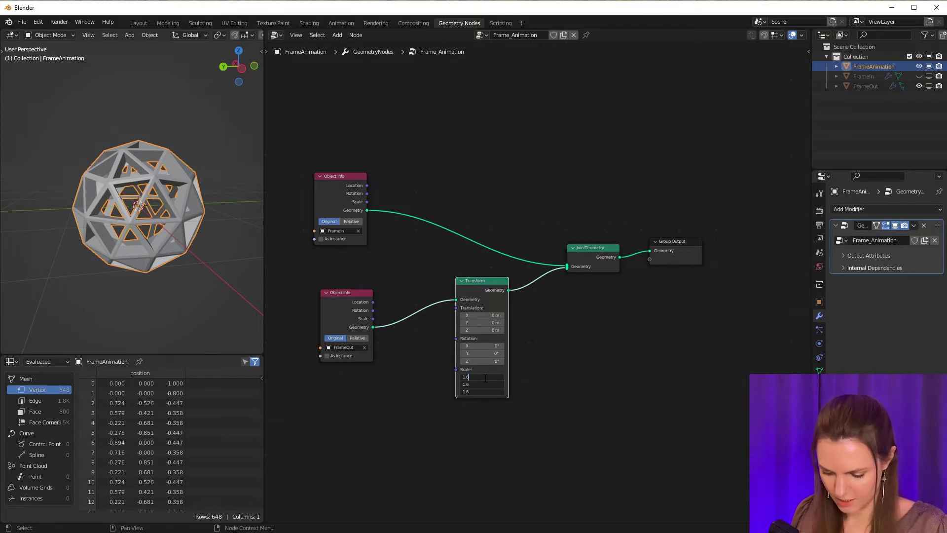
text(2)
key(Return)
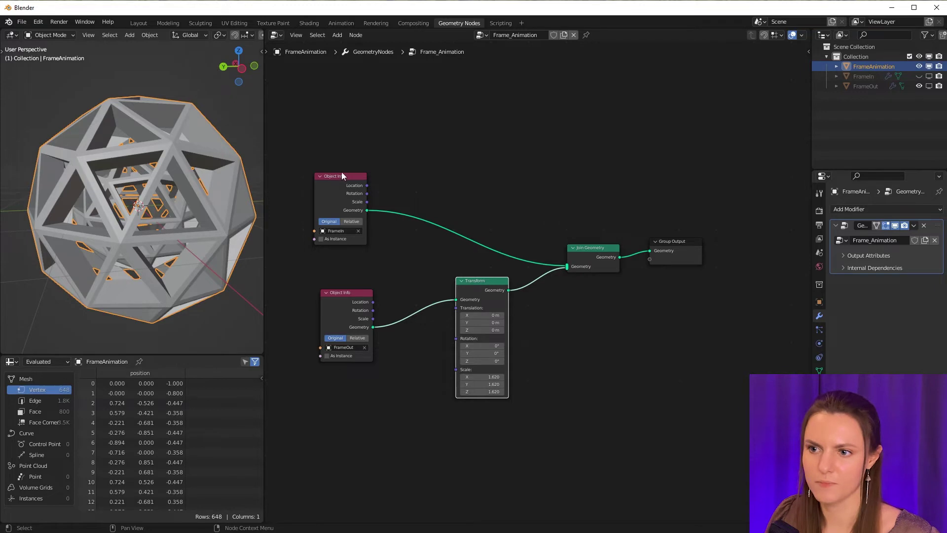
Step: Set FrameIn's Subdivisions to 3, check FrameOut, and reselect FrameAnimation
click(871, 79)
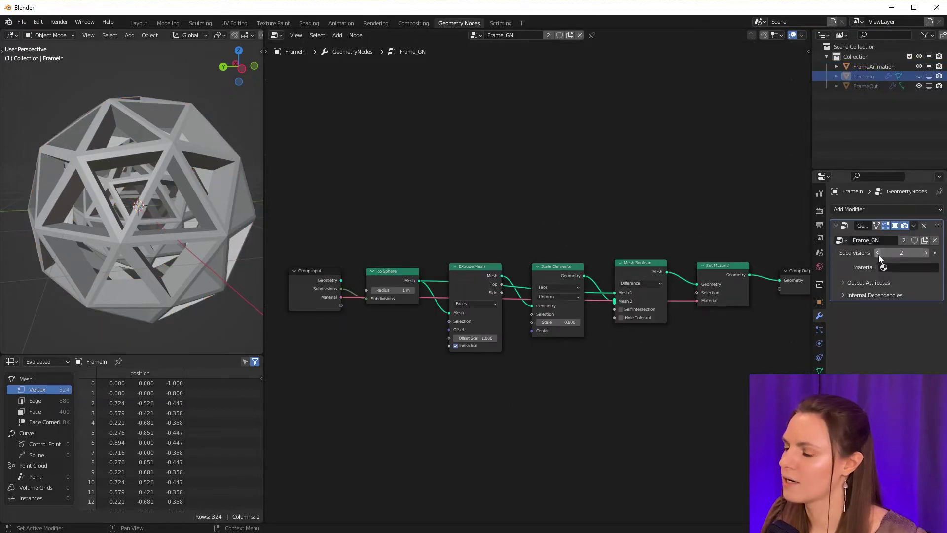
click(927, 253)
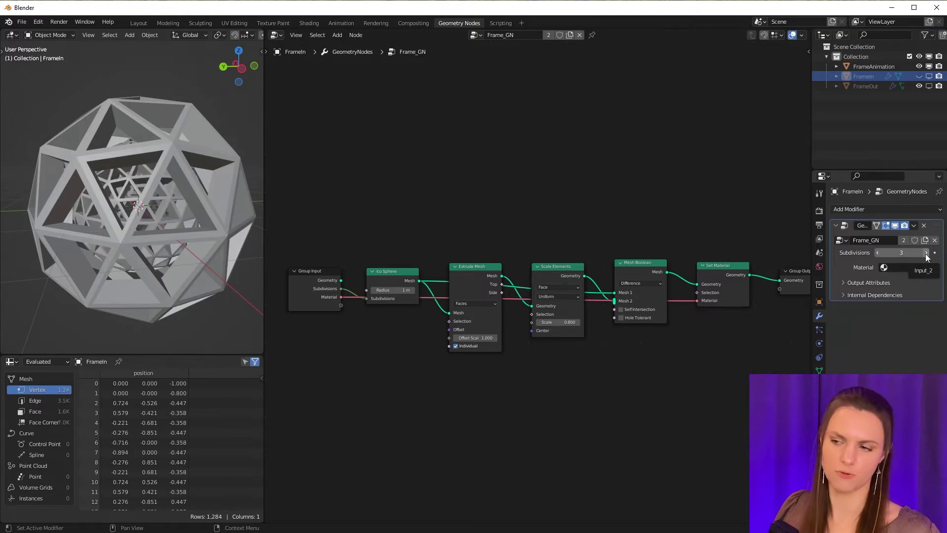
click(868, 87)
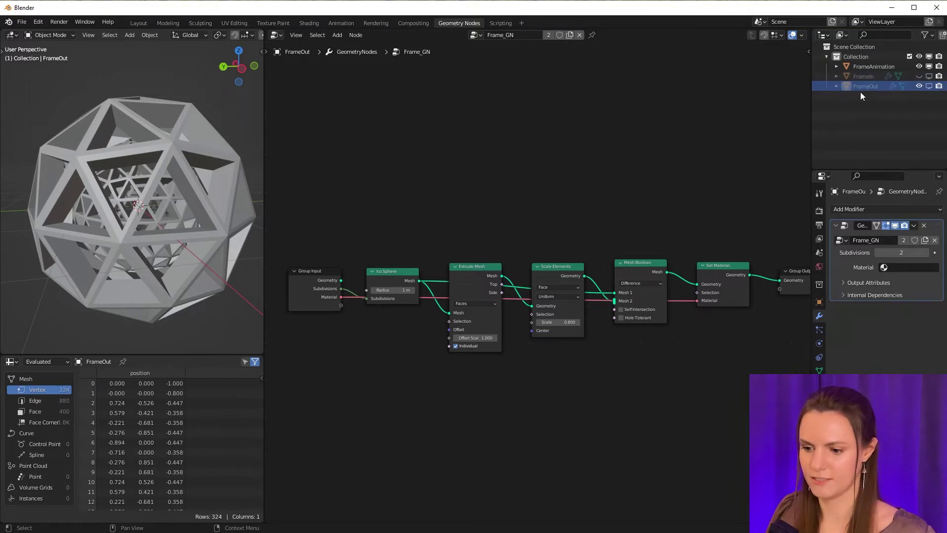
click(866, 66)
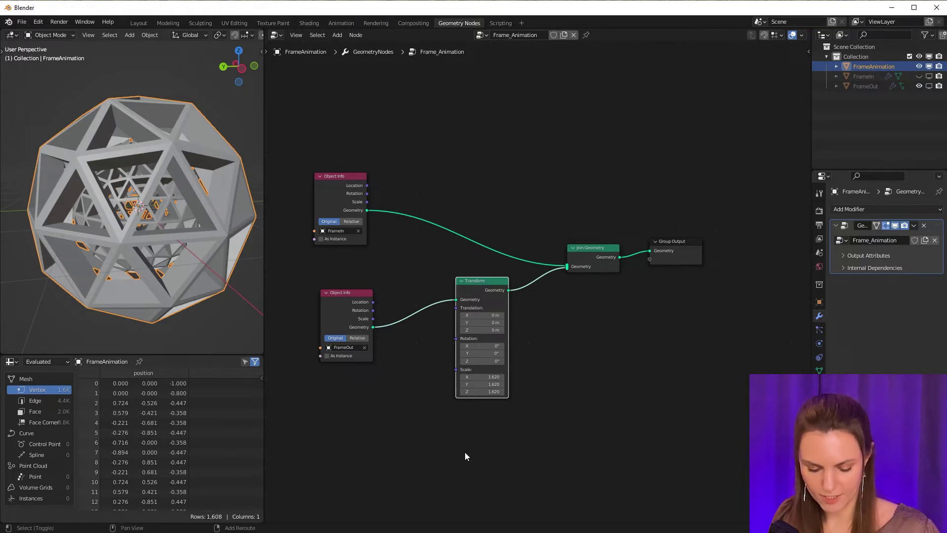
Step: Add Scene Time and Map Range nodes mapping frames 0–250 to 0–3.142
key(shift+a)
click(442, 327)
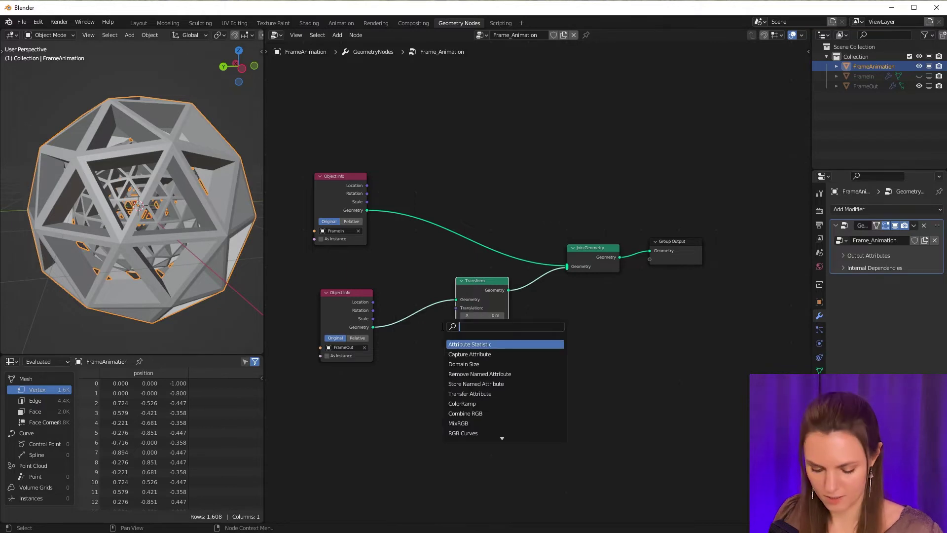
text(tim)
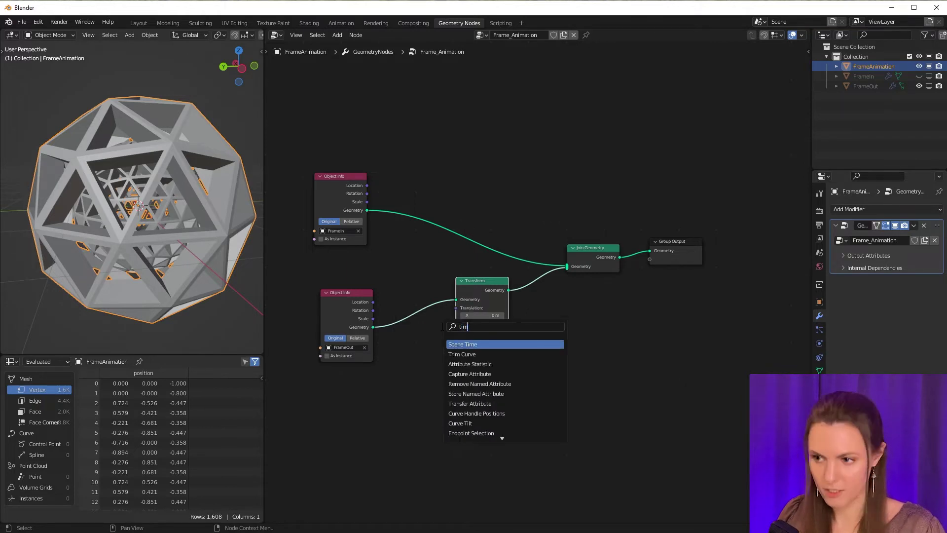
key(Return)
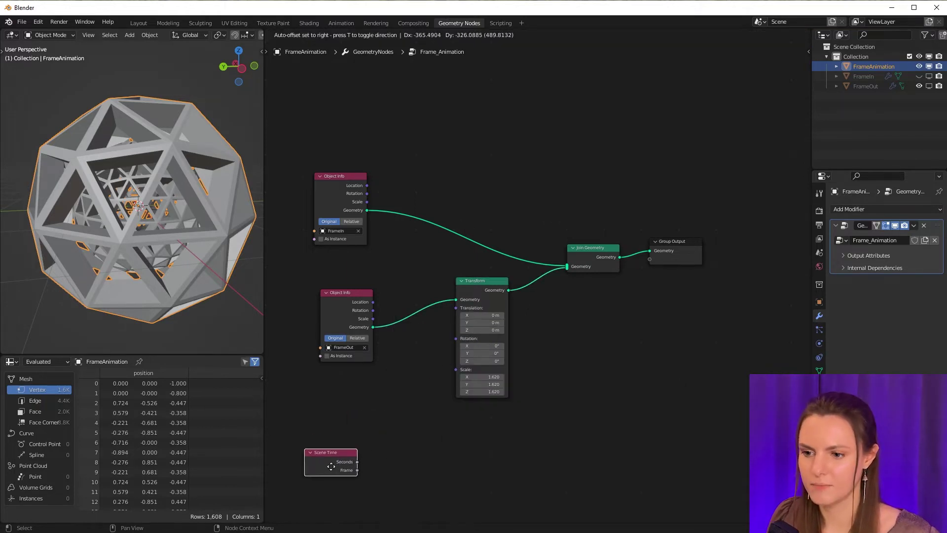
click(319, 465)
middle_drag(415, 471, 506, 392)
text(250)
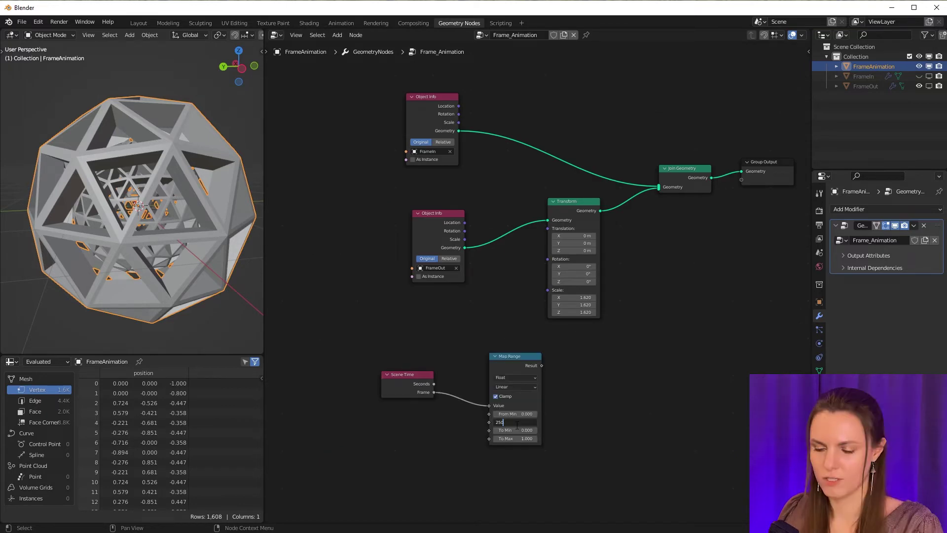
key(Return)
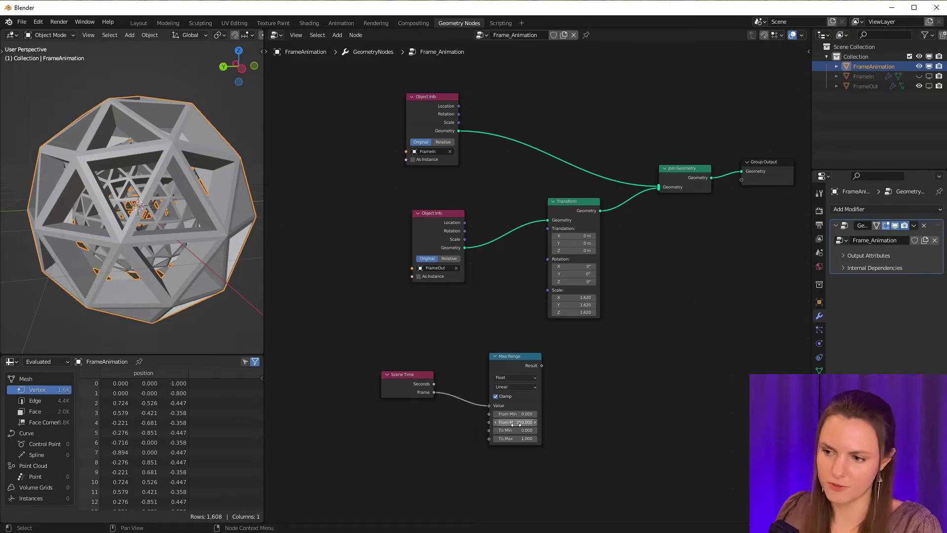
click(516, 439)
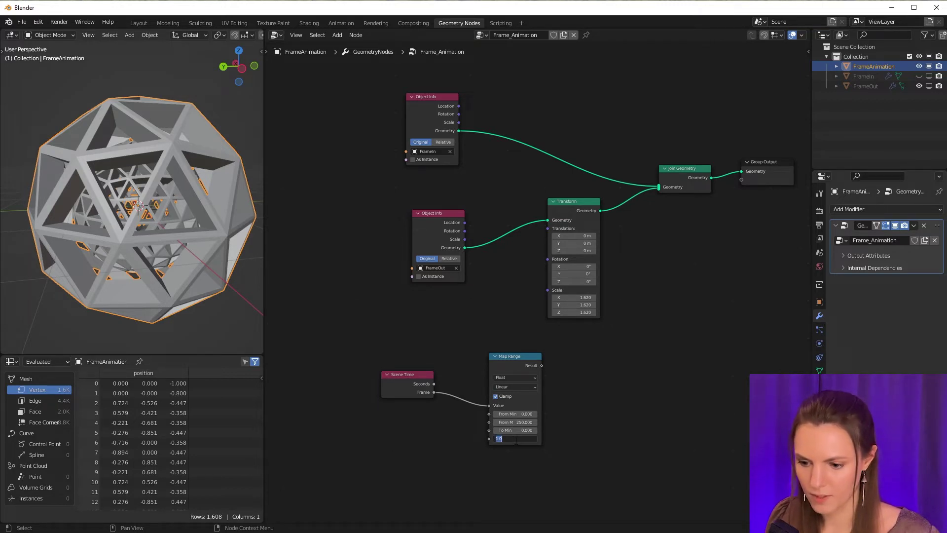
text(3.142)
key(Return)
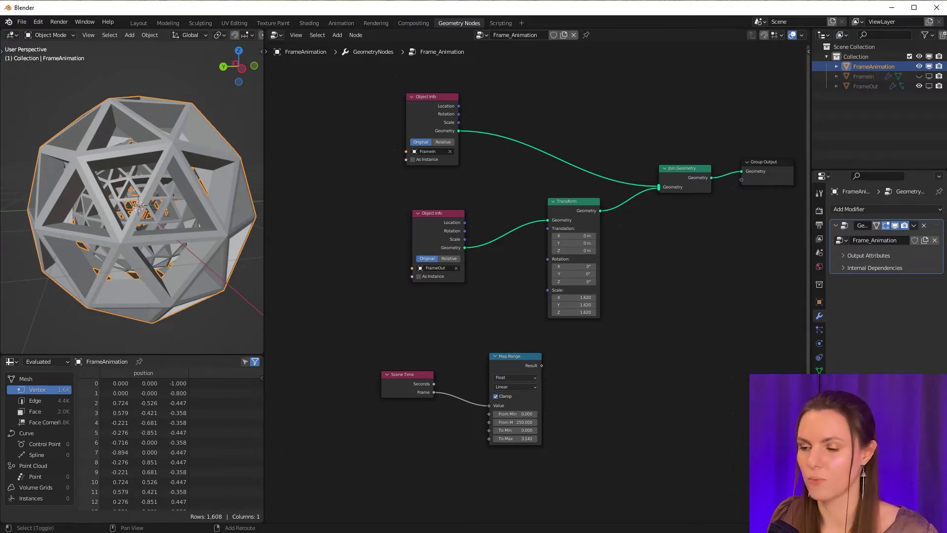
Step: Feed the Map Range Result into both Transform nodes' Rotation sockets
key(shift+a)
click(768, 329)
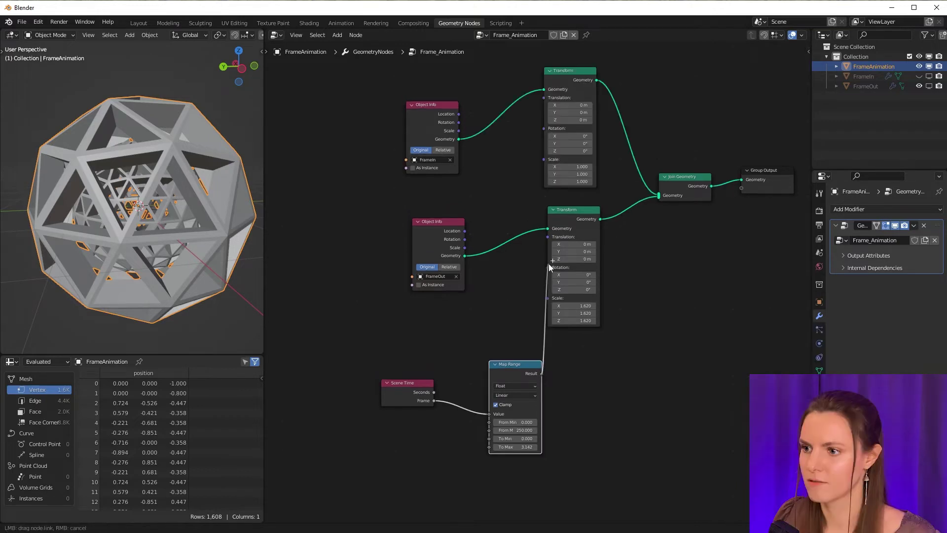
drag(548, 264, 546, 279)
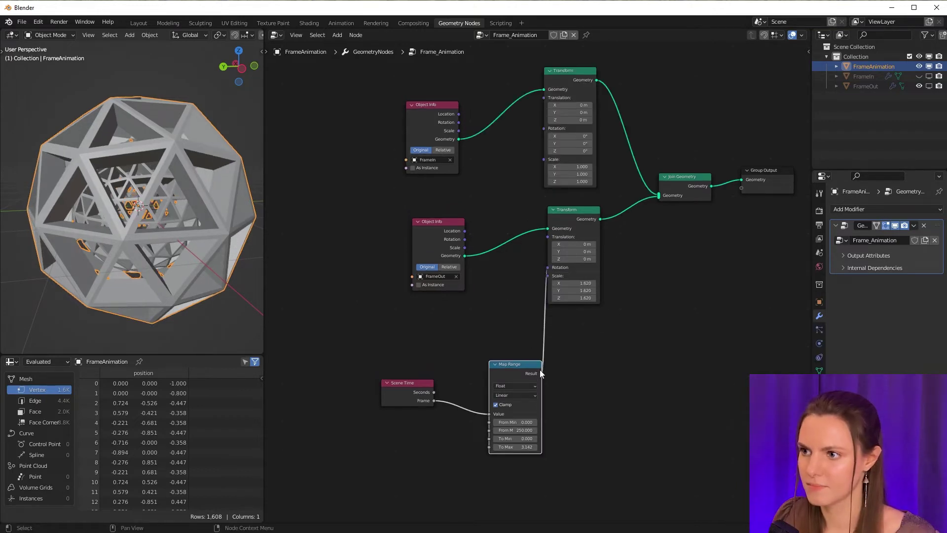
drag(540, 373, 544, 130)
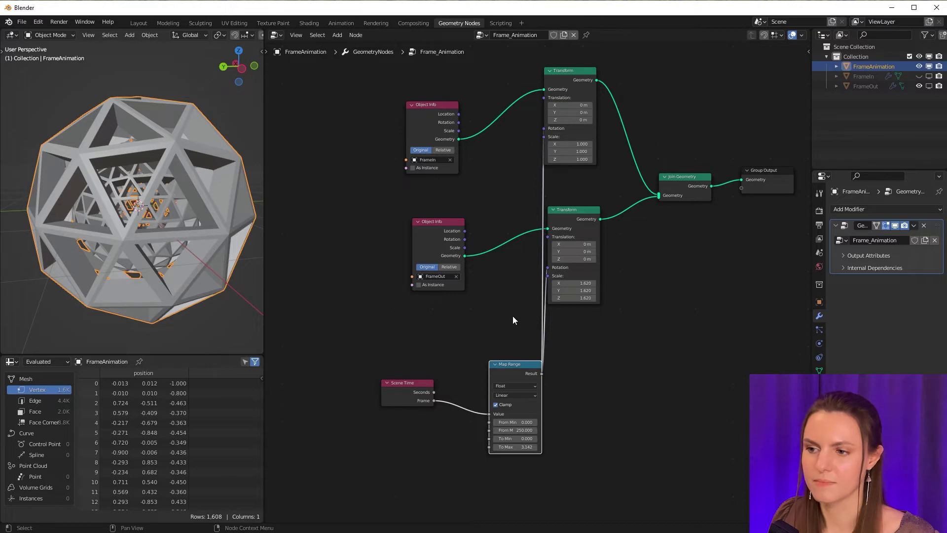
drag(517, 364, 493, 357)
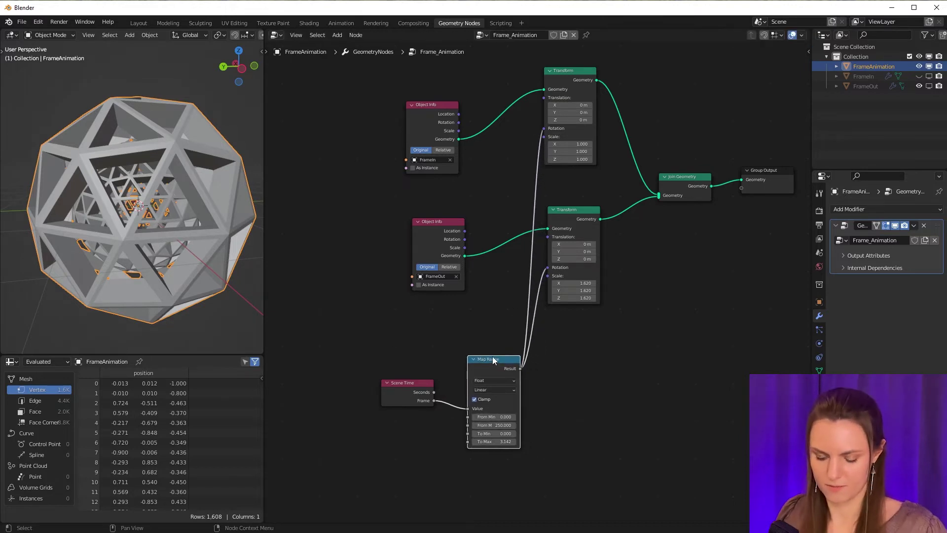
Step: Play back the rotating frames, then move Scene Time and Map Range left
key(space)
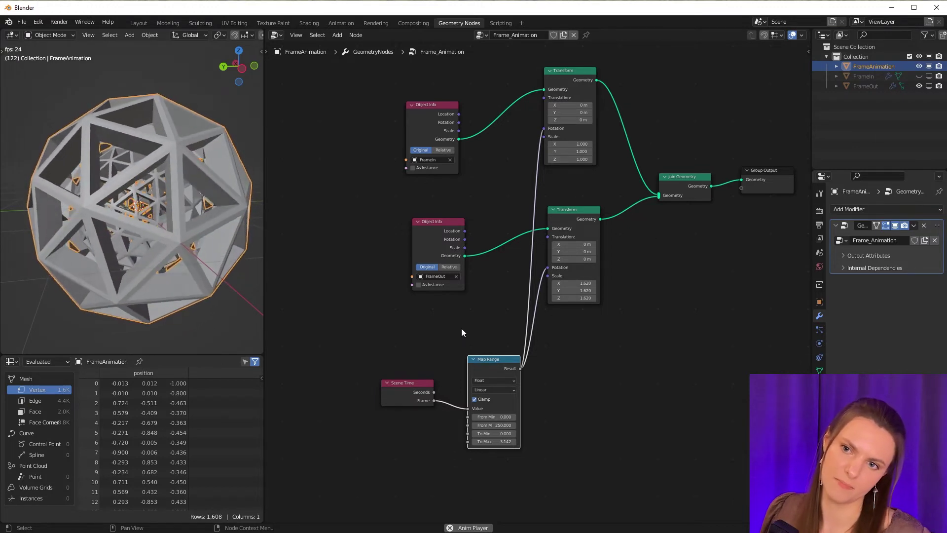
key(space)
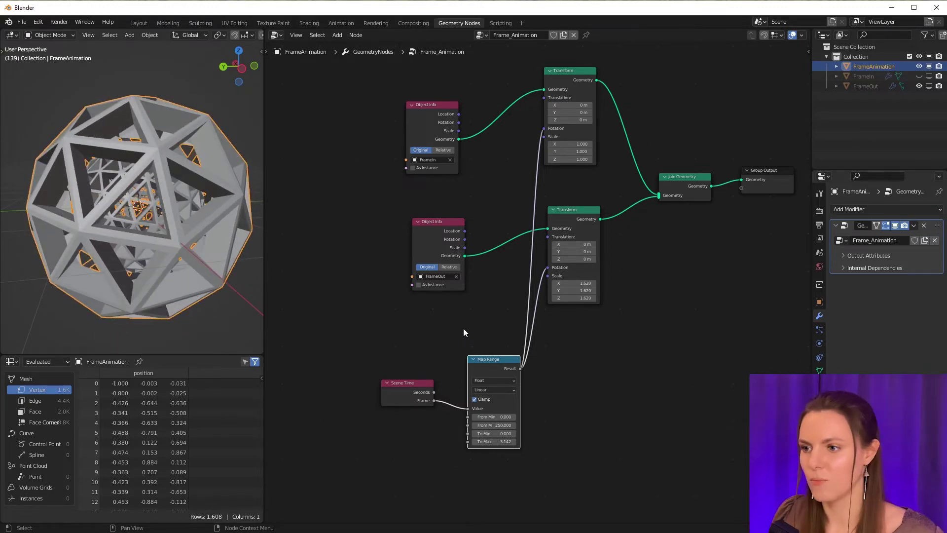
drag(406, 352, 489, 440)
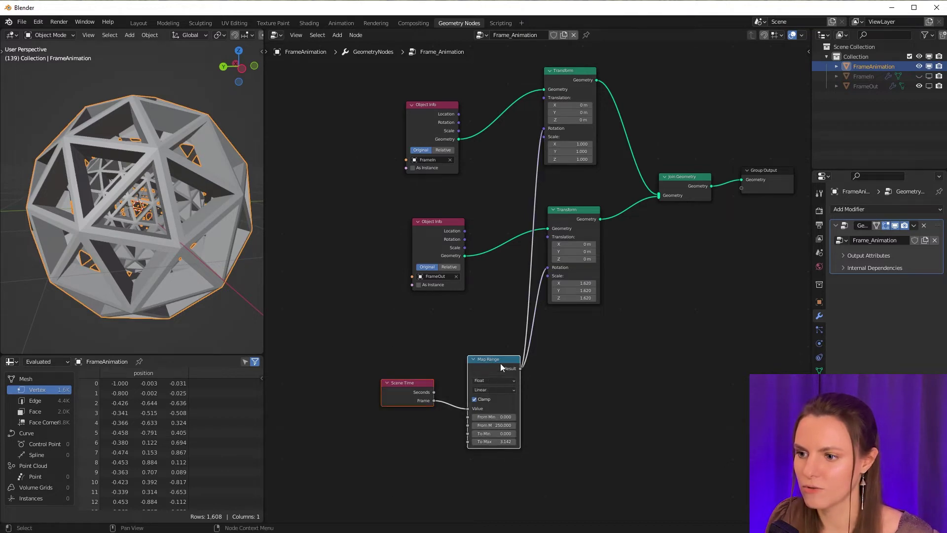
drag(501, 363, 437, 365)
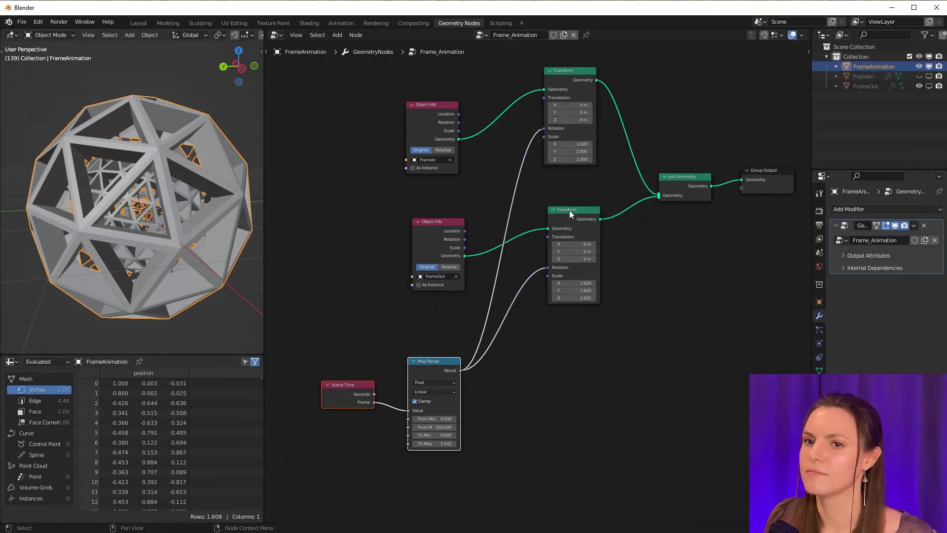
click(559, 454)
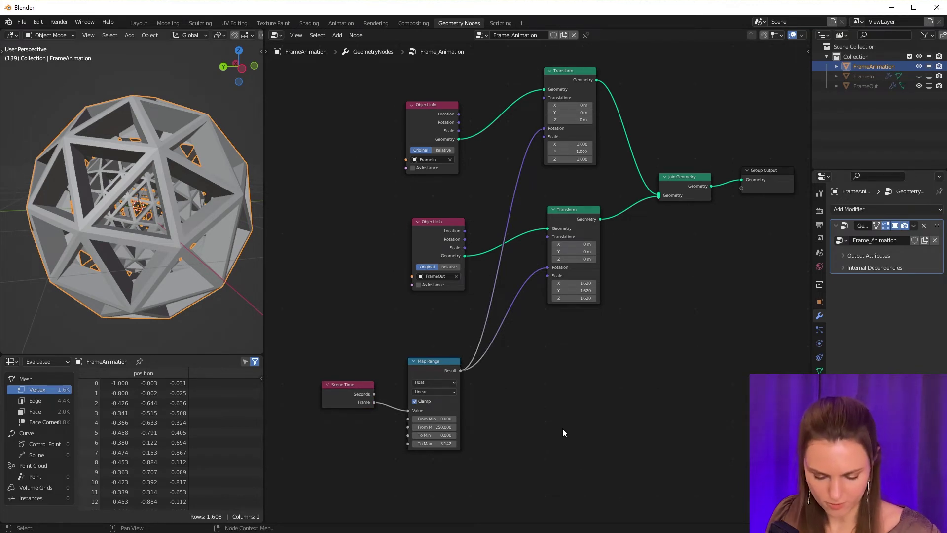
Step: Insert a Math node set to Multiply by -1 on the upper Transform's Rotation link
key(shift+a)
click(542, 326)
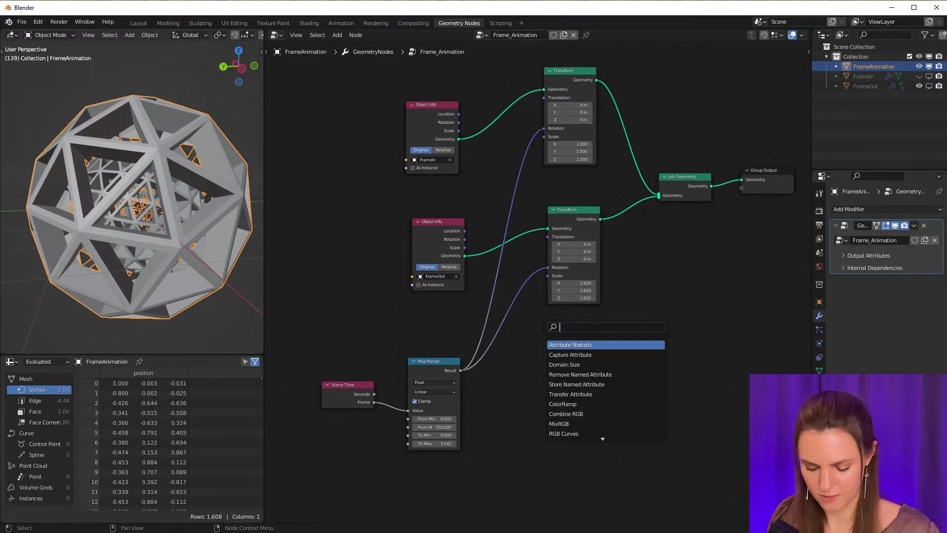
text(math)
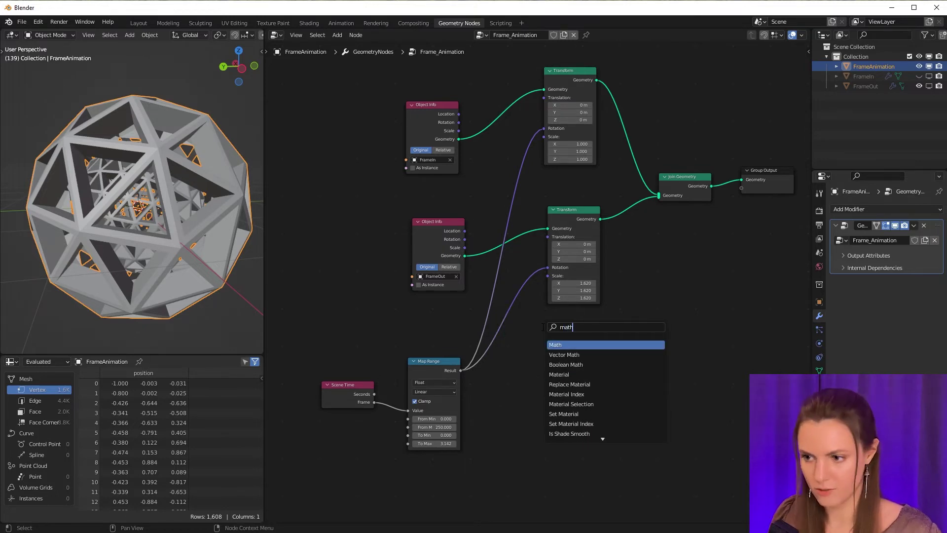
click(569, 346)
click(530, 336)
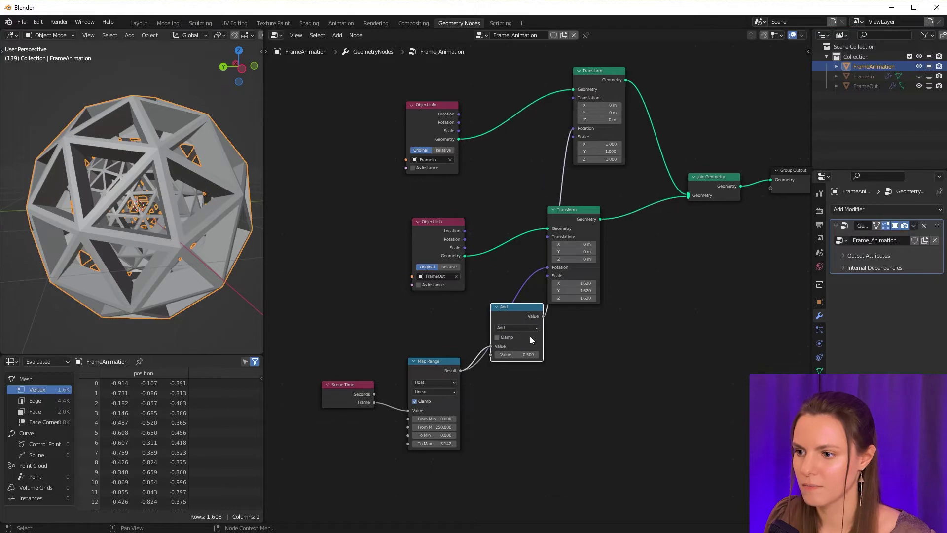
alt+drag(521, 307, 528, 151)
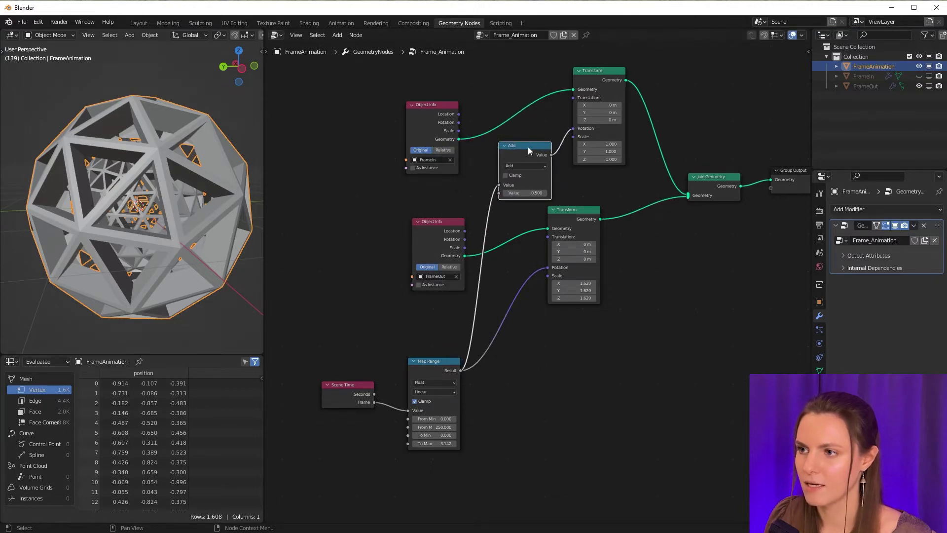
click(527, 167)
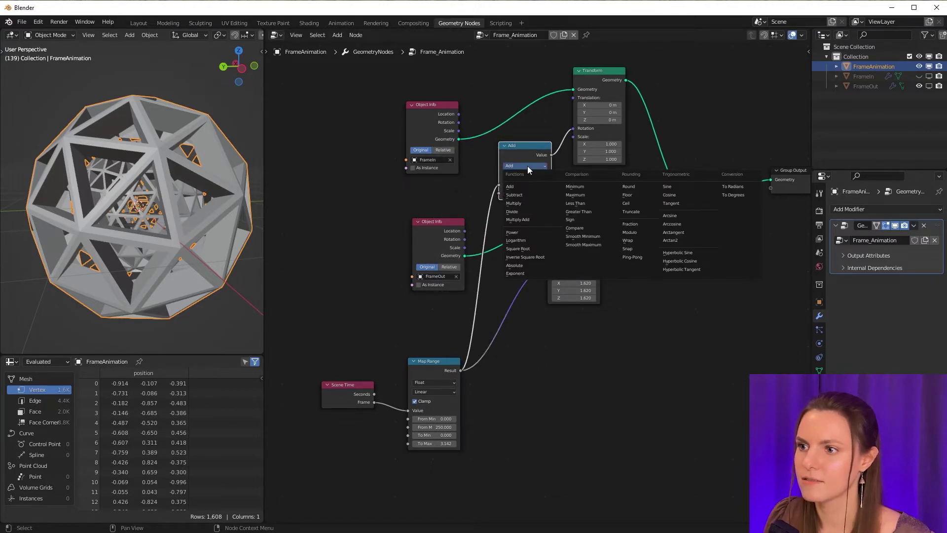
click(525, 200)
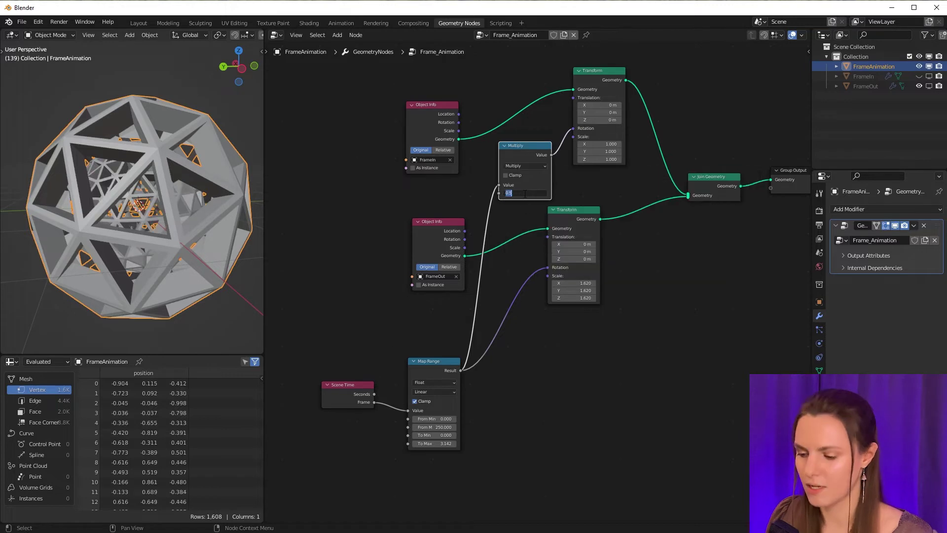
key(BackSpace)
text(1)
key(Return)
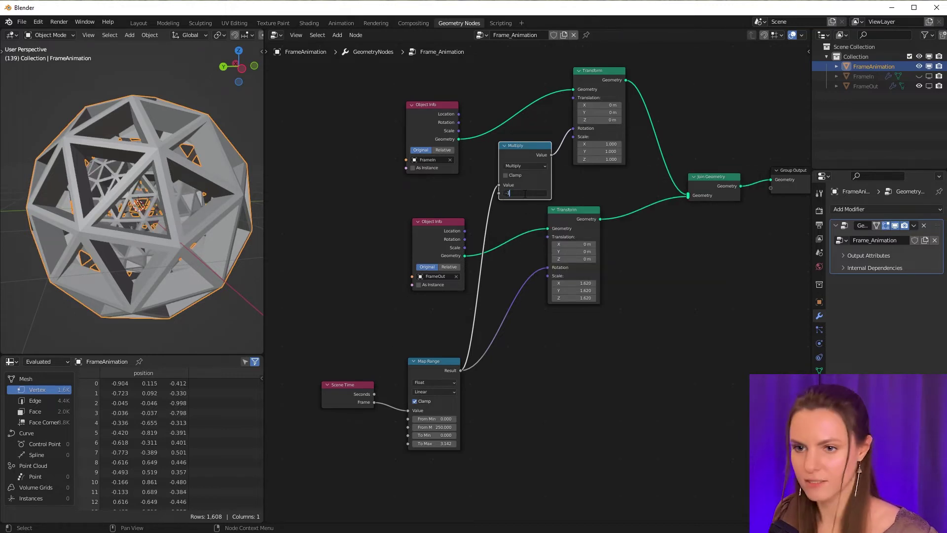
key(space)
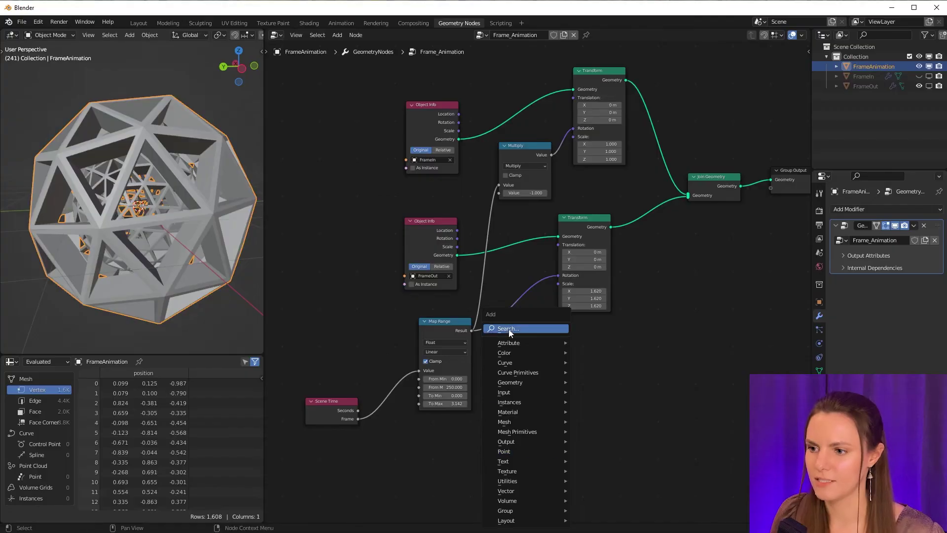
Step: Add a Divide node that divides the scene Frame by 250
click(509, 329)
text(ma)
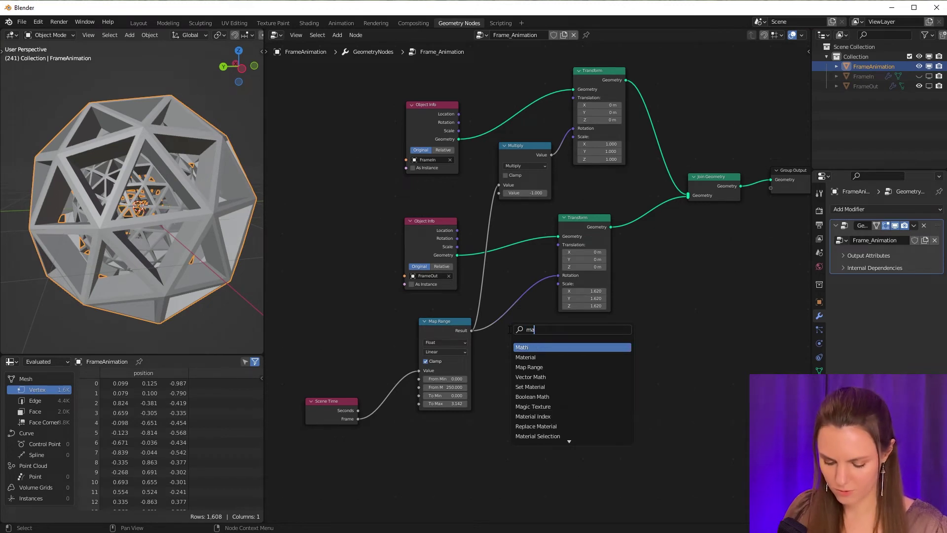
text(th)
key(Return)
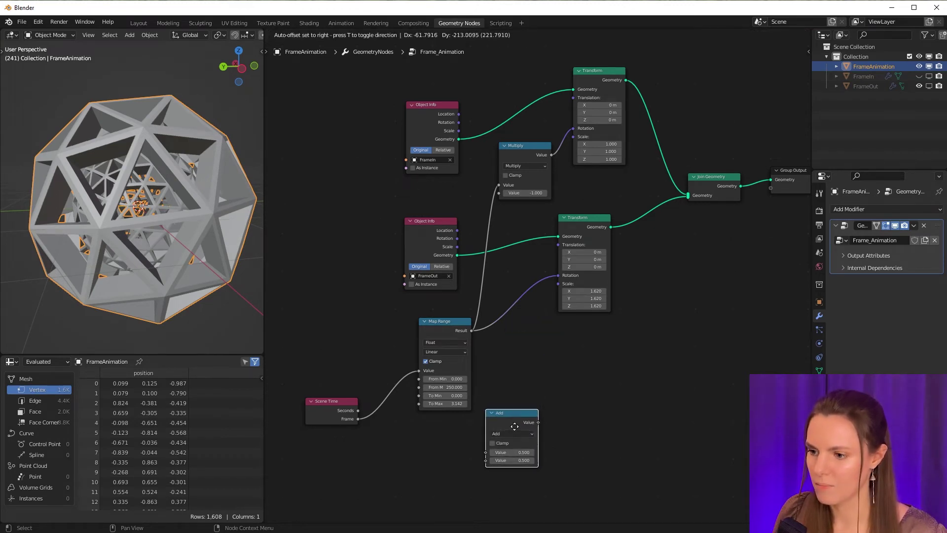
click(524, 426)
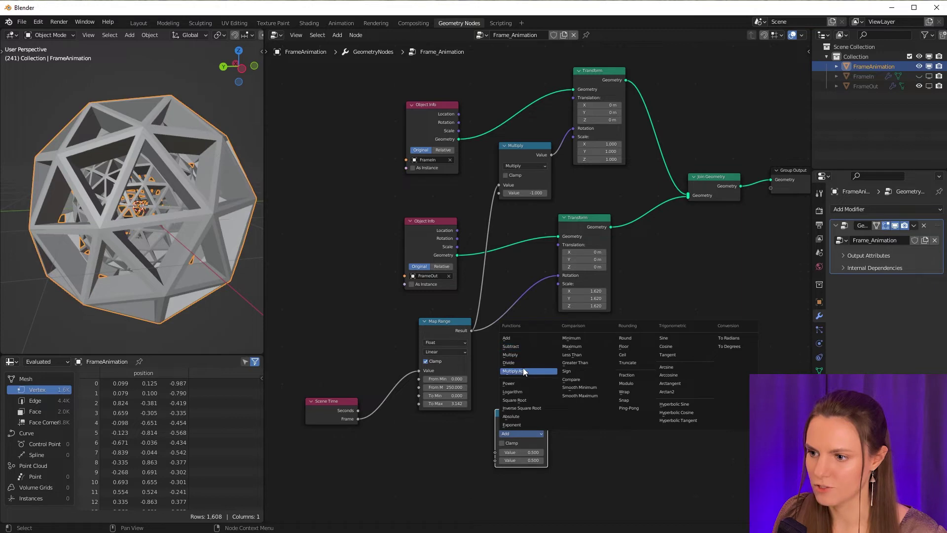
click(524, 362)
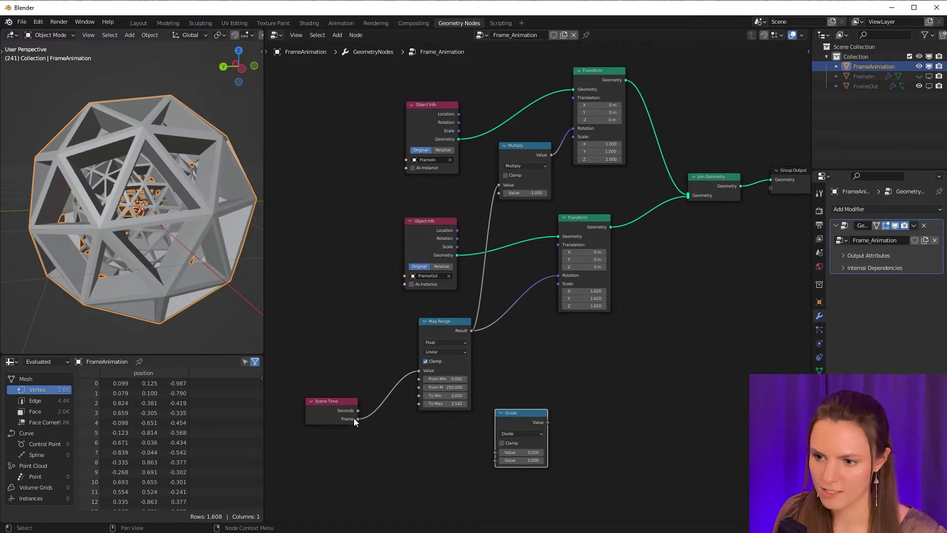
drag(357, 419, 495, 454)
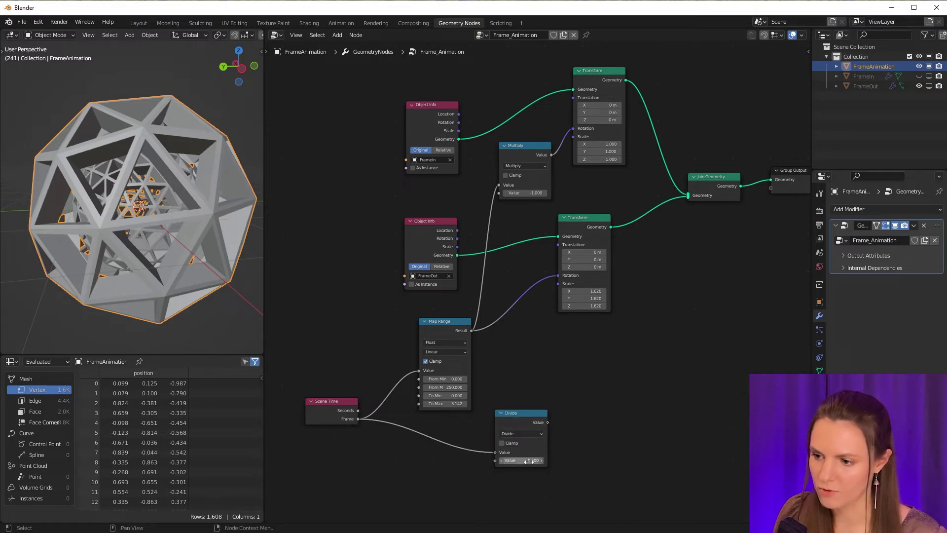
click(530, 461)
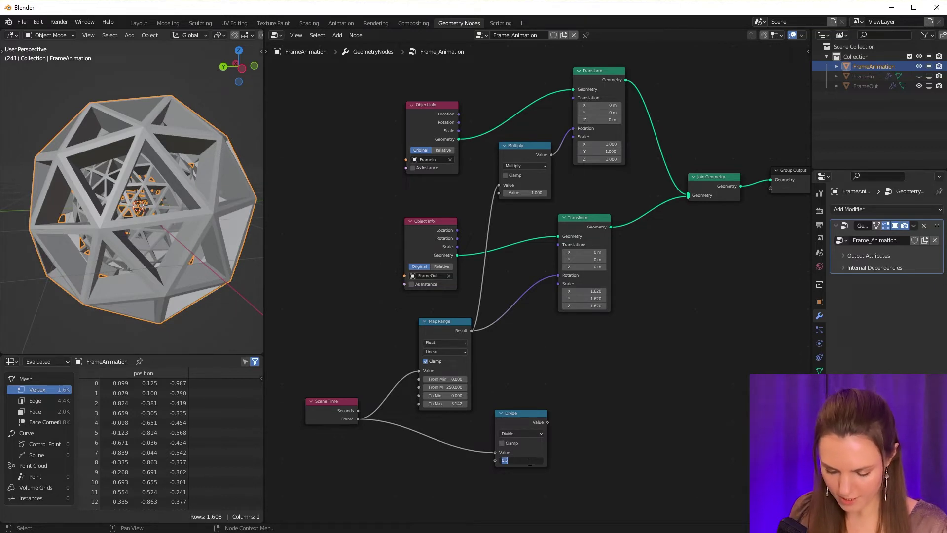
text(250)
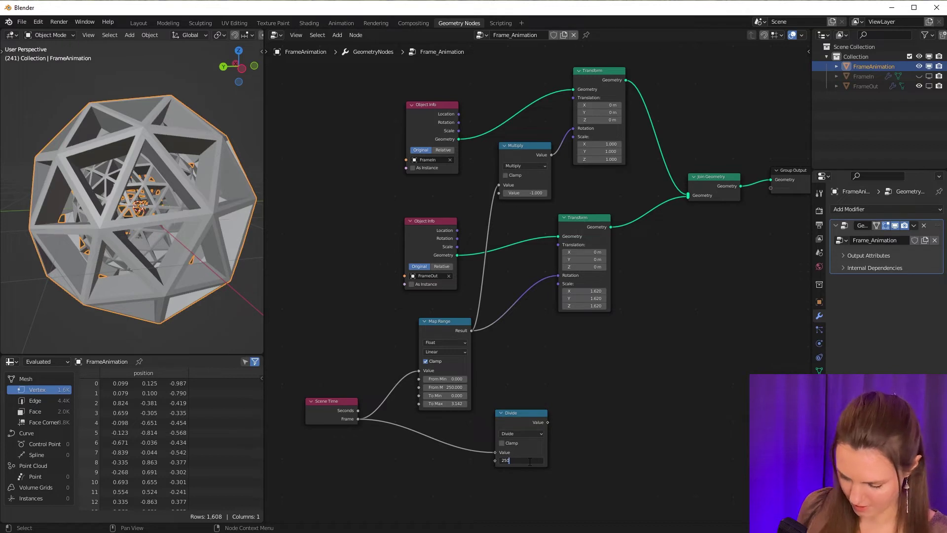
key(Return)
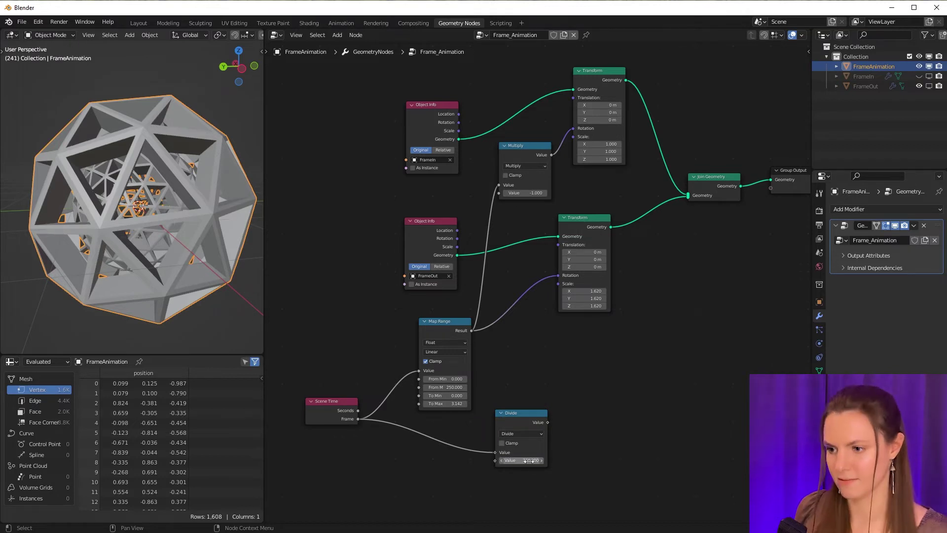
drag(529, 416, 510, 447)
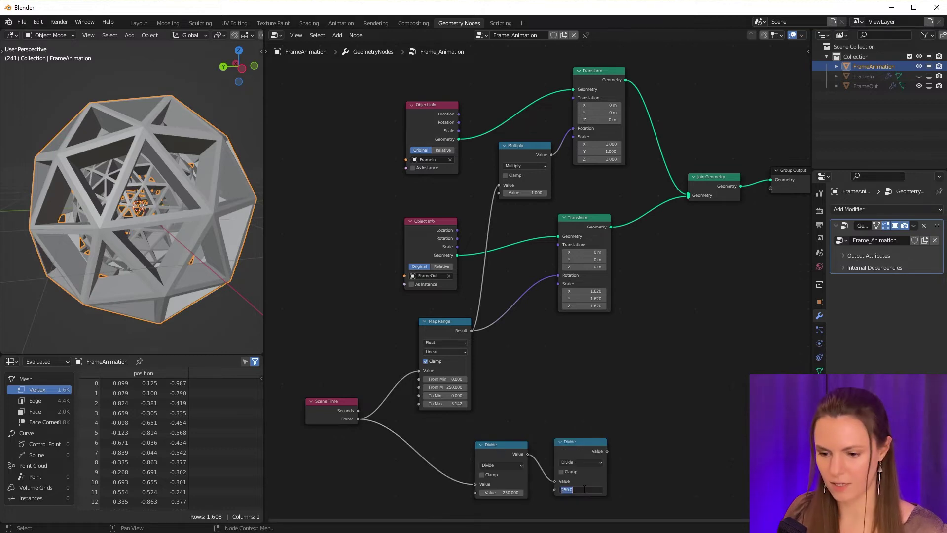
Step: Set the second Divide node's divisor to 6.283
key(BackSpace)
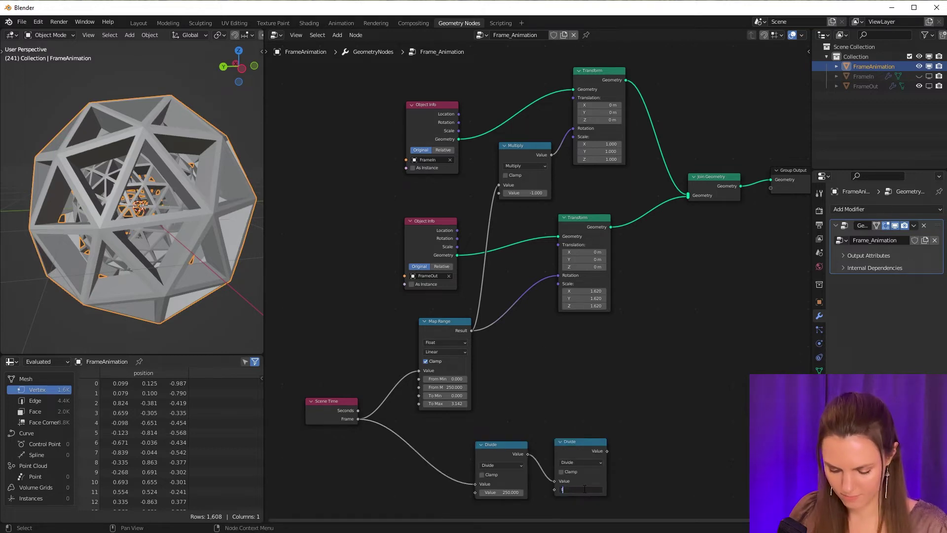
text(ra)
key(Return)
drag(612, 442, 599, 447)
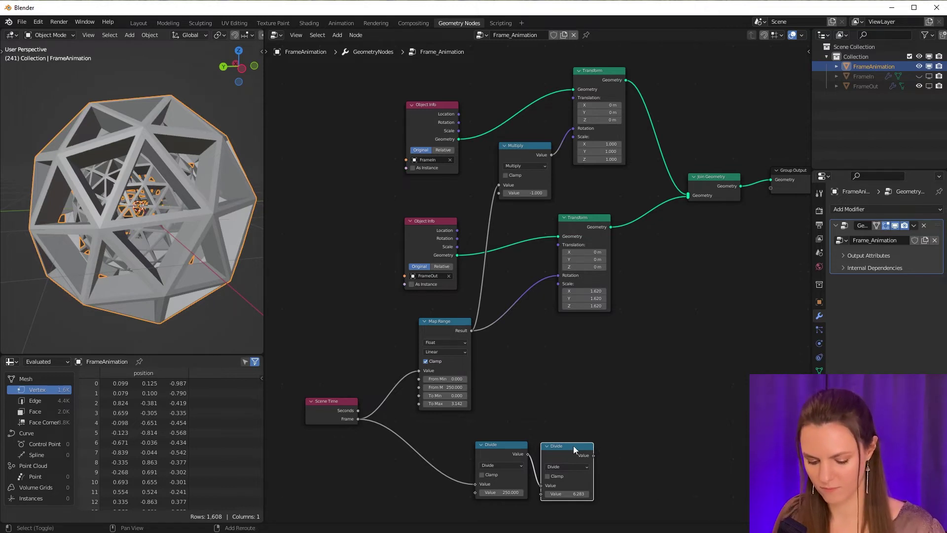
Step: Add a Multiply-by-8 node fed by the Divide result
key(shift+d)
click(640, 447)
click(646, 468)
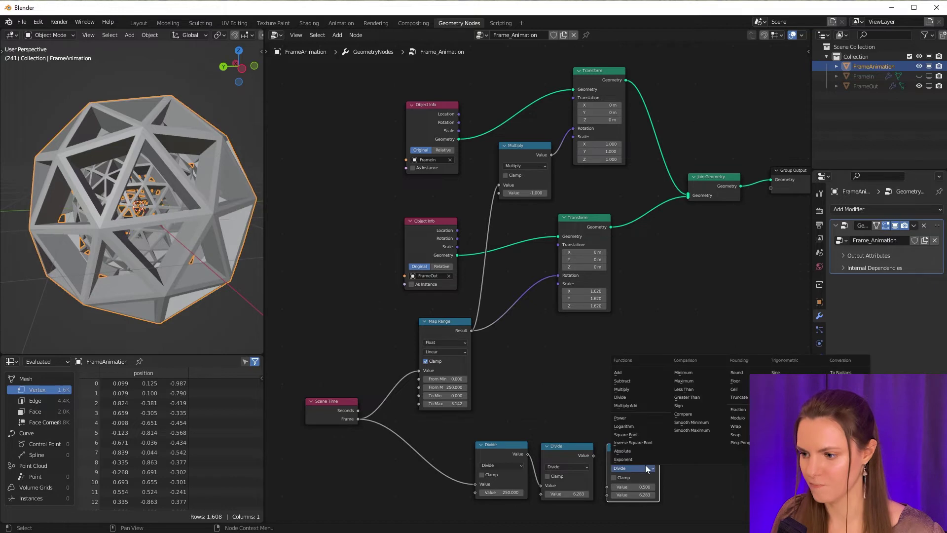
click(632, 390)
text(8)
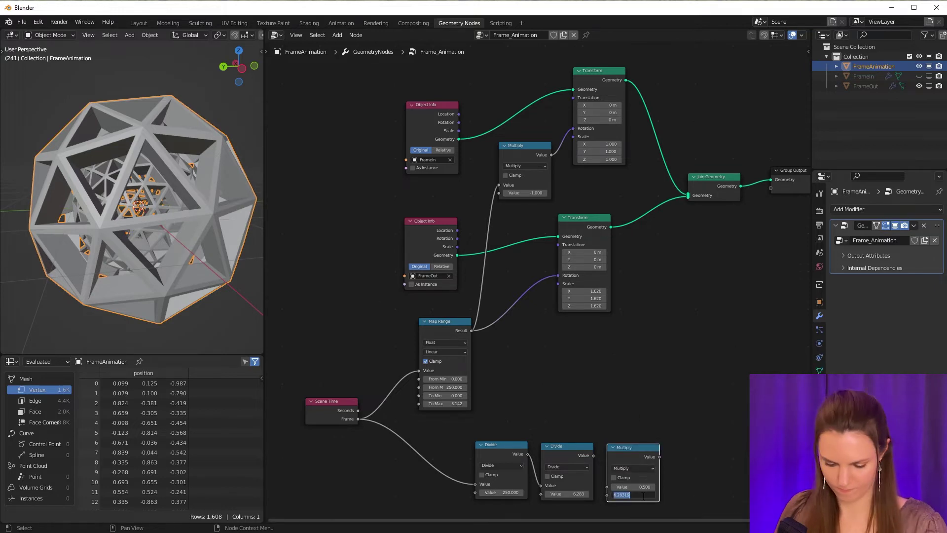
key(Return)
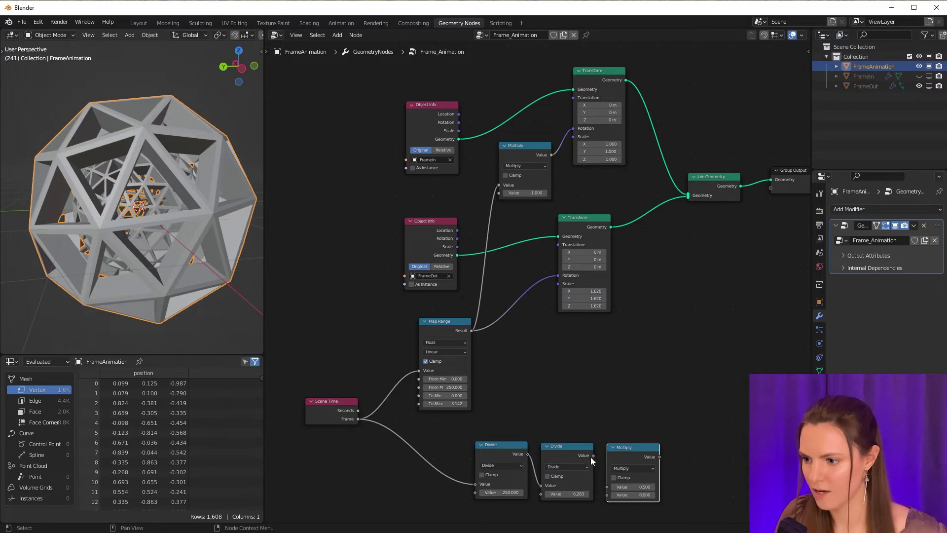
drag(593, 455, 608, 487)
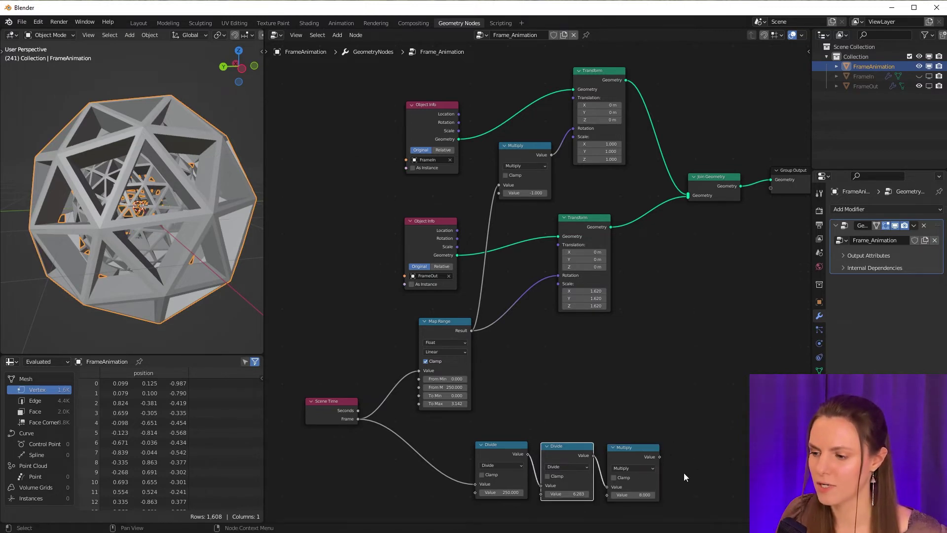
key(shift+d)
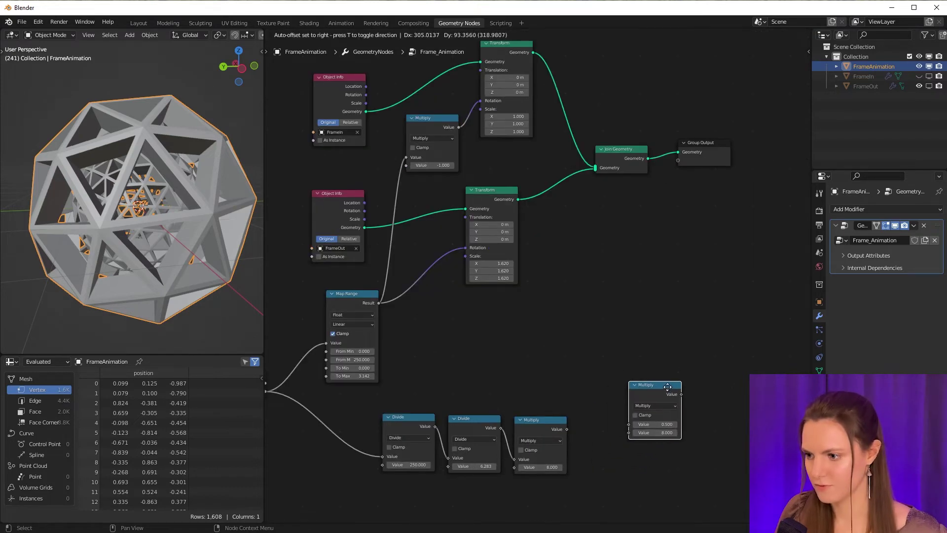
Step: Turn the Multiply copy into a Sine node fed by Multiply, and add a second Sine
click(652, 402)
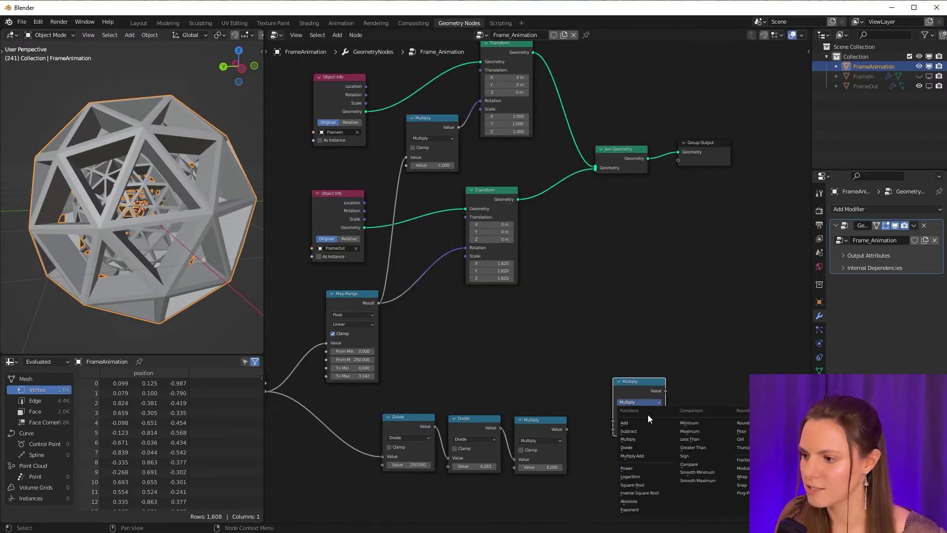
click(803, 423)
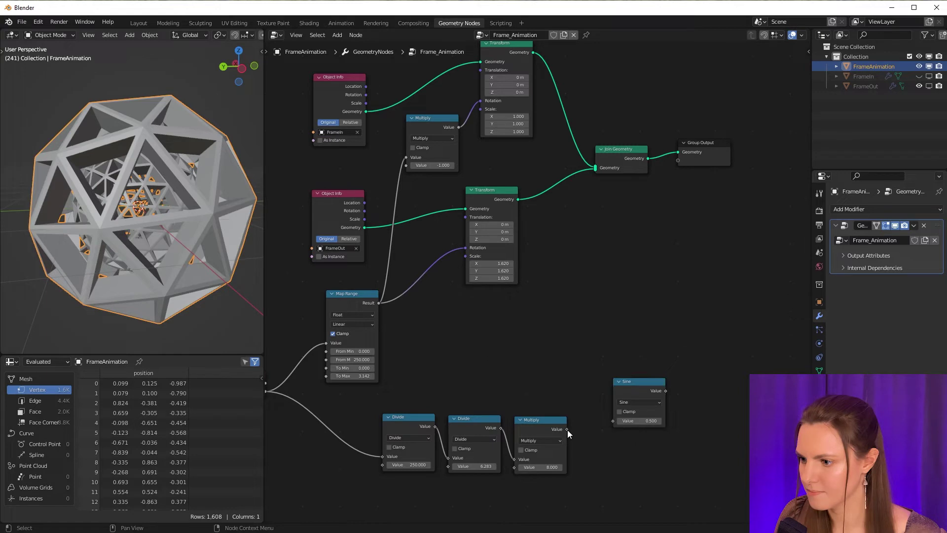
drag(567, 430, 615, 421)
key(ctrl+shift+d)
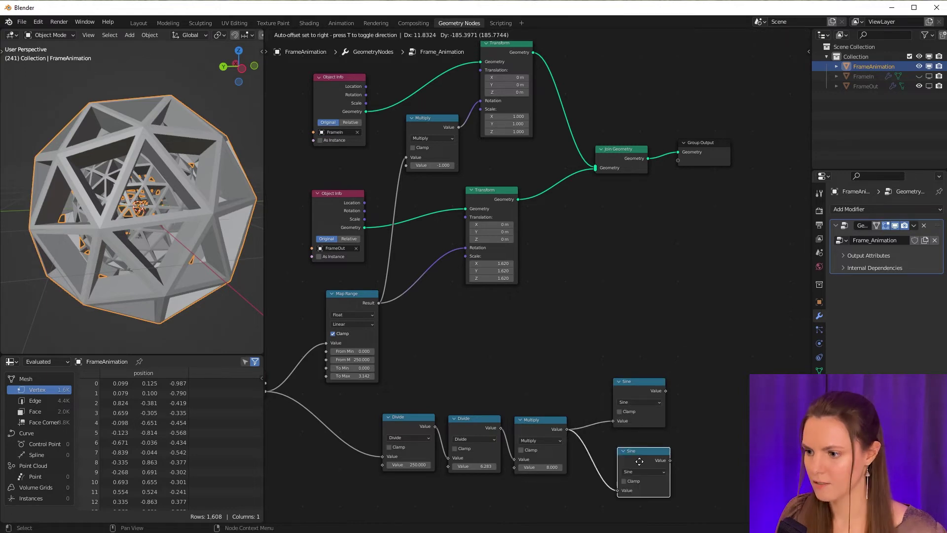
click(636, 463)
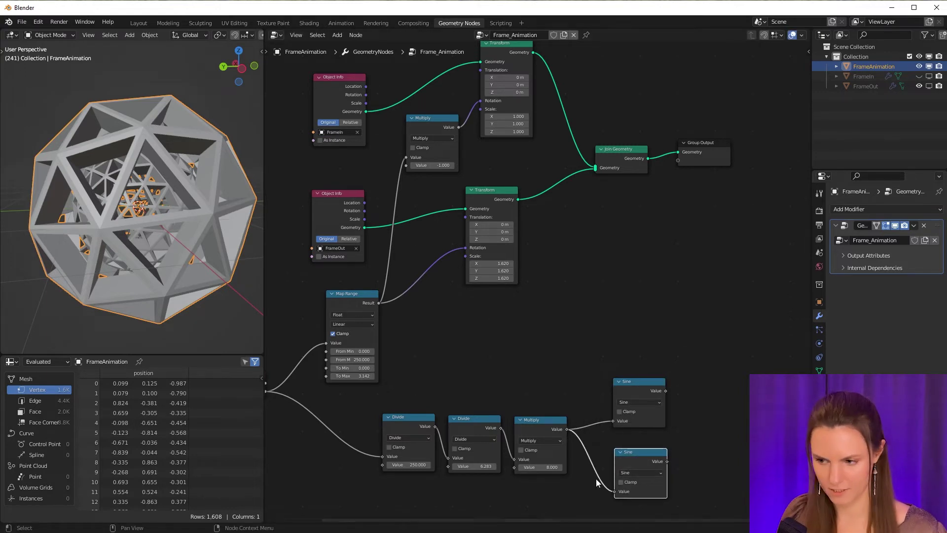
Step: Insert a Multiply-by-2 node before the lower Sine node
click(528, 420)
key(shift+d)
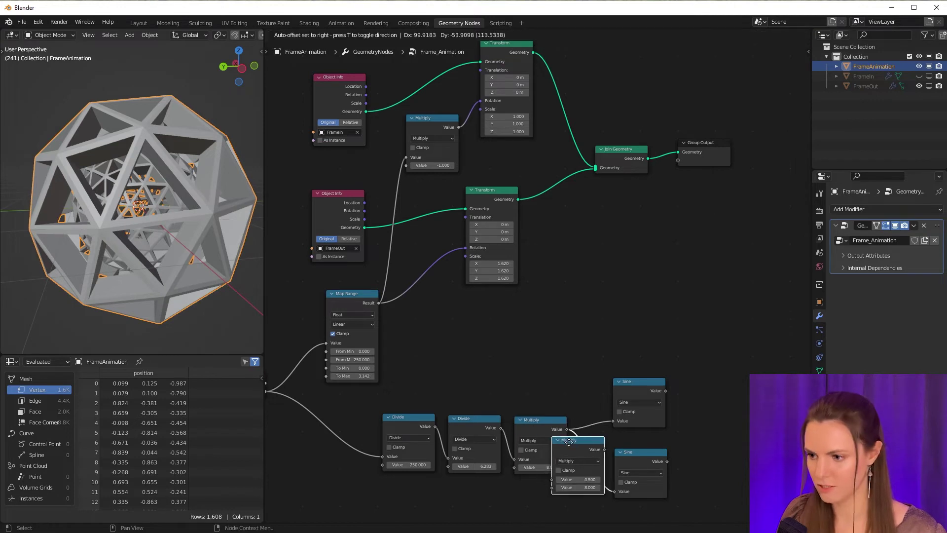
click(611, 448)
click(634, 490)
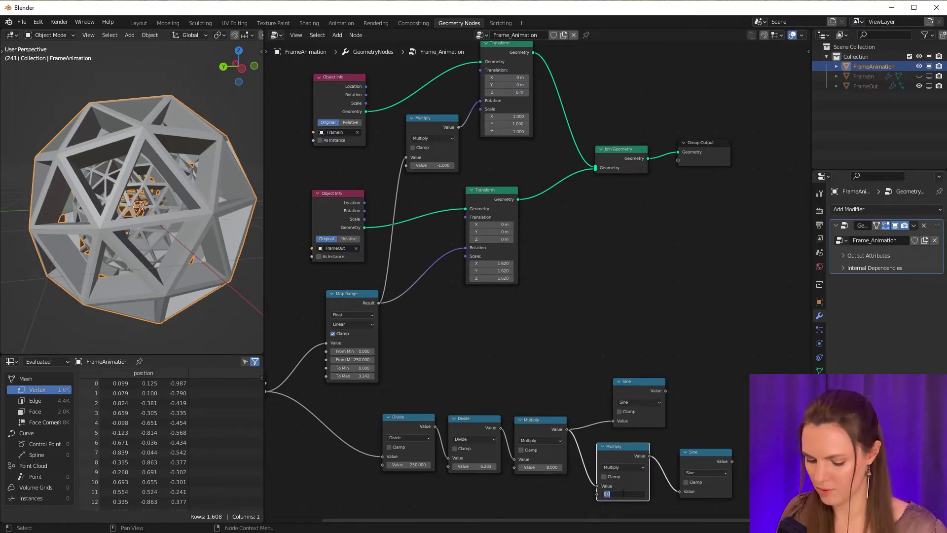
text(2)
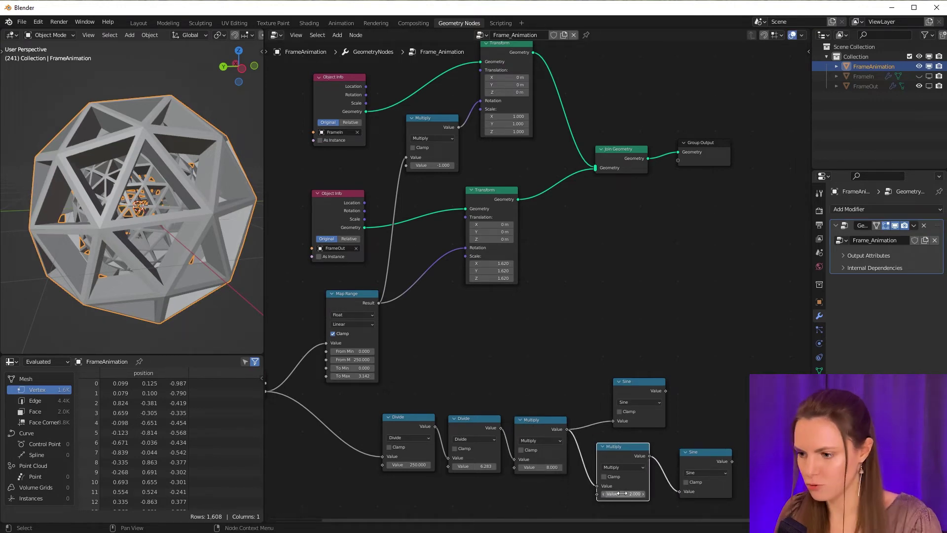
key(Return)
click(685, 452)
click(688, 453)
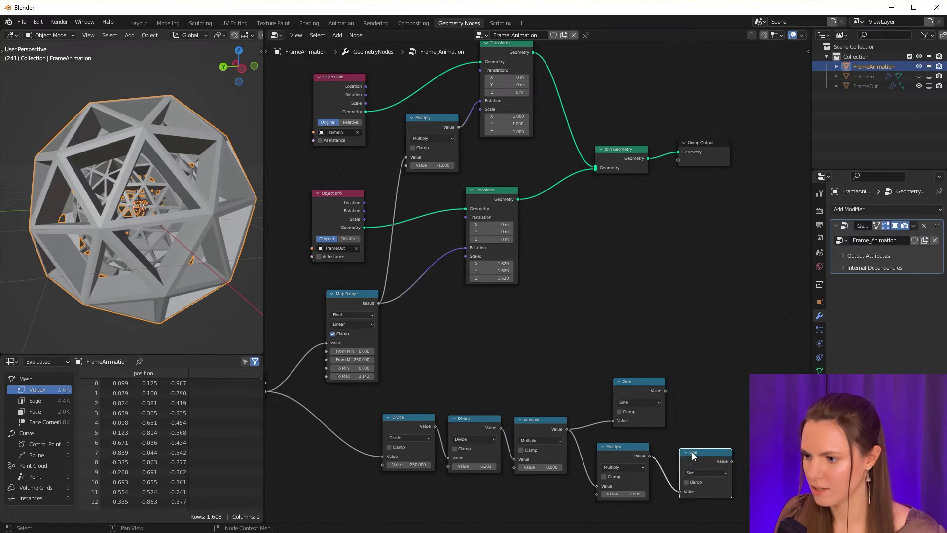
drag(691, 452, 700, 446)
middle_drag(700, 446, 636, 454)
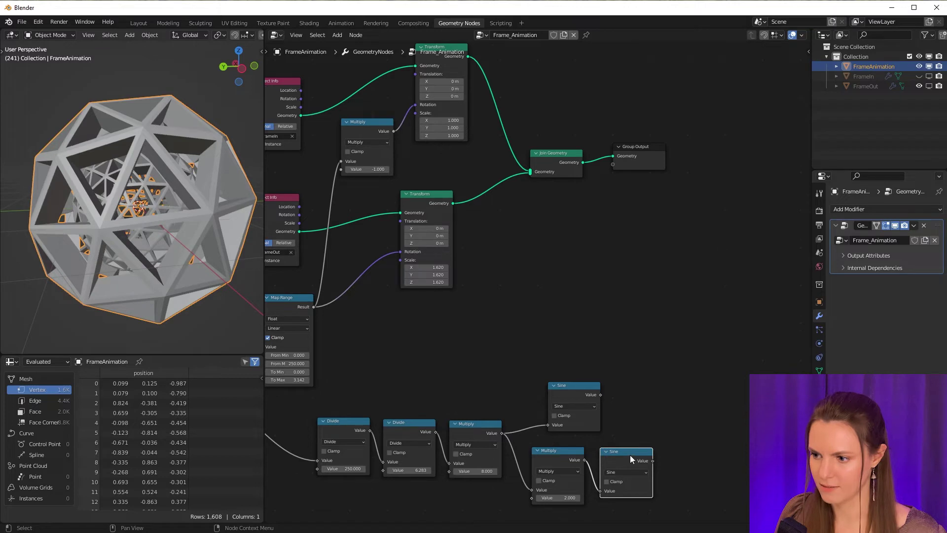
Step: Add an Add node that takes a Sine result
key(shift+d)
click(717, 412)
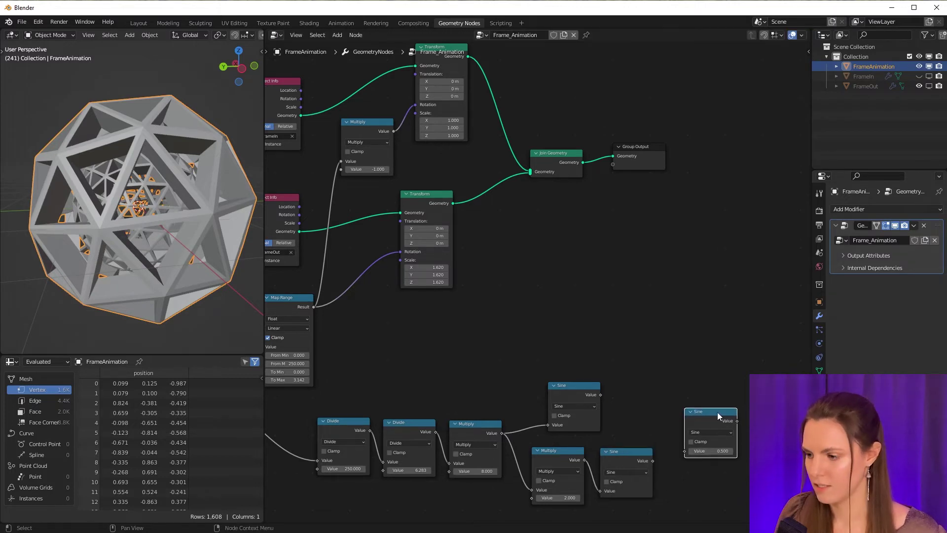
click(716, 434)
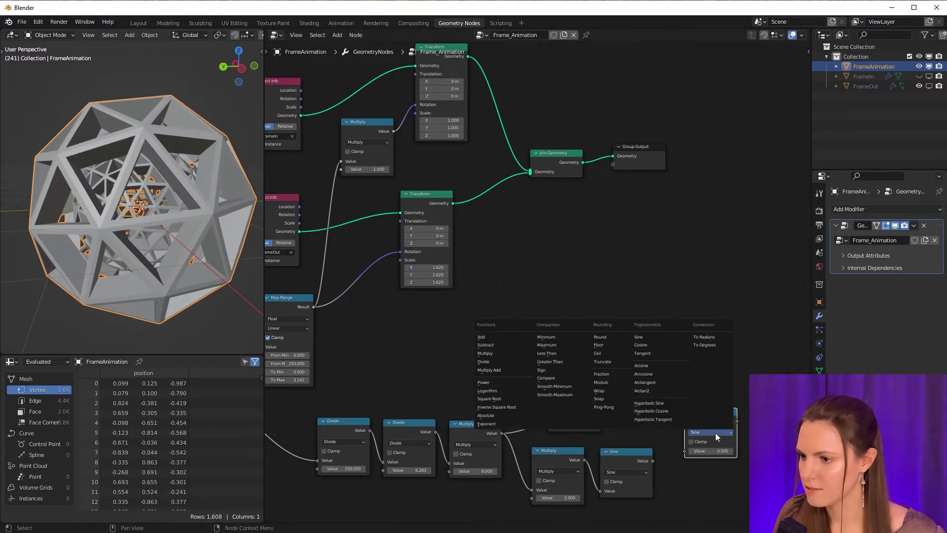
click(484, 337)
drag(600, 394, 685, 459)
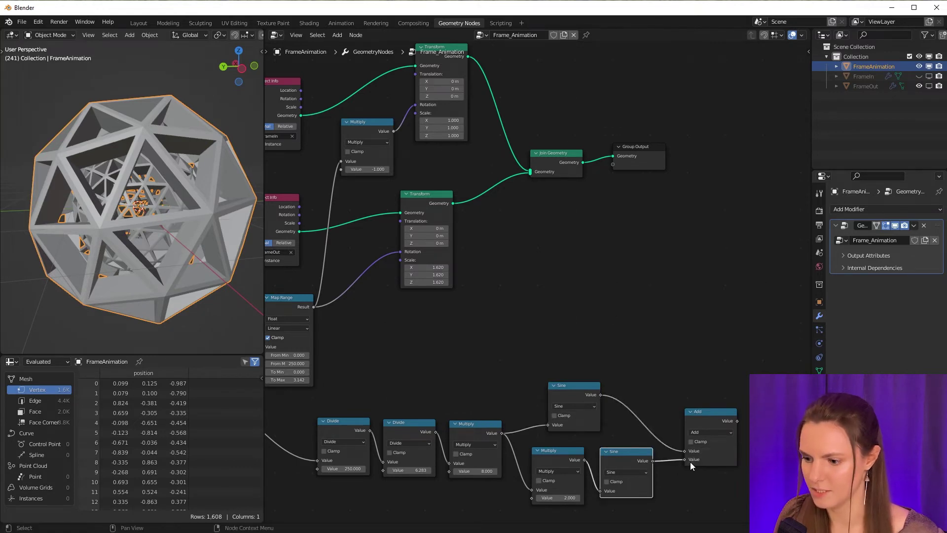
middle_drag(727, 508, 604, 482)
click(581, 385)
Step: Add a Power node with base 2.718, fed by the Add result
key(shift+d)
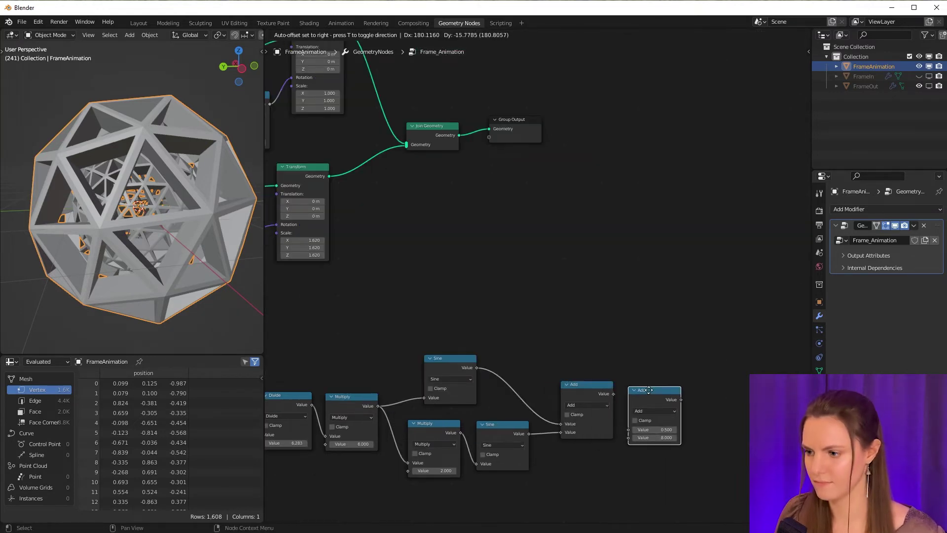
click(647, 405)
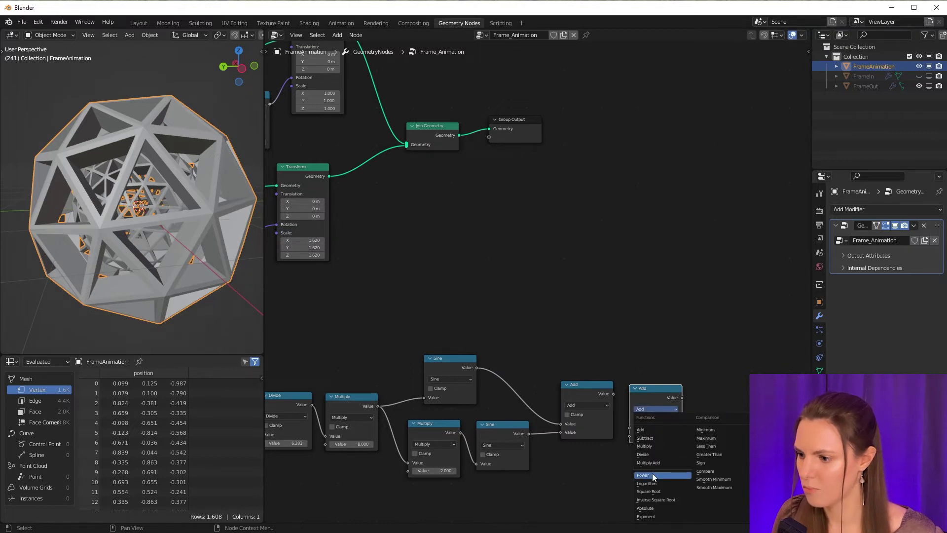
click(652, 473)
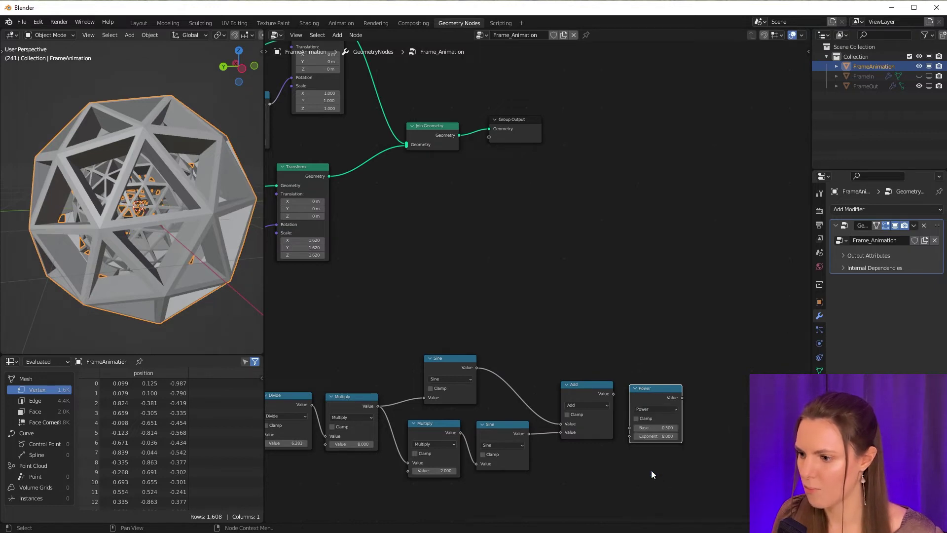
click(651, 428)
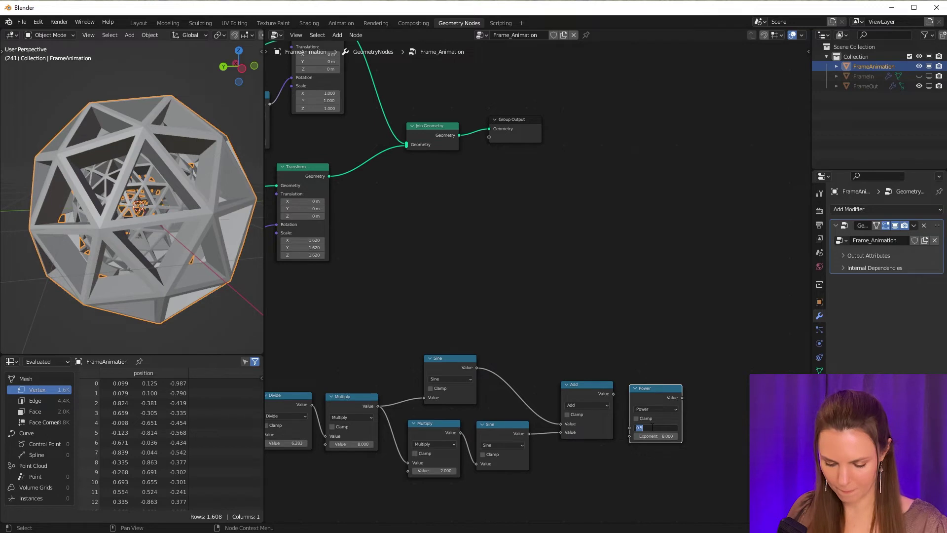
text(2.718)
key(Return)
drag(615, 393, 629, 437)
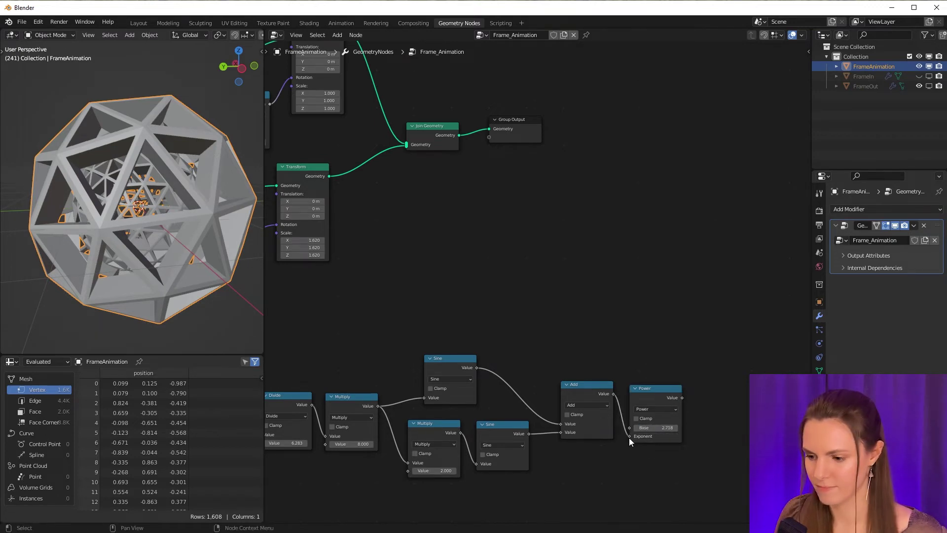
Step: Set the Map Range node's From Max to 6
middle_drag(676, 454, 564, 449)
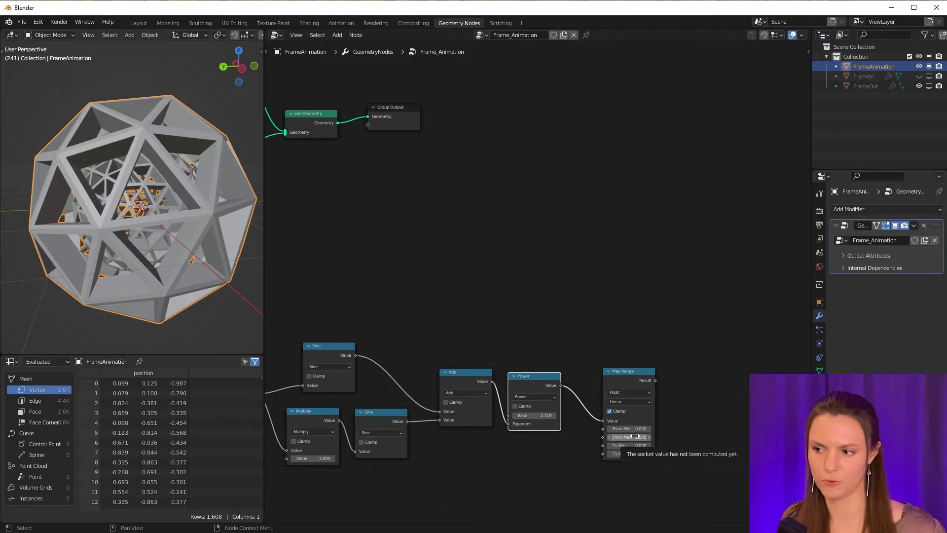
click(630, 437)
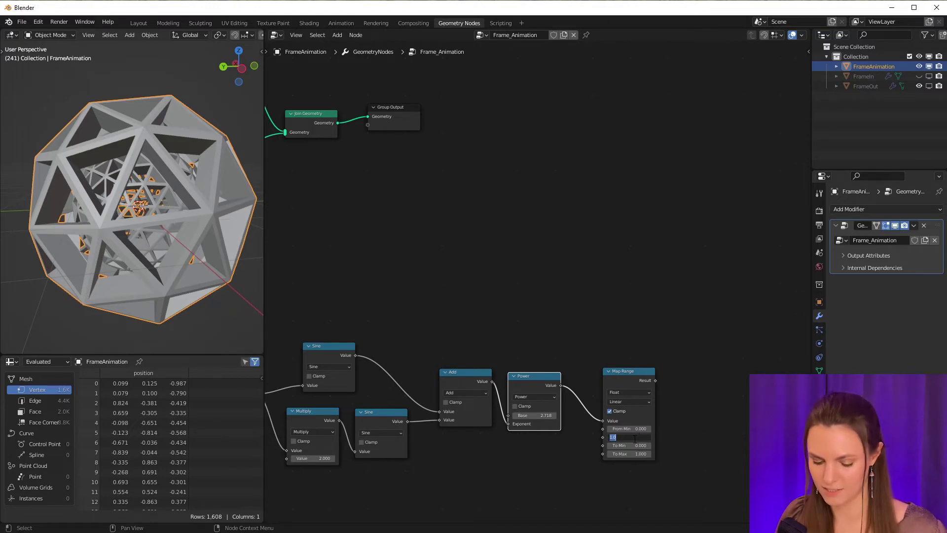
text(6)
key(Return)
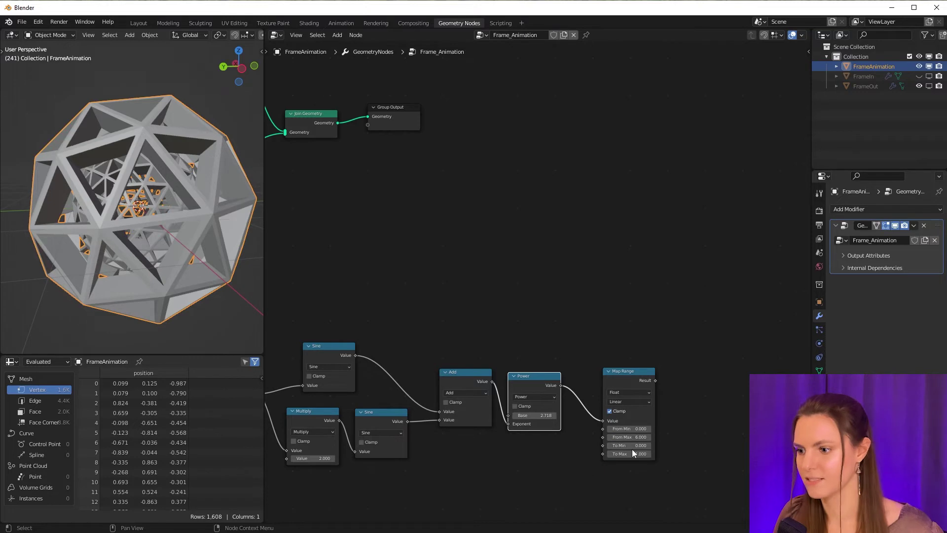
scroll(691, 402, down, 3)
scroll(691, 402, down, 2)
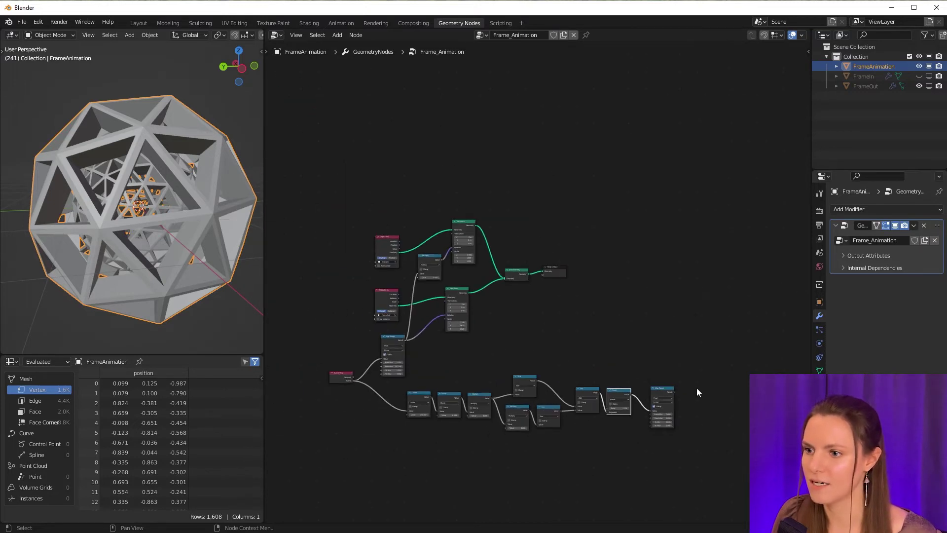
Step: Move the upper Transform node group to the right
drag(664, 338, 420, 220)
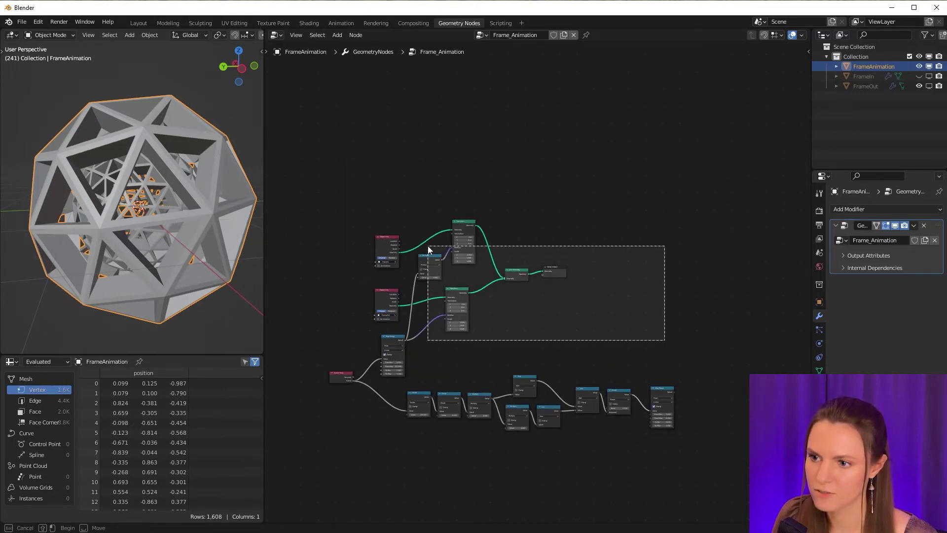
drag(464, 229, 729, 247)
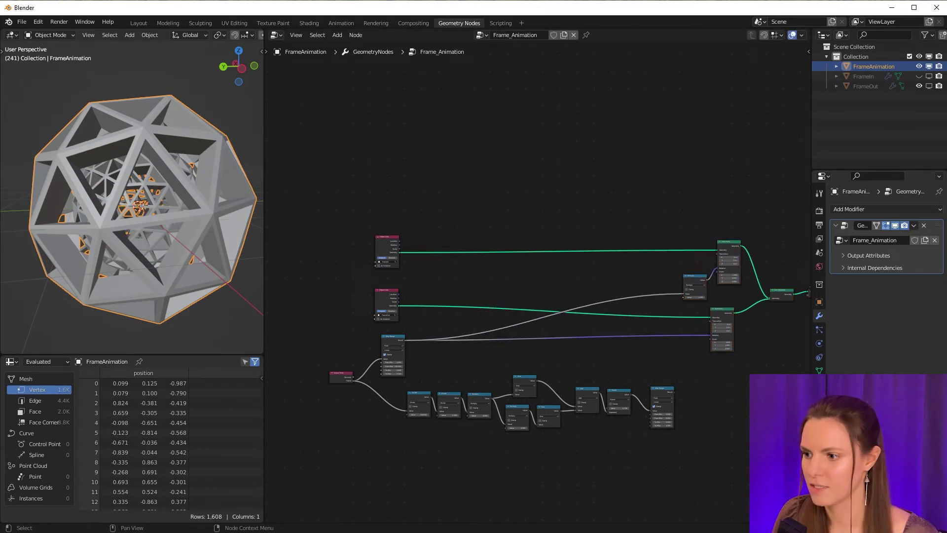
scroll(697, 434, up, 2)
scroll(670, 426, up, 2)
mouse_move(377, 424)
middle_down()
mouse_move(562, 433)
mouse_move(438, 437)
middle_up()
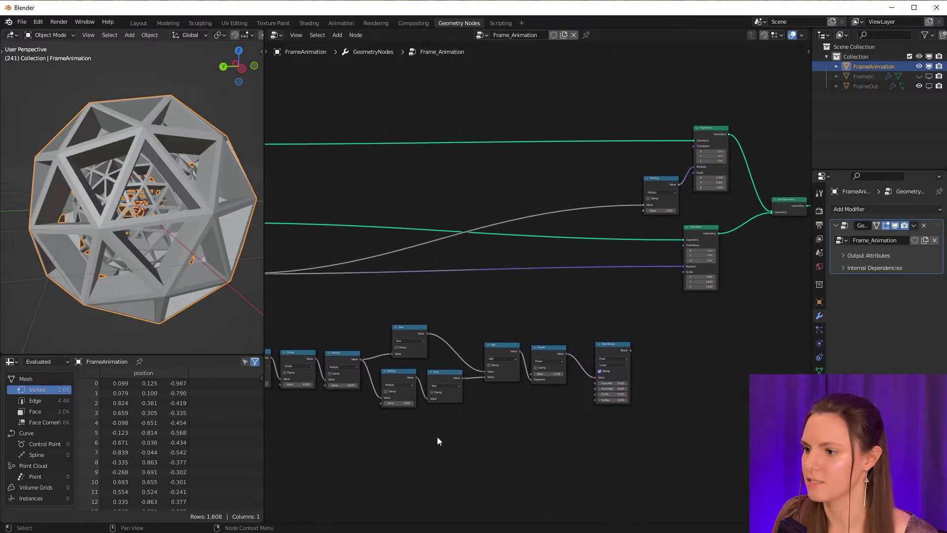
Step: Link Map Range Result into the scale Multiply and preview the pulsing frames
drag(631, 351, 696, 174)
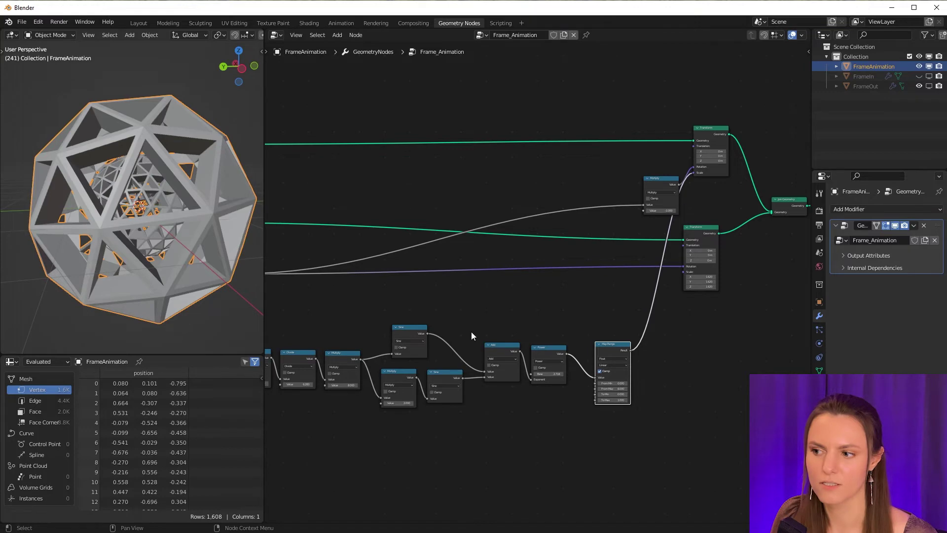
key(space)
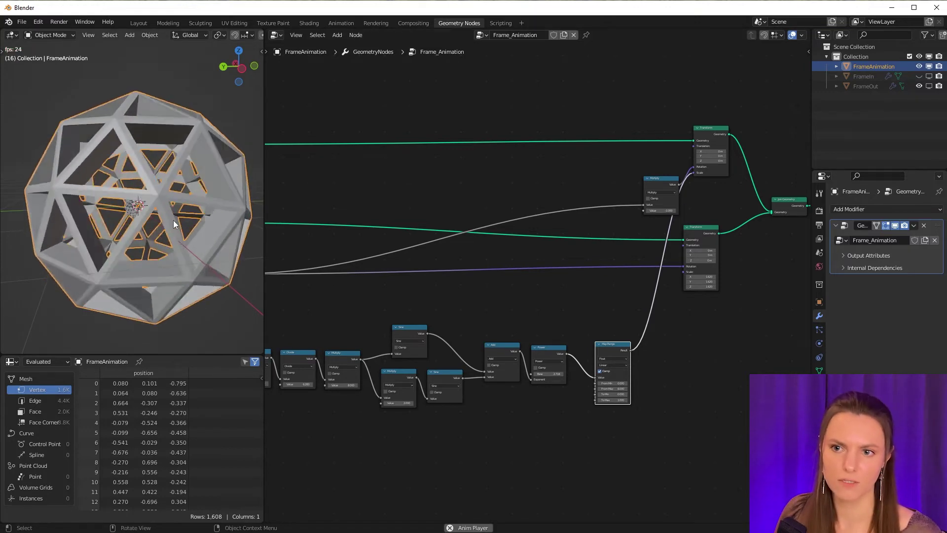
key(space)
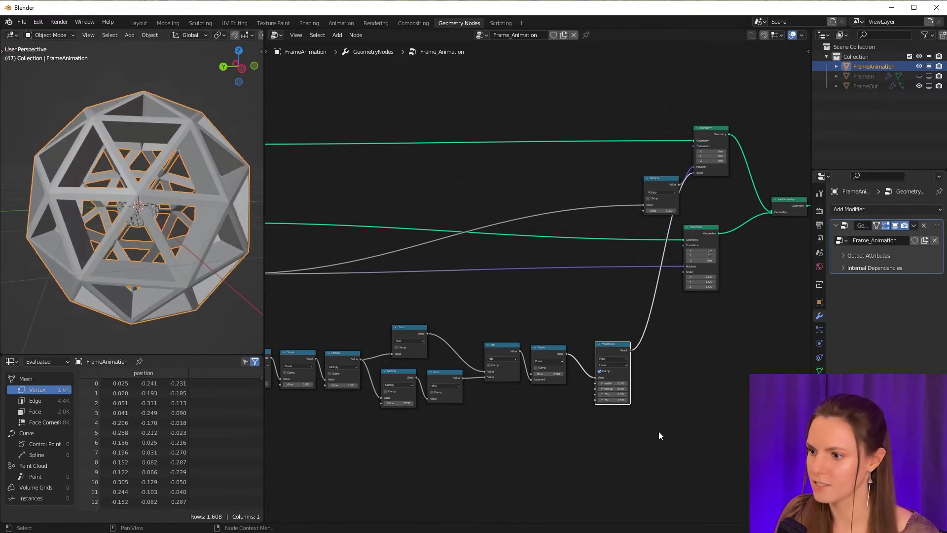
scroll(659, 435, up, 3)
scroll(642, 437, up, 1)
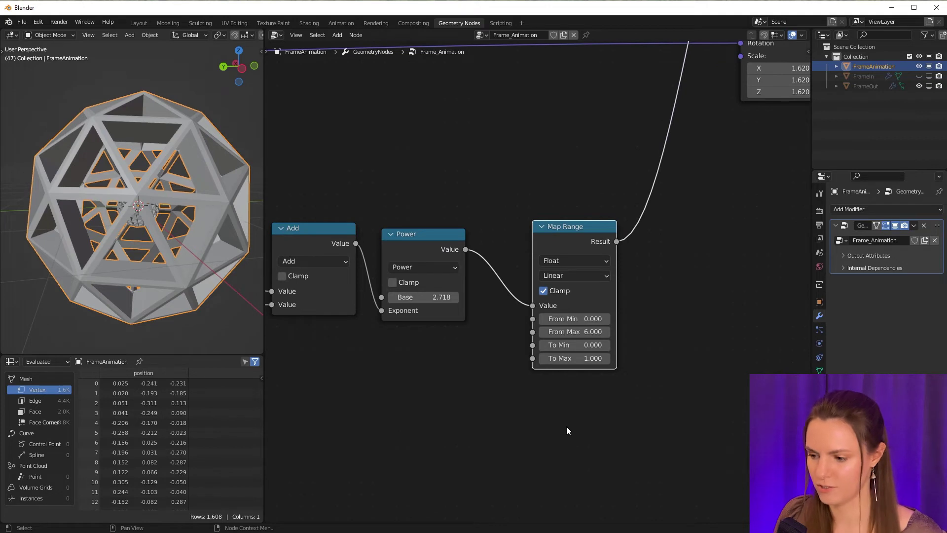
Step: Enter 0.62 as the Map Range node's To Min value
click(575, 345)
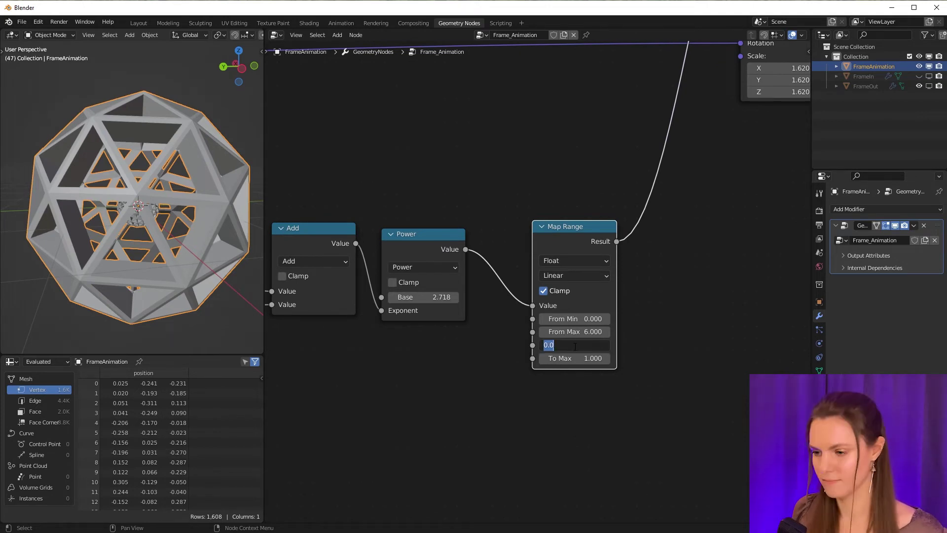
text(.)
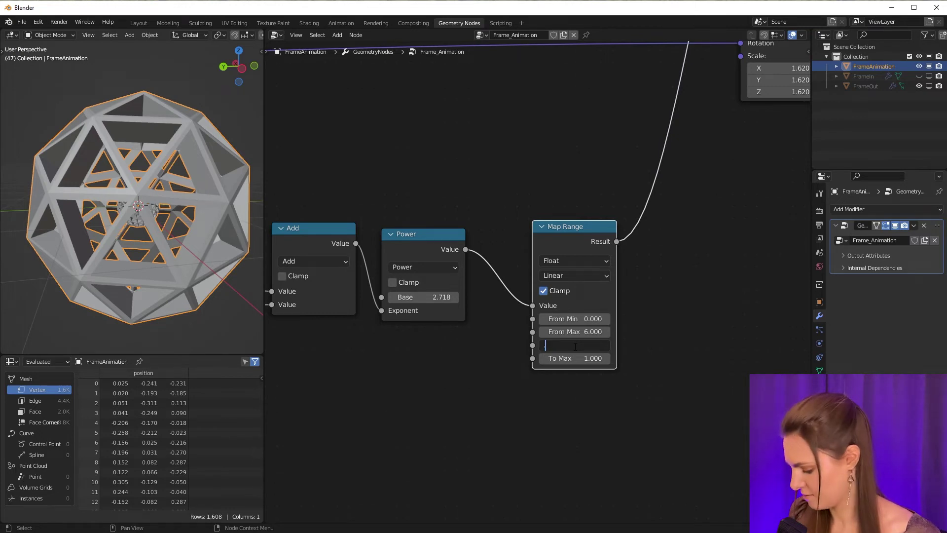
text(62)
key(Return)
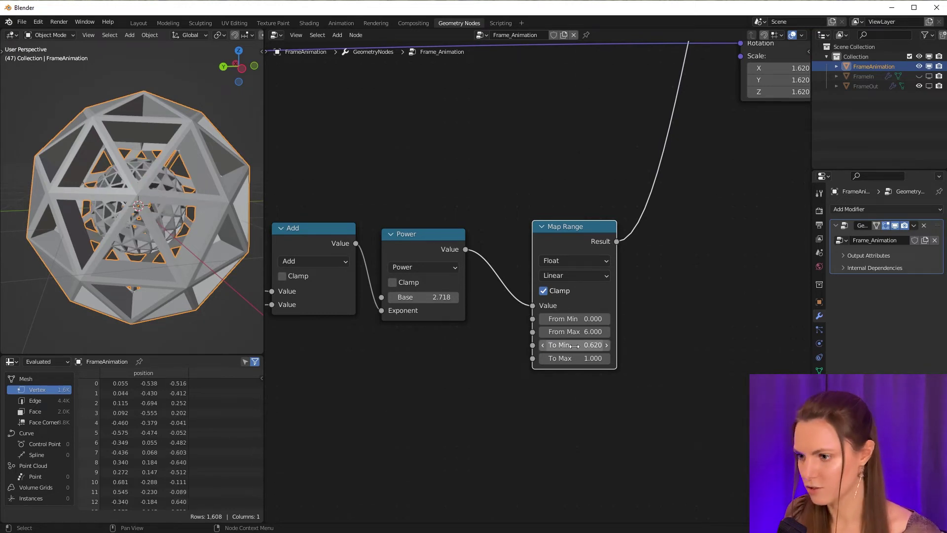
scroll(603, 385, down, 2)
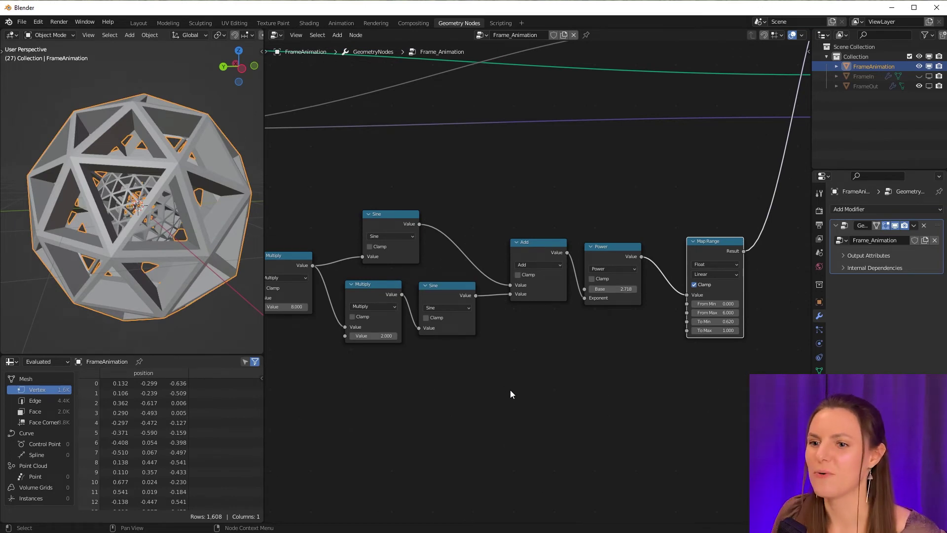
middle_drag(424, 396, 520, 387)
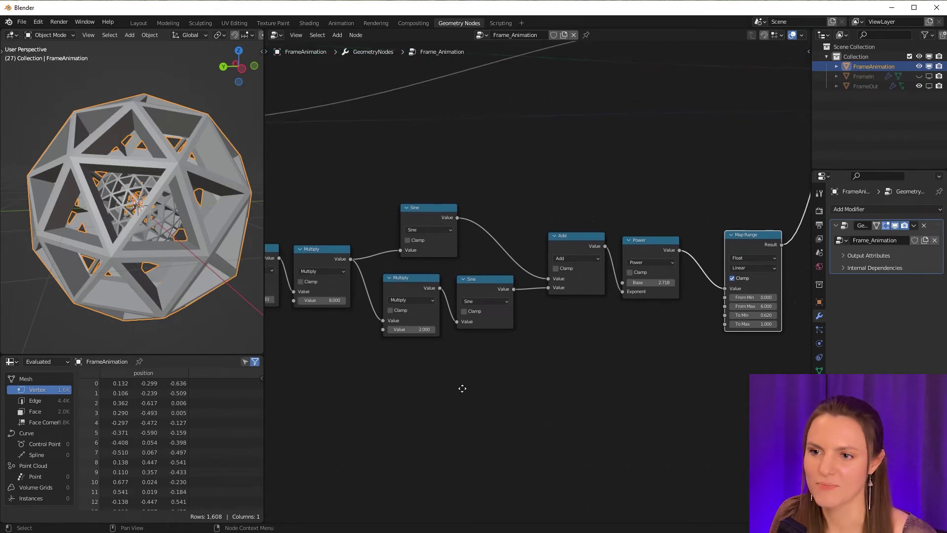
Step: Switch the 6.283 Divide node's operation to Multiply
middle_drag(519, 387, 624, 398)
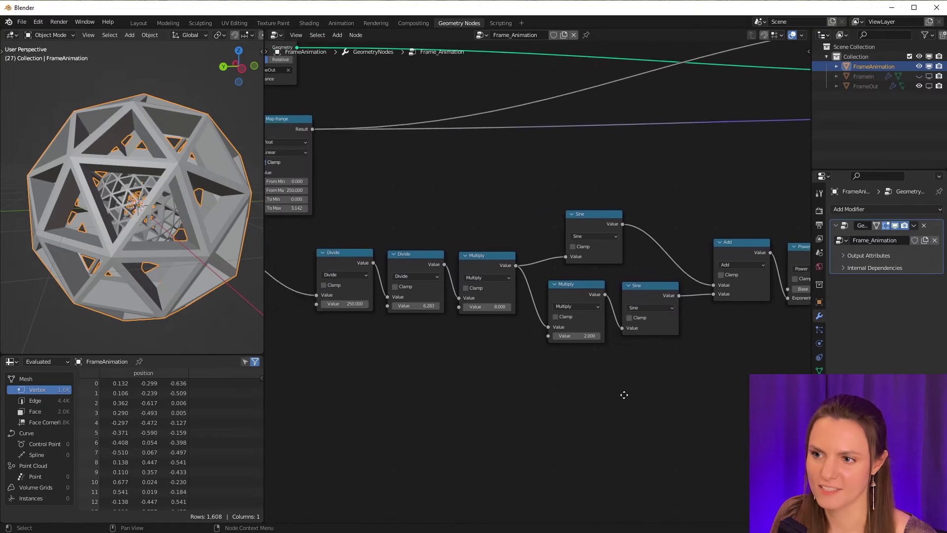
click(408, 275)
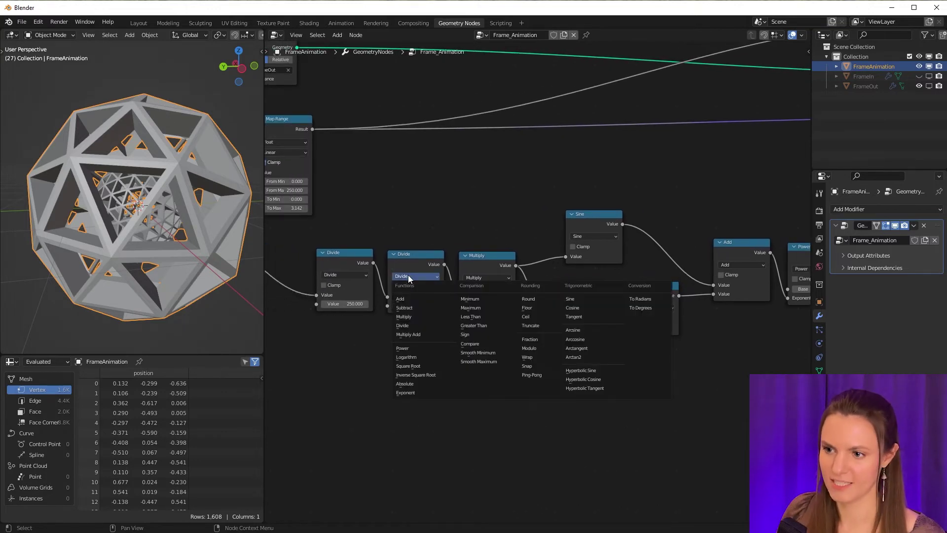
click(412, 316)
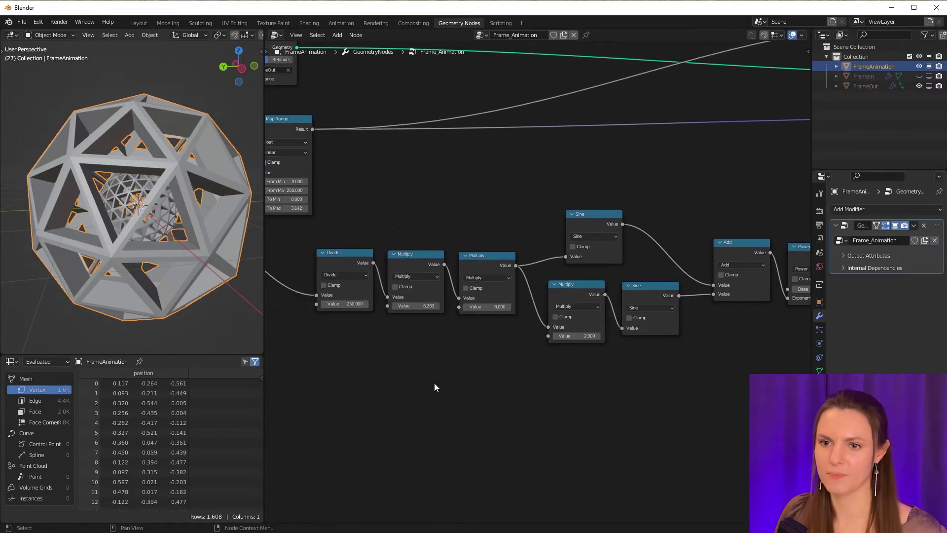
Step: Play back the animation, then view the Output Properties frame rate choices
key(space)
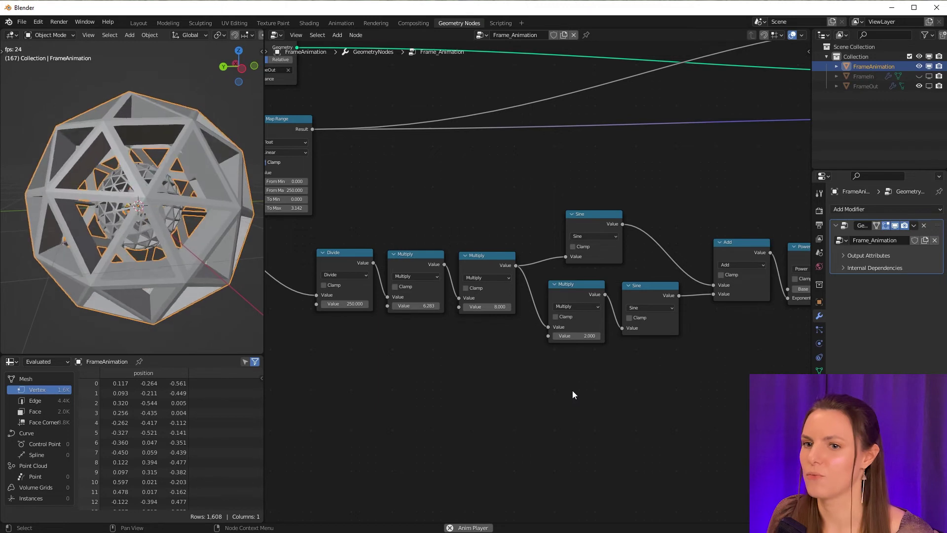
key(space)
click(819, 225)
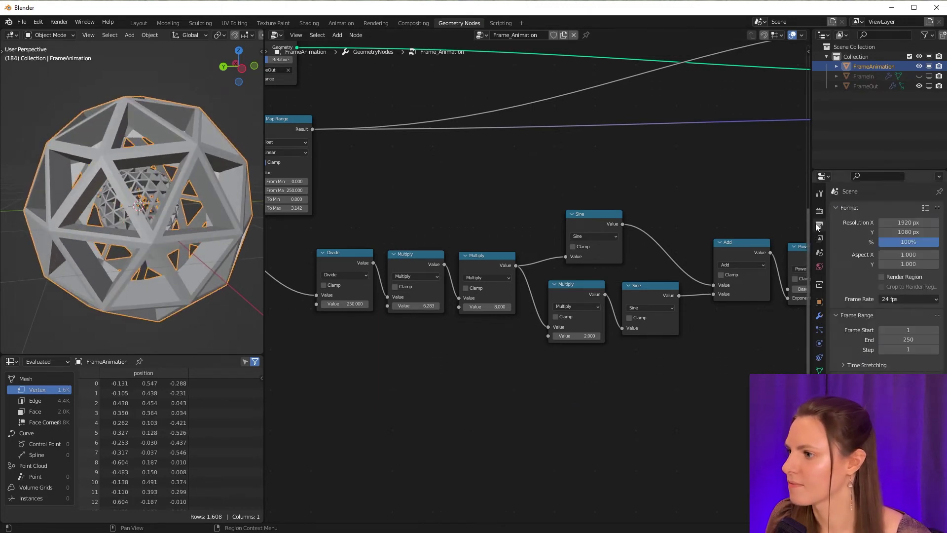
click(909, 299)
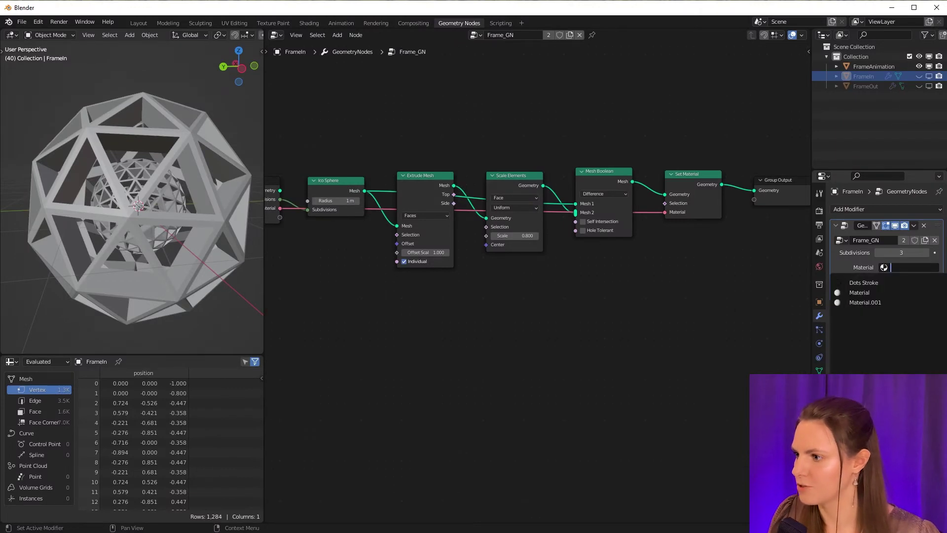
Step: Assign Material to FrameIn's frame and Material.001 to FrameOut's
click(877, 290)
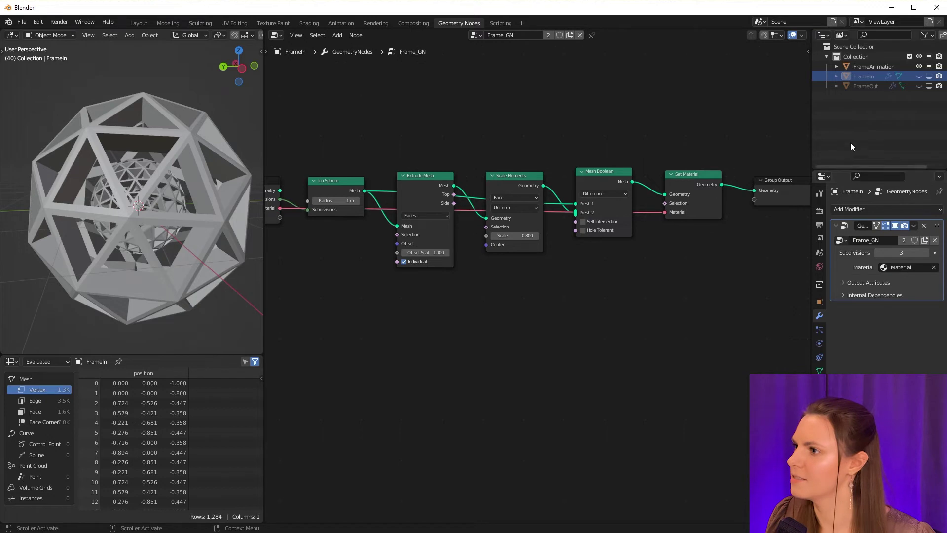
click(855, 87)
click(885, 267)
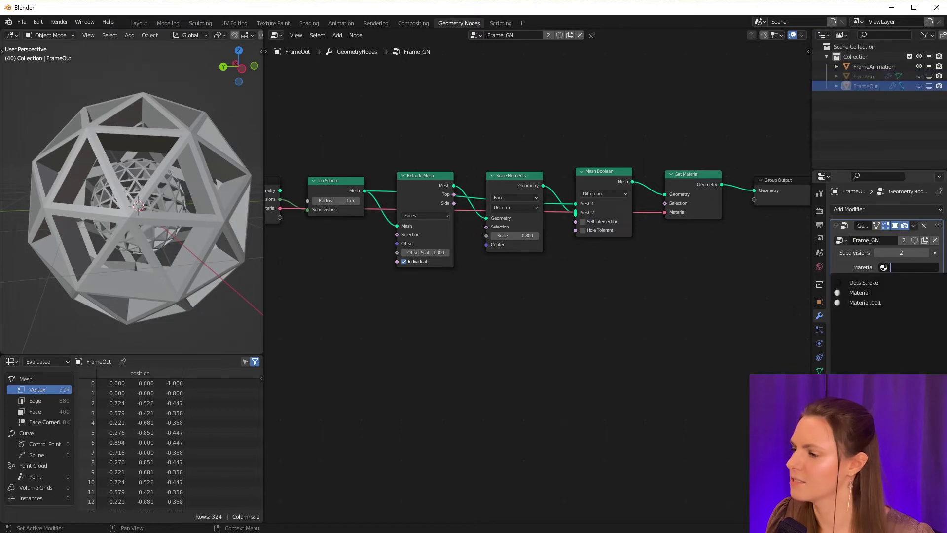
click(872, 303)
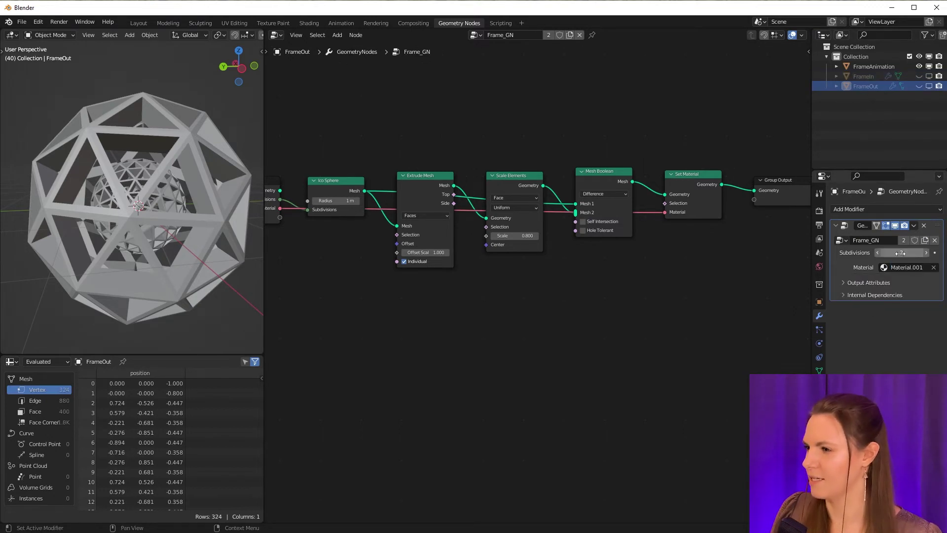
Step: Select FrameIn and switch to the Shading workspace to add nodes
click(861, 77)
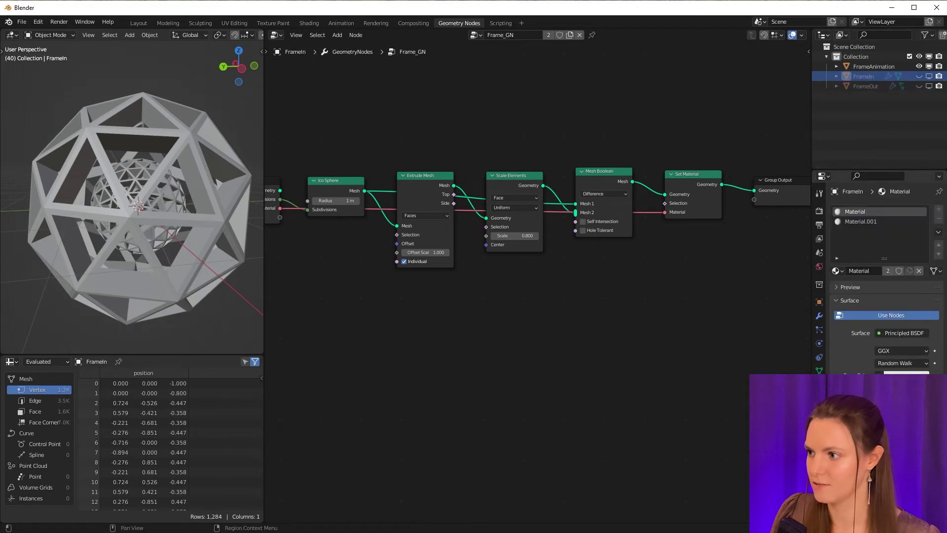
click(309, 23)
key(shift+a)
click(496, 294)
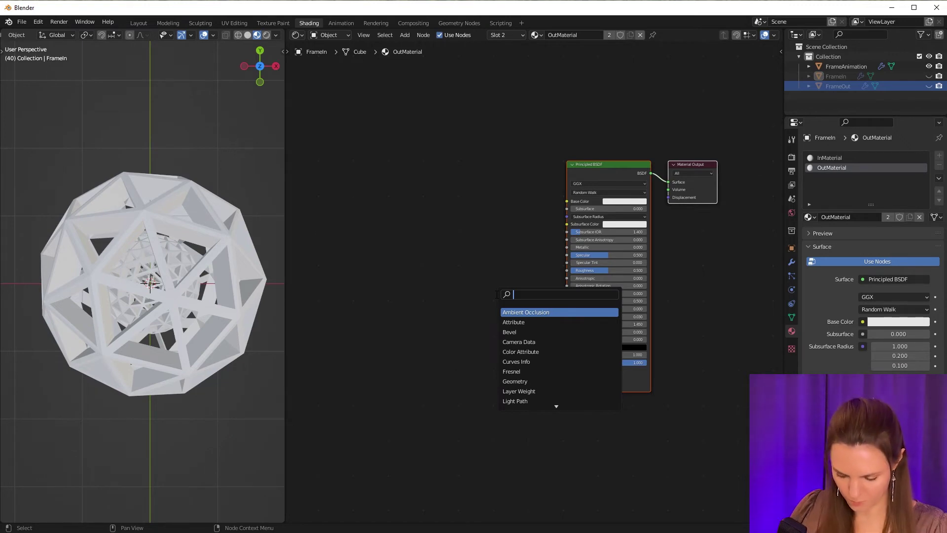
text(lay)
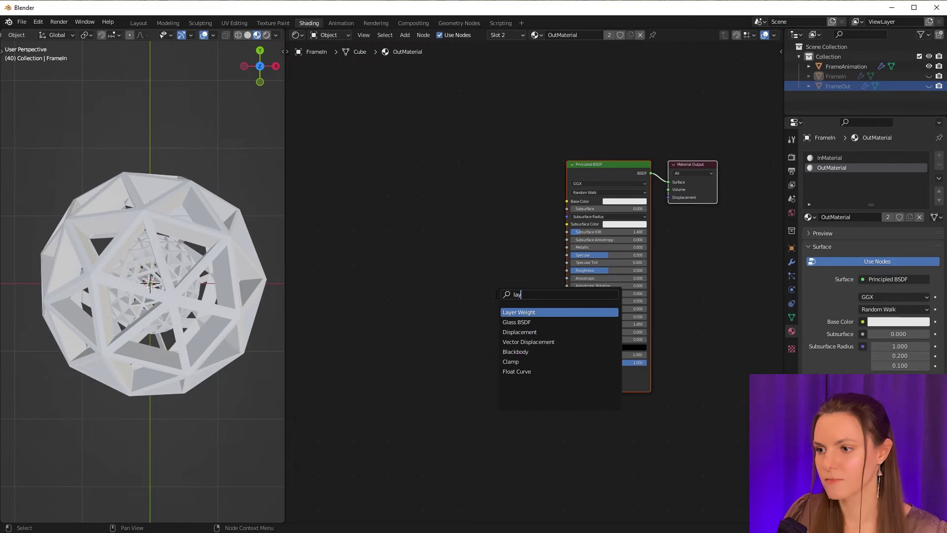
Step: Insert Layer Weight and ColorRamp nodes before the Principled BSDF, set Metallic 1, lower Roughness
click(538, 312)
click(345, 215)
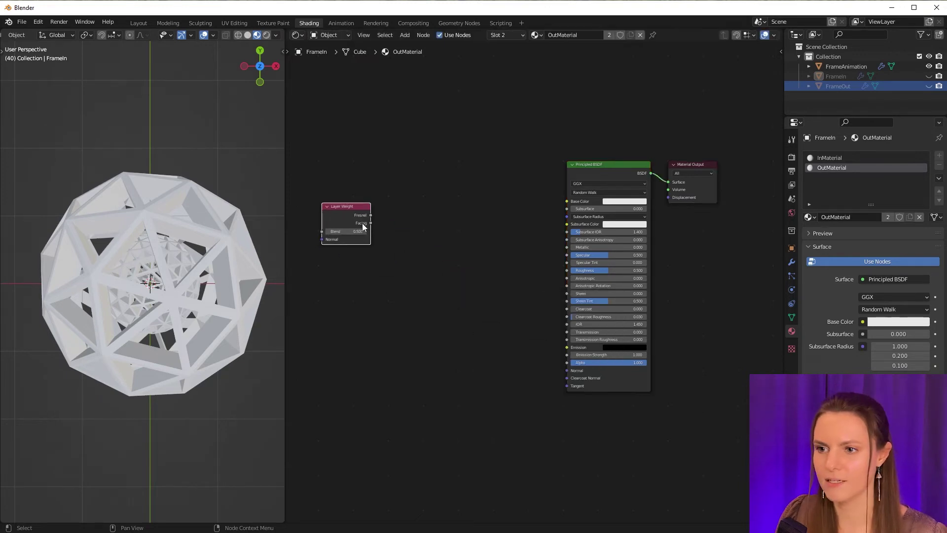
key(shift+a)
click(437, 372)
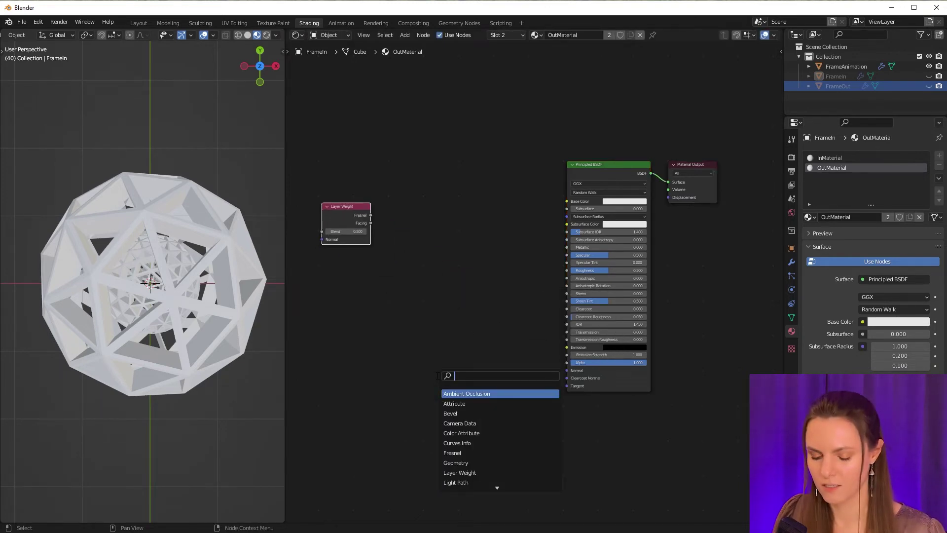
text(colo)
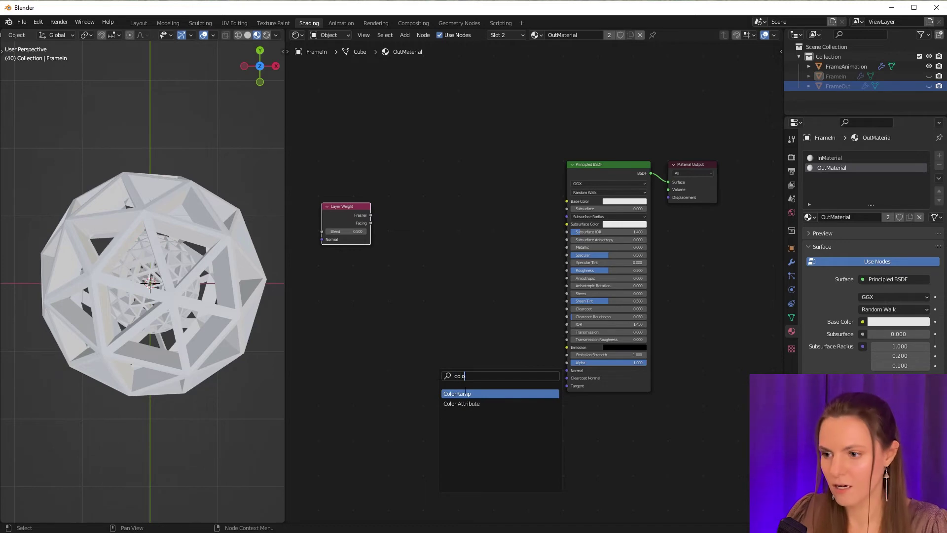
click(462, 393)
click(444, 221)
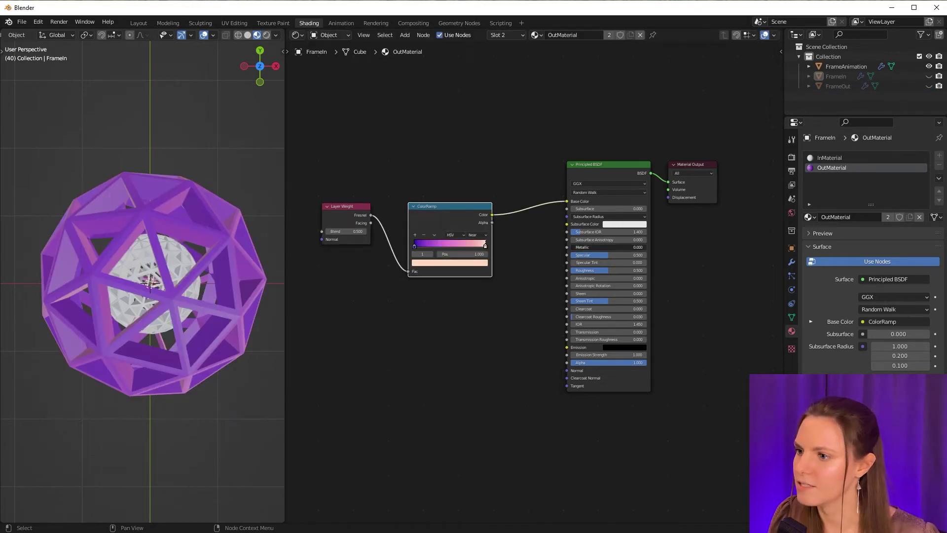
drag(633, 247, 648, 248)
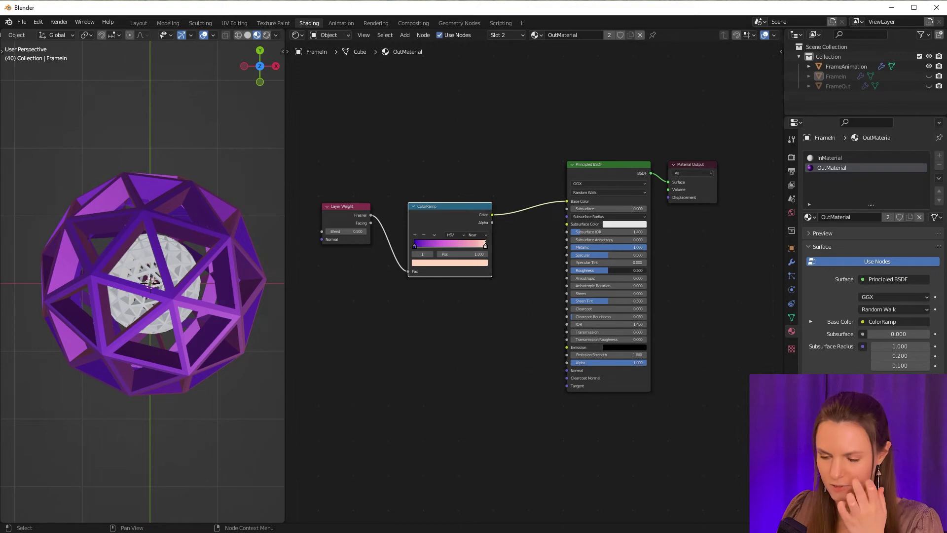
drag(615, 270, 579, 270)
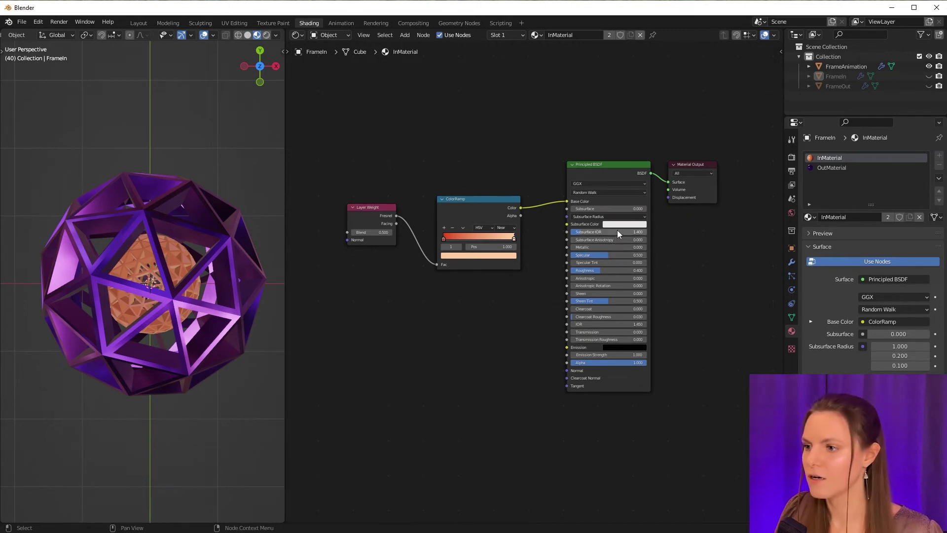
Step: Raise InMaterial's Metallic value to 1 so the inner frame is fully metallic
drag(619, 246, 666, 246)
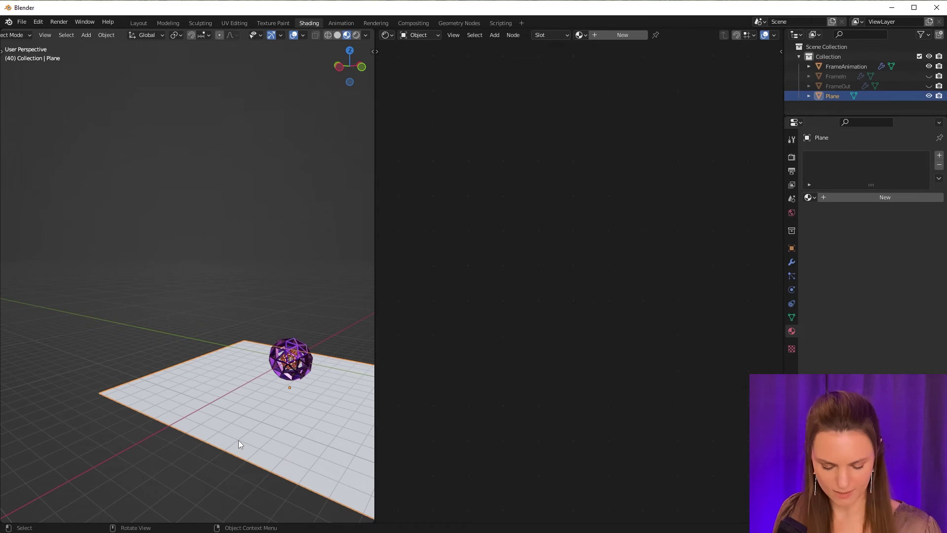
Step: In Edit Mode, raise the plane's back edge straight up along Z about 18.9 m into a wall
key(Tab)
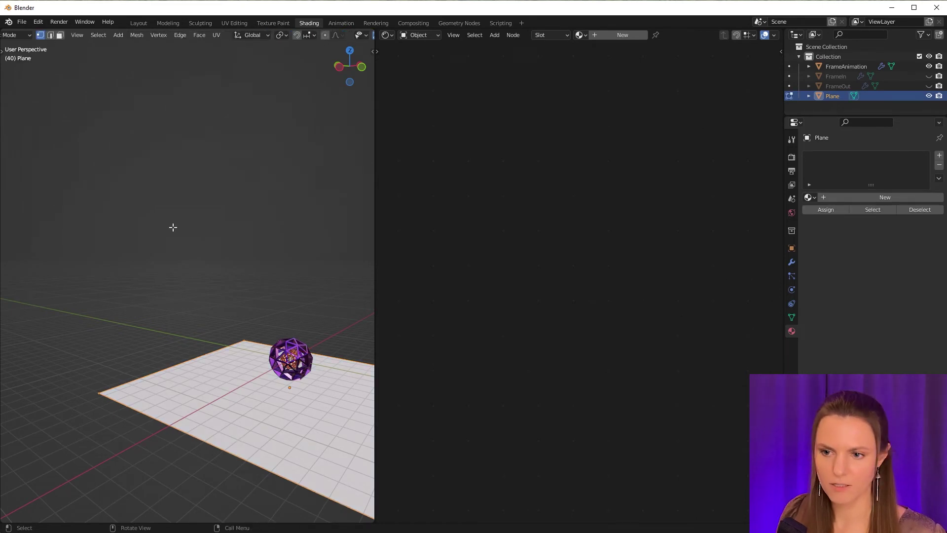
drag(17, 274, 348, 431)
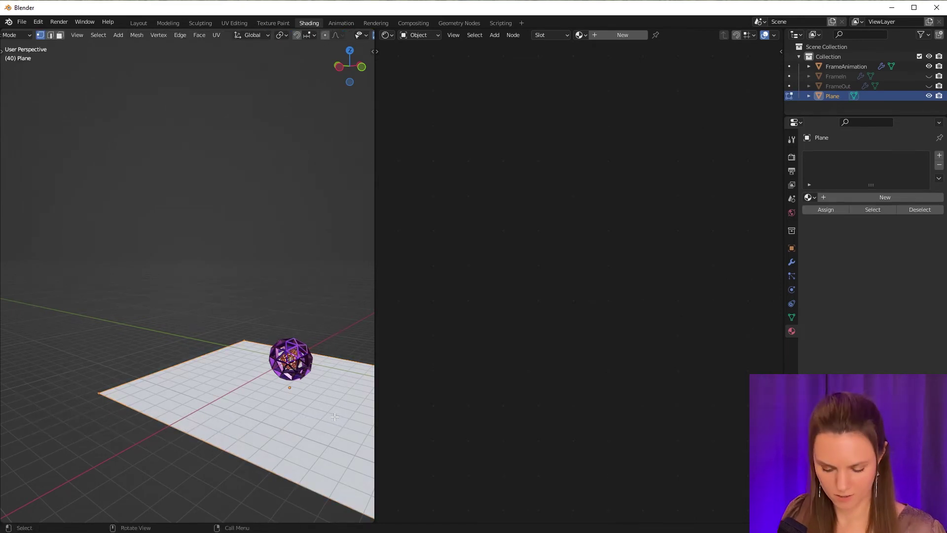
key(g)
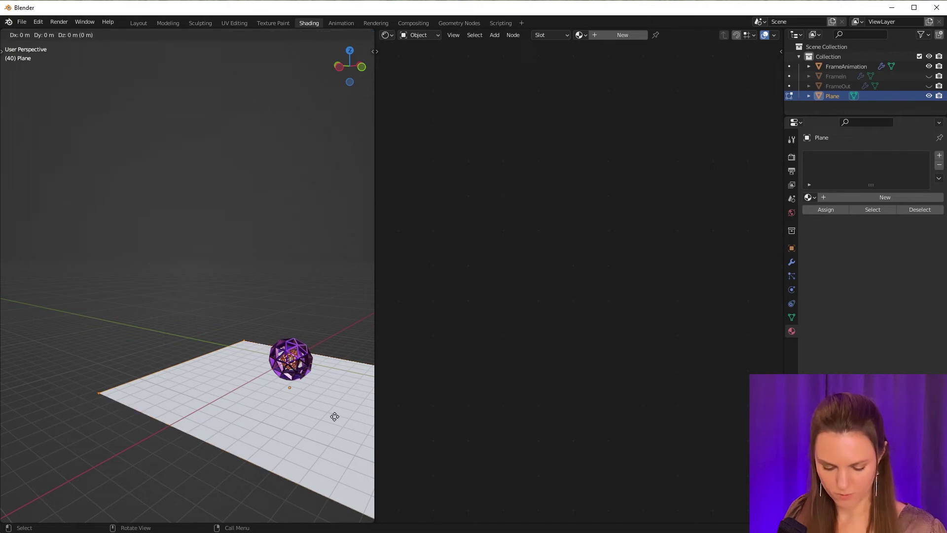
key(z)
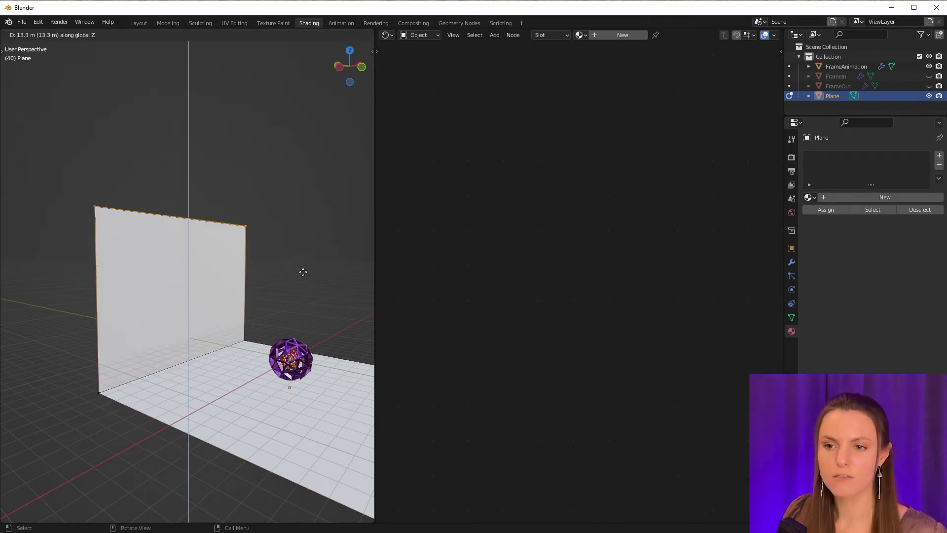
click(298, 213)
click(791, 262)
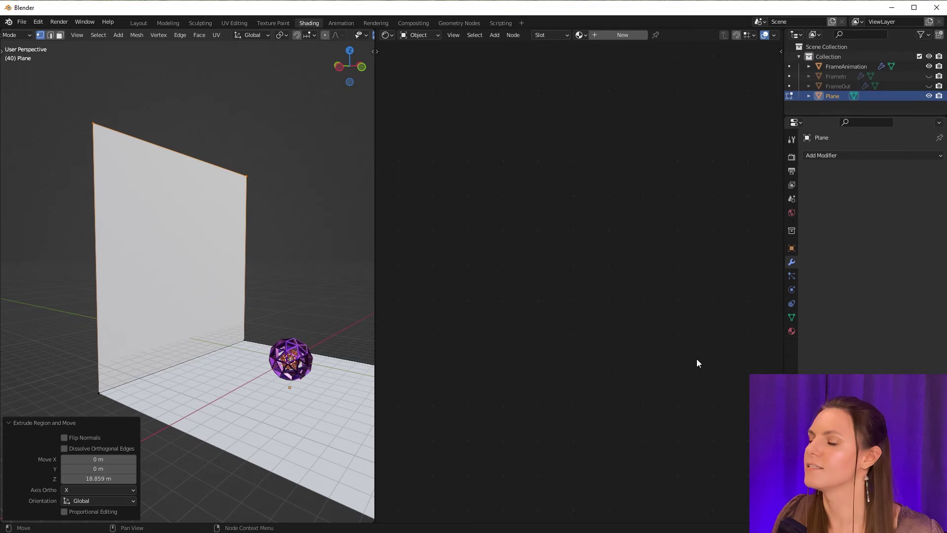
Step: Add Subdivision Surface and Displace modifiers to the backdrop plane
click(920, 153)
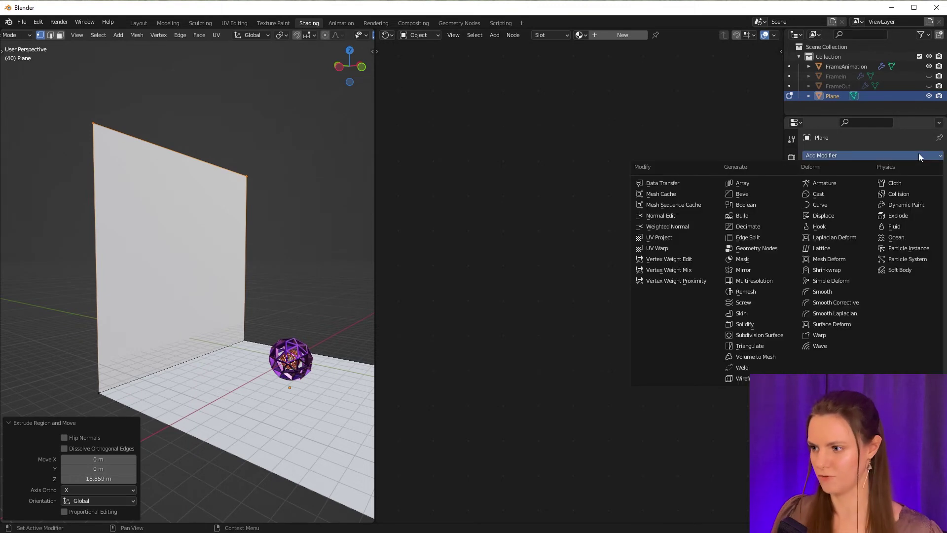
click(753, 322)
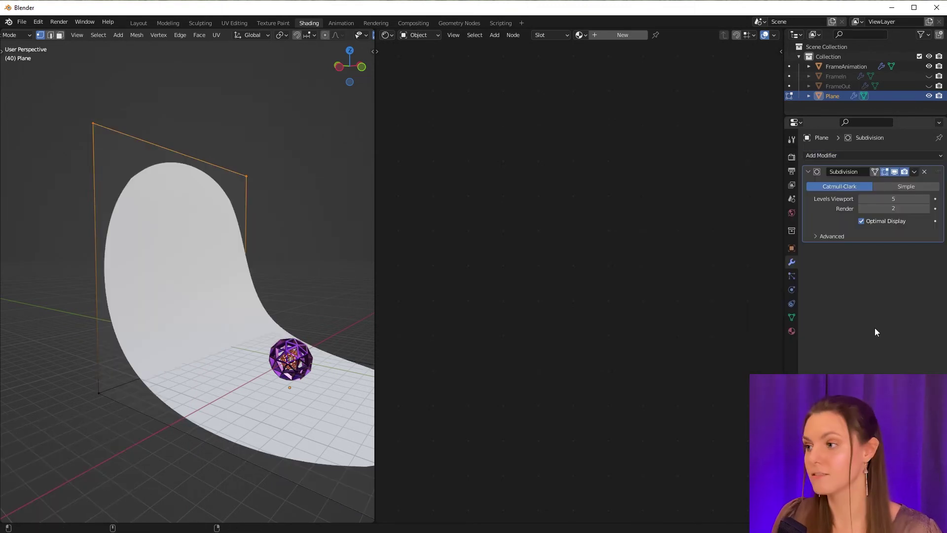
click(895, 157)
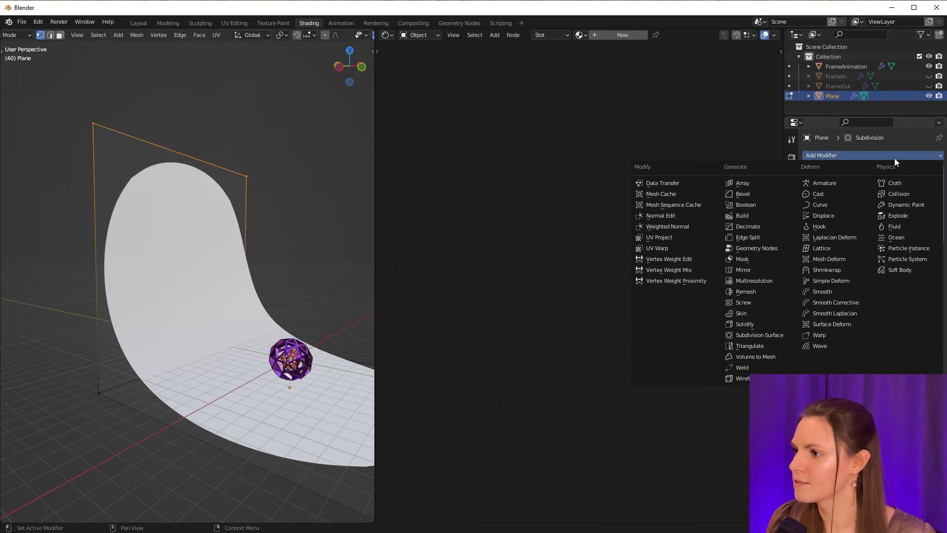
click(863, 216)
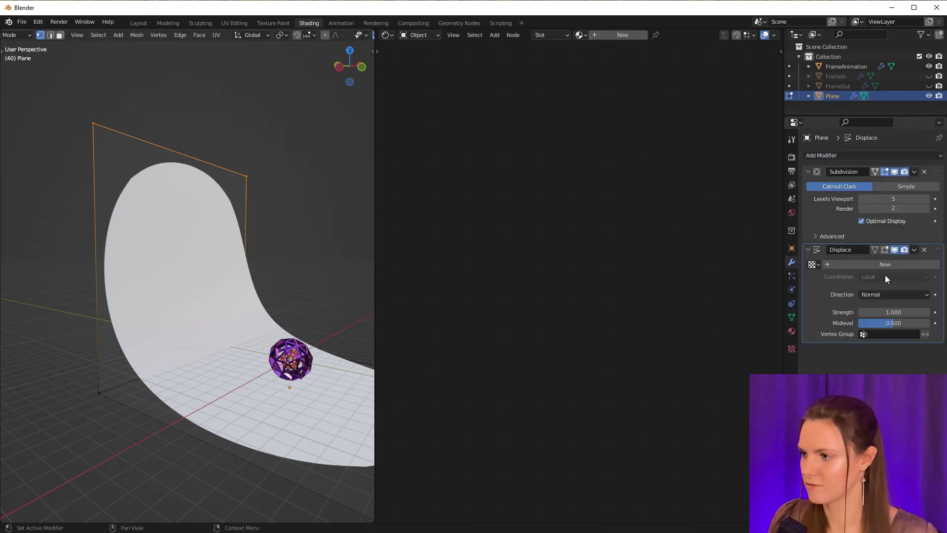
Step: Give the Displace modifier a new Clouds texture with size 0.19
click(813, 264)
click(842, 263)
click(934, 264)
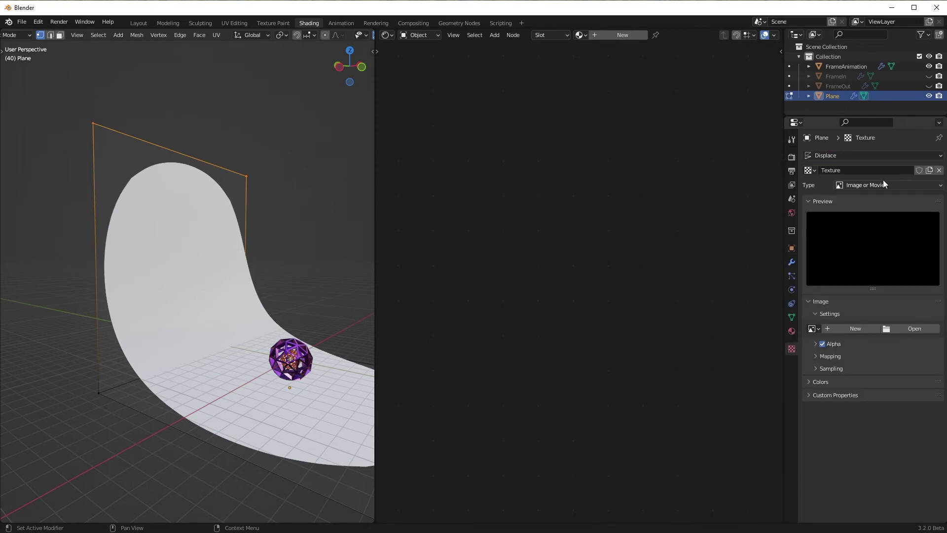
click(885, 185)
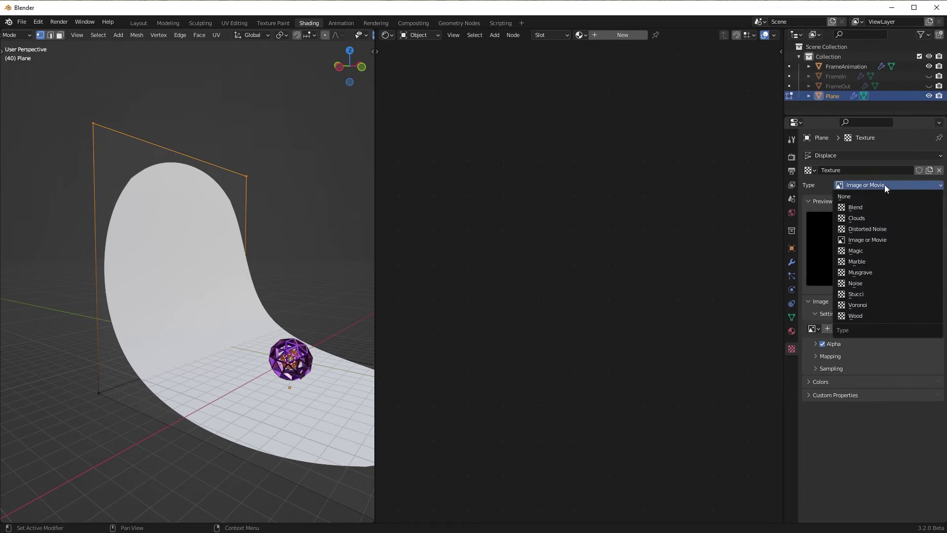
click(883, 218)
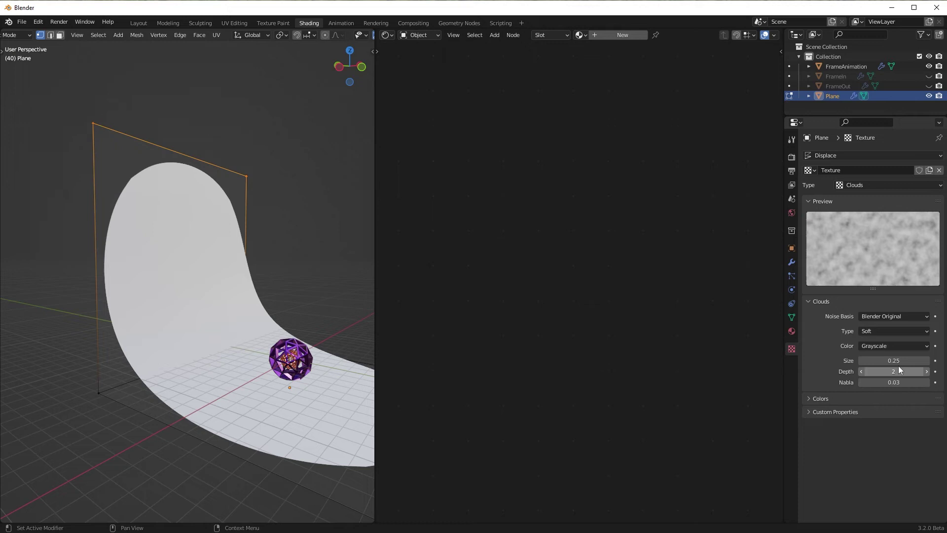
mouse_move(899, 361)
mouse_down()
mouse_move(873, 361)
mouse_move(898, 362)
mouse_up()
text(0.19)
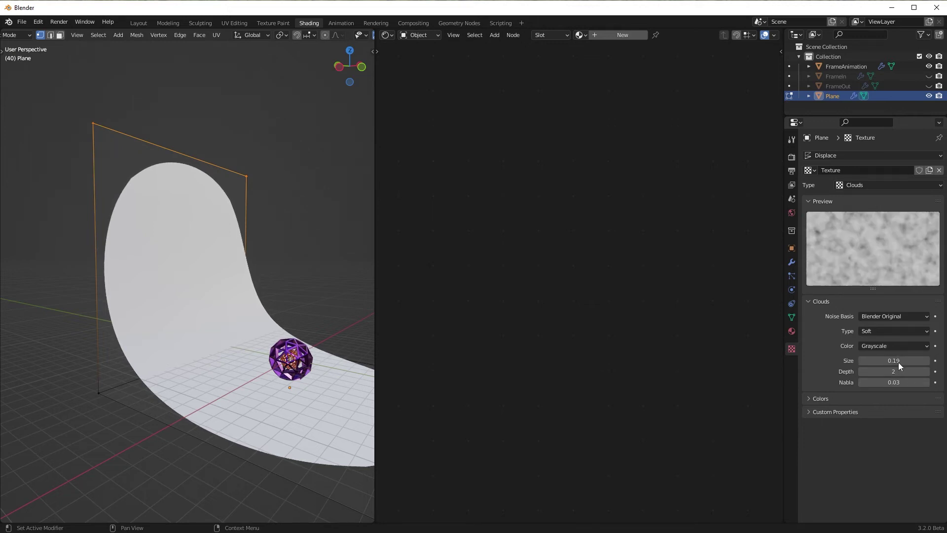
click(866, 371)
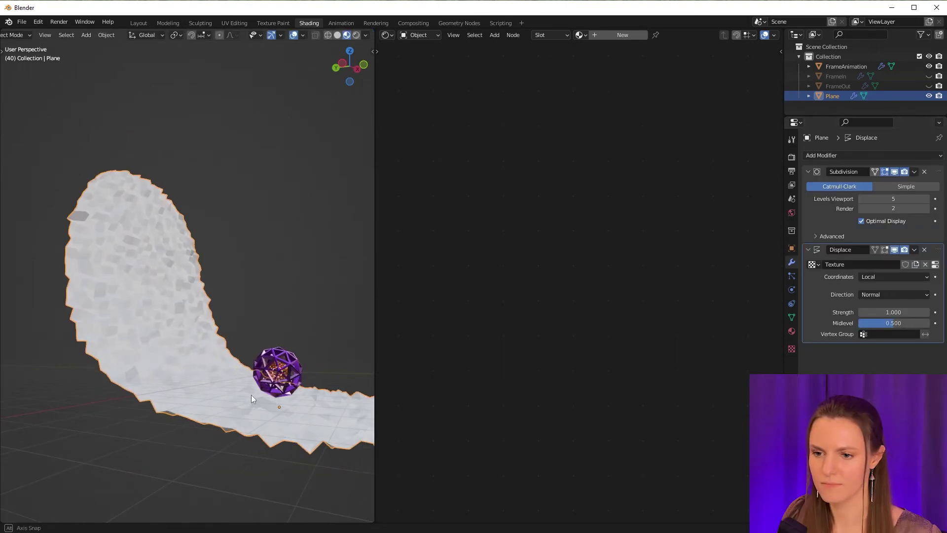
Step: Lower the Displace modifier's Strength to 0.1 for subtle bumps
mouse_move(251, 394)
middle_down()
mouse_move(242, 412)
mouse_move(206, 407)
middle_up()
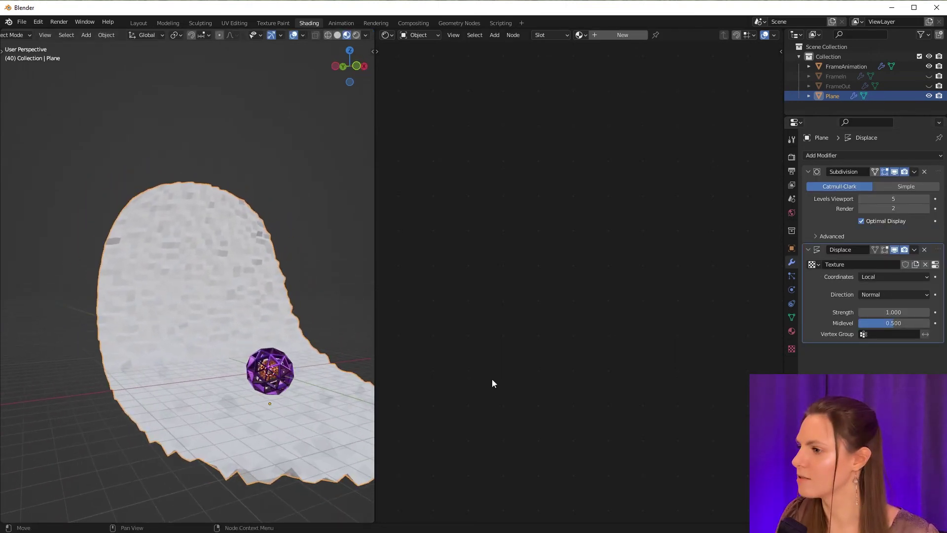
click(900, 311)
text(0.1)
key(Return)
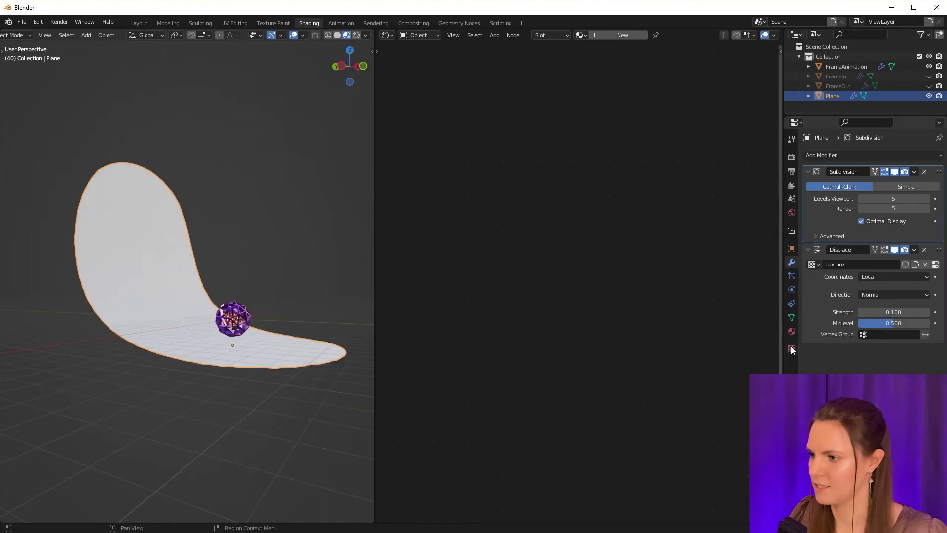
Step: Create a pale pink, fully metallic PlaneMaterial for the backdrop
click(792, 332)
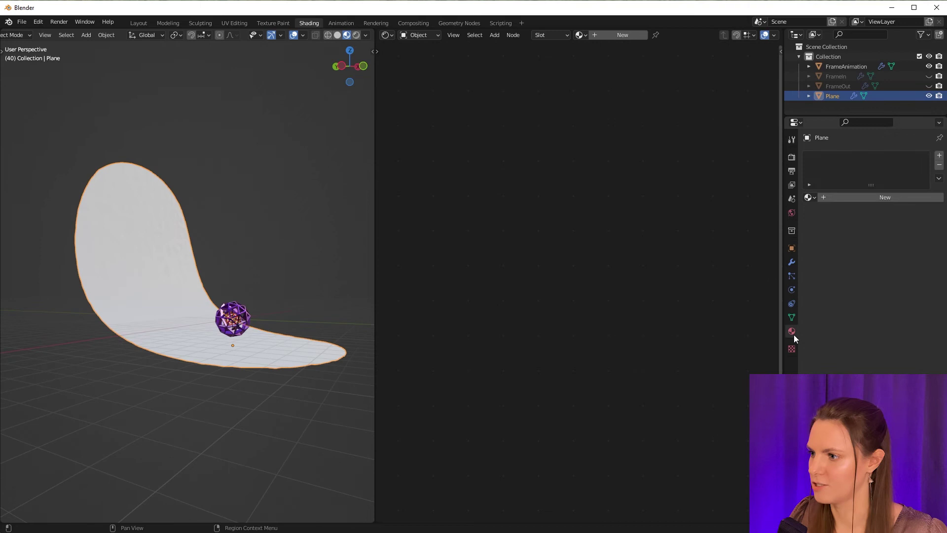
click(886, 198)
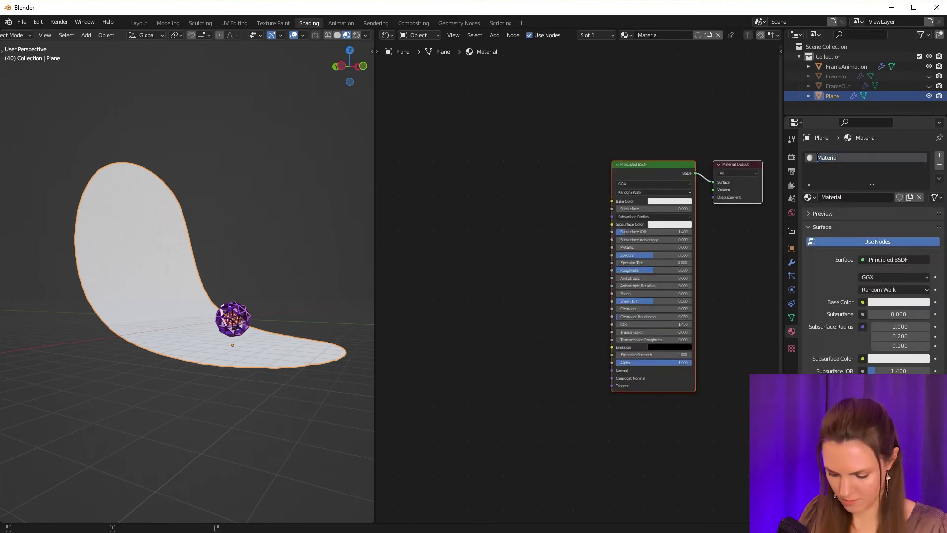
text(Plane)
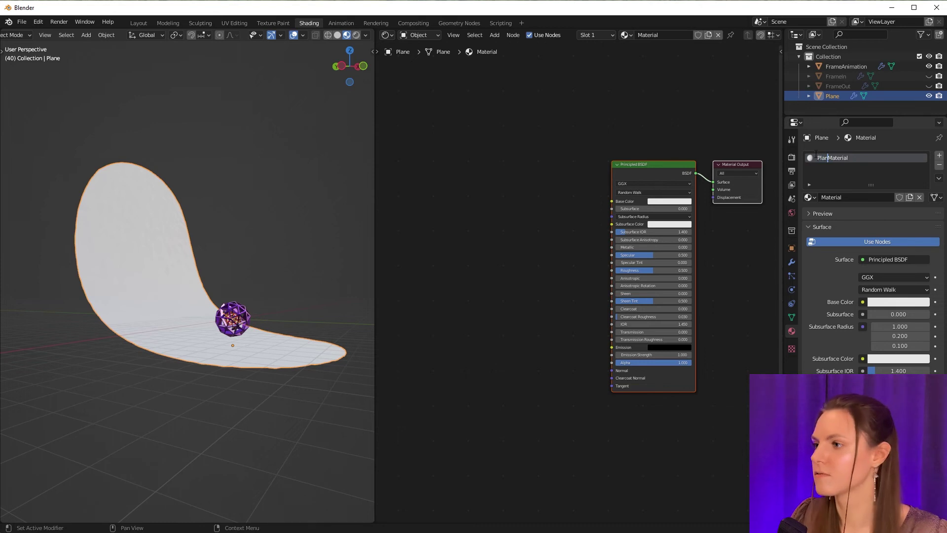
key(Return)
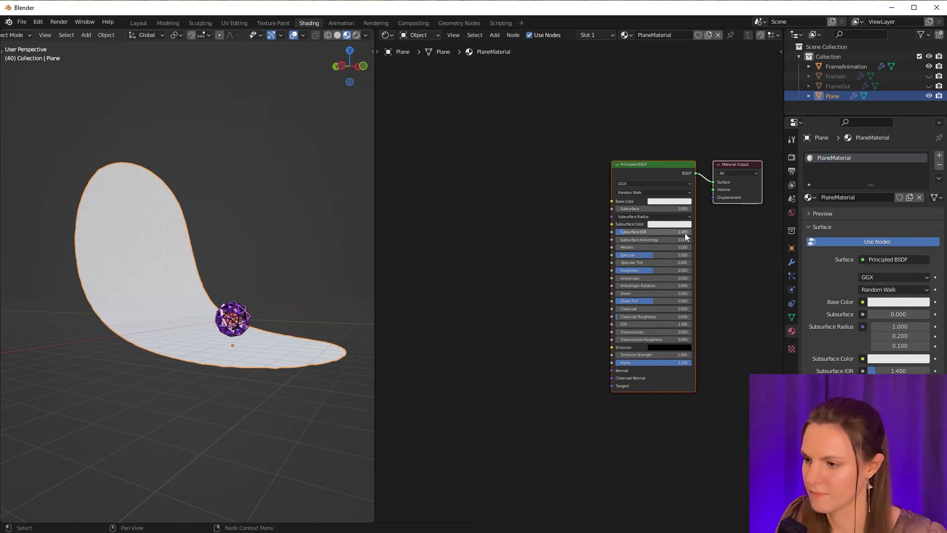
click(675, 205)
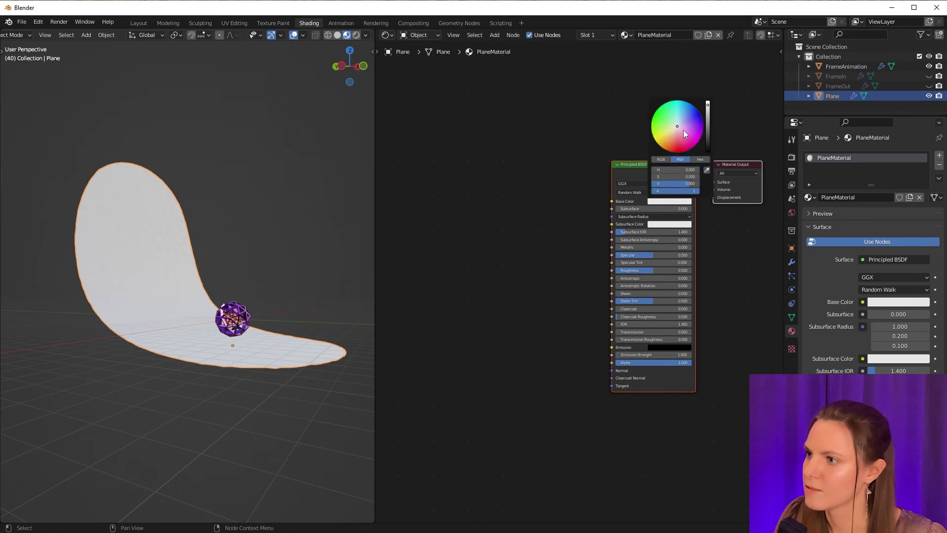
drag(684, 130, 680, 128)
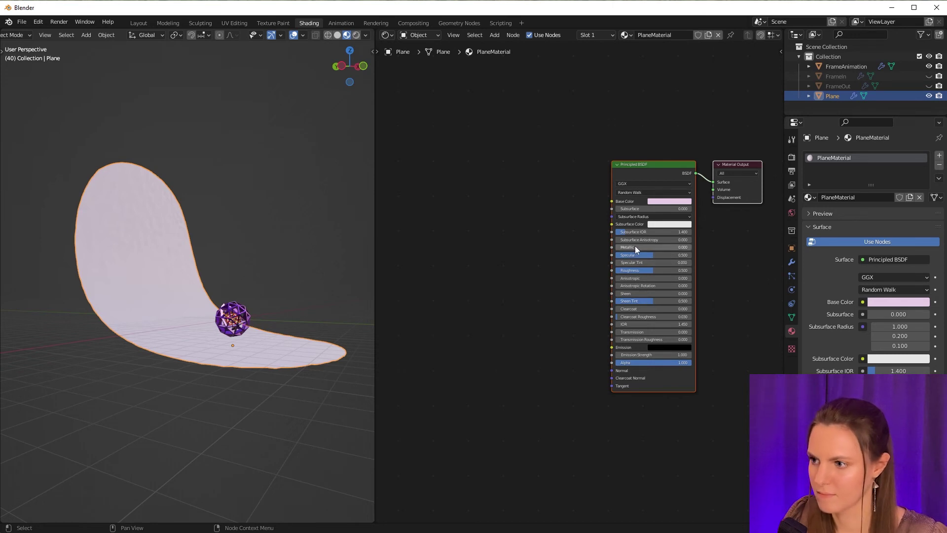
drag(635, 246, 693, 245)
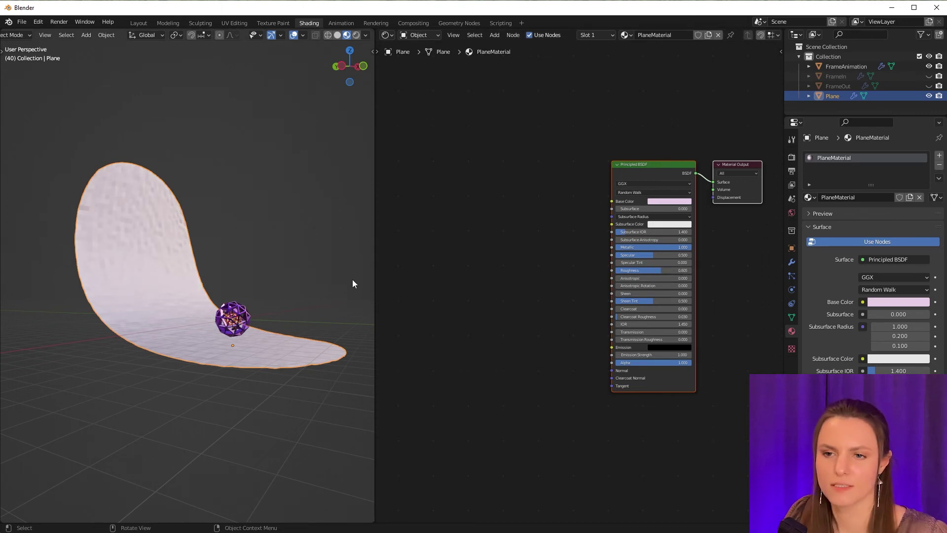
Step: Apply Shade Smooth to the backdrop plane from its context menu
right_click(263, 351)
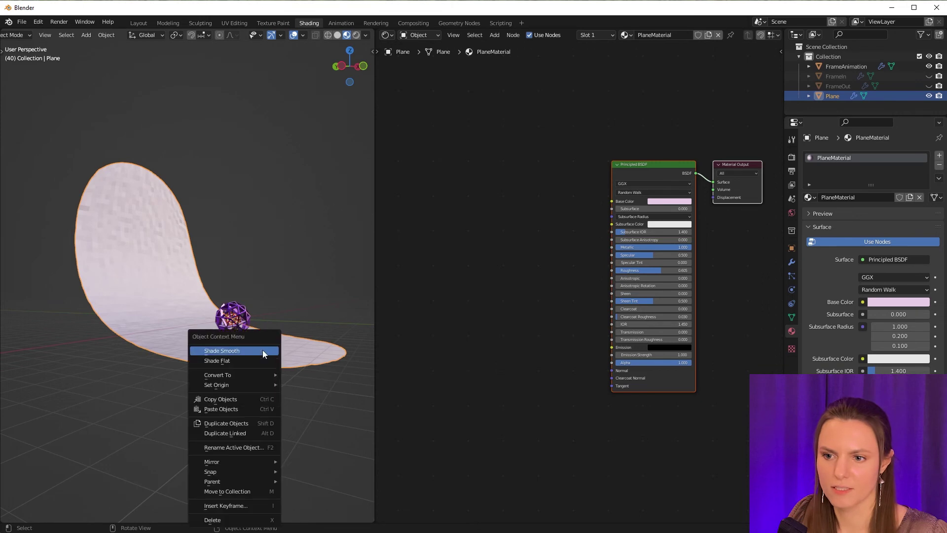
right_click(291, 350)
click(291, 347)
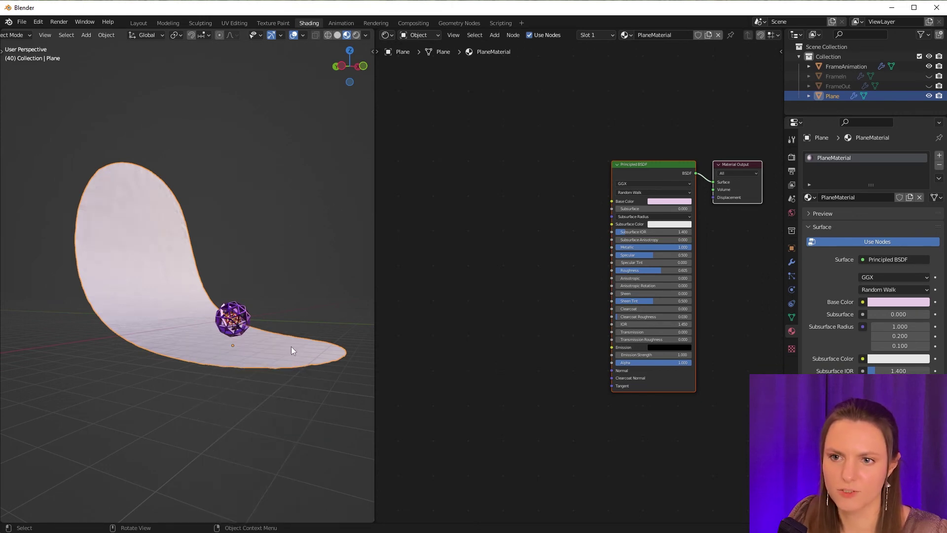
middle_drag(317, 290, 342, 318)
key(shift+a)
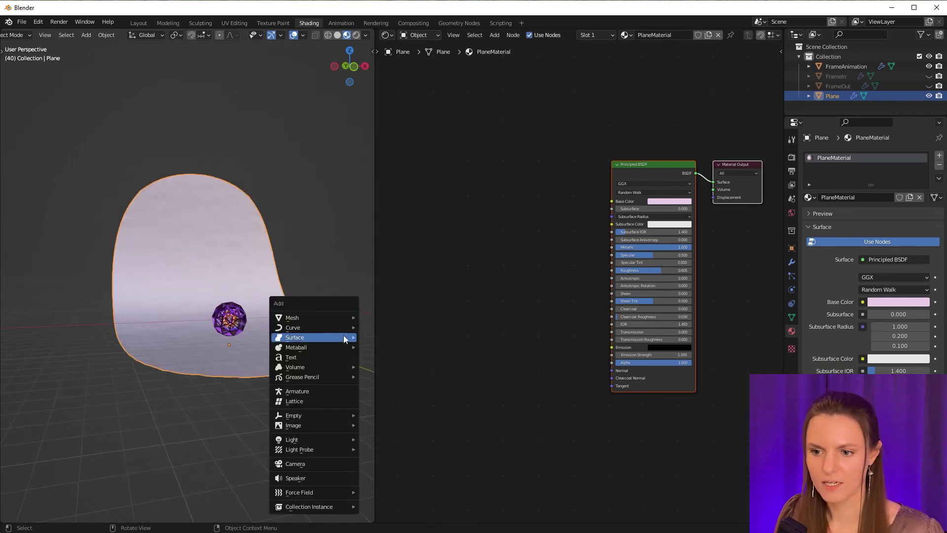
Step: Add a camera and move it along Y to frame the nested spheres
click(336, 461)
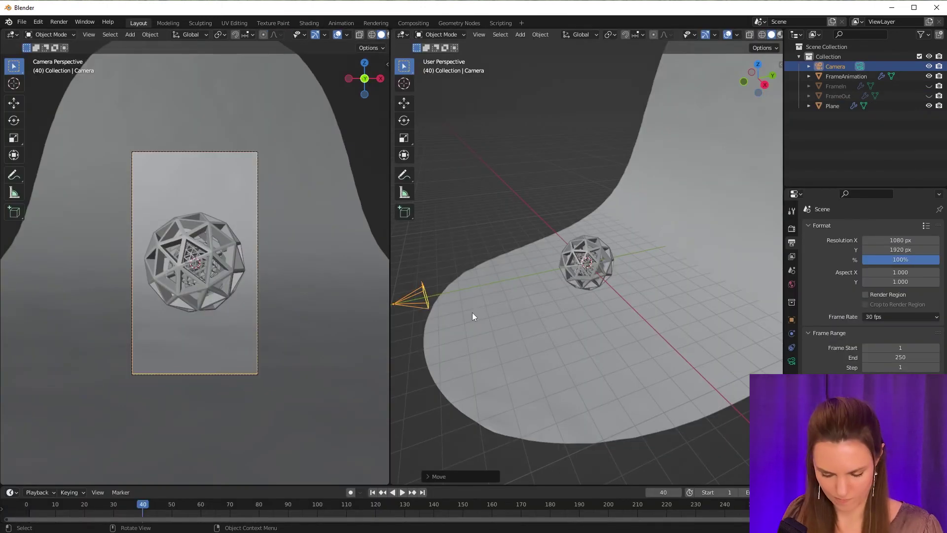
key(g)
key(y)
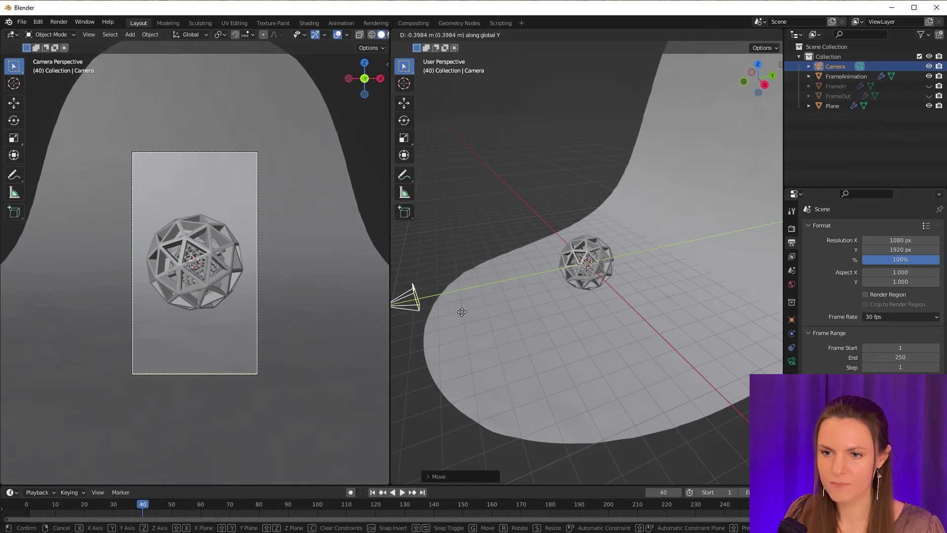
click(462, 312)
Step: Switch the render engine to Cycles with GPU Compute as the device
click(792, 228)
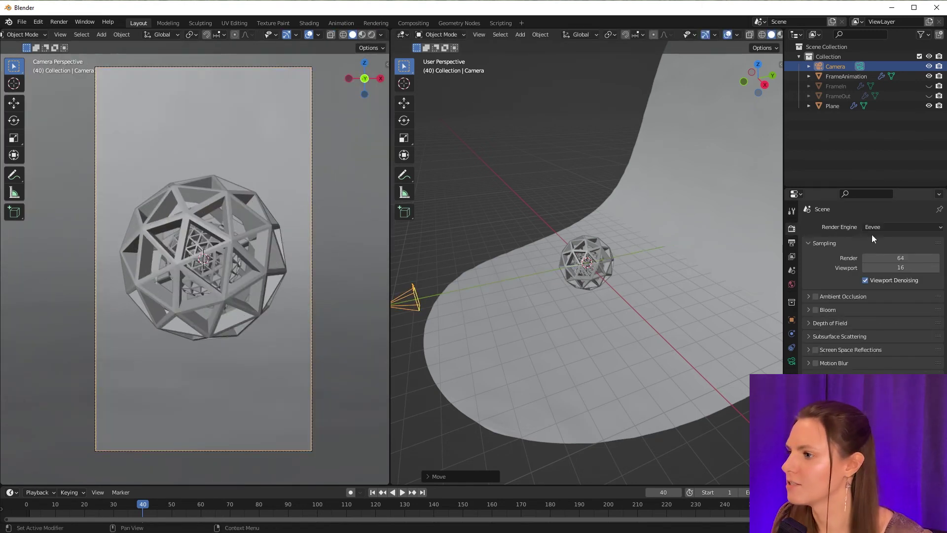
click(890, 228)
click(898, 260)
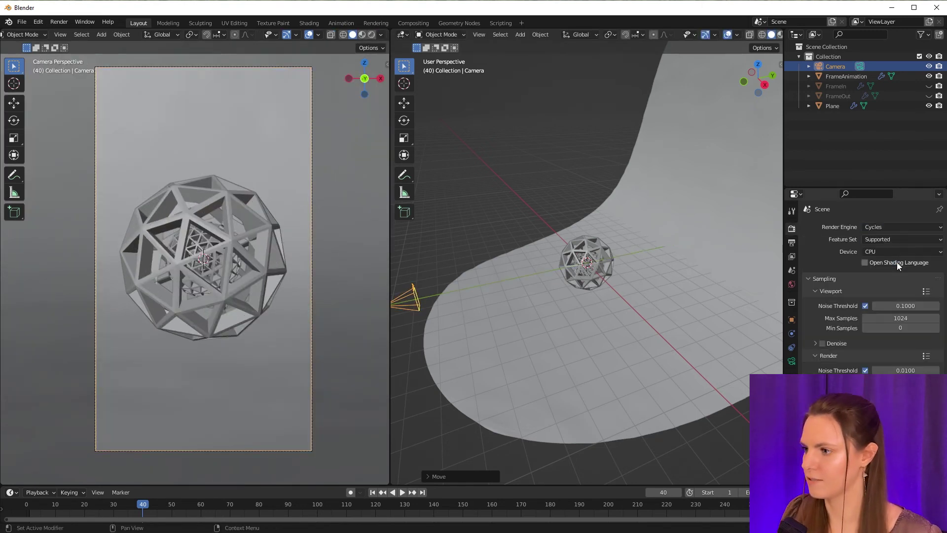
click(895, 251)
click(897, 272)
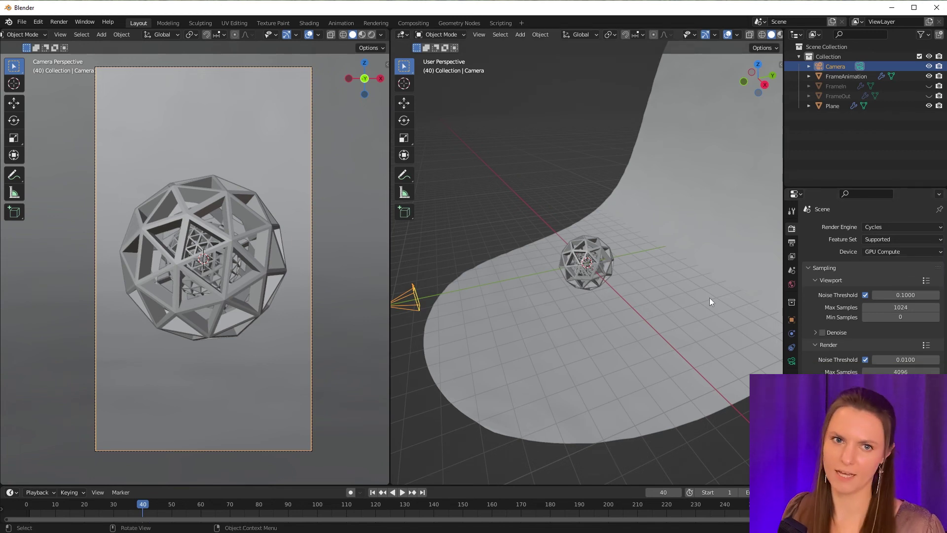
Step: Add a point light, check the backdrop's modifier stack, then select the light
key(shift+a)
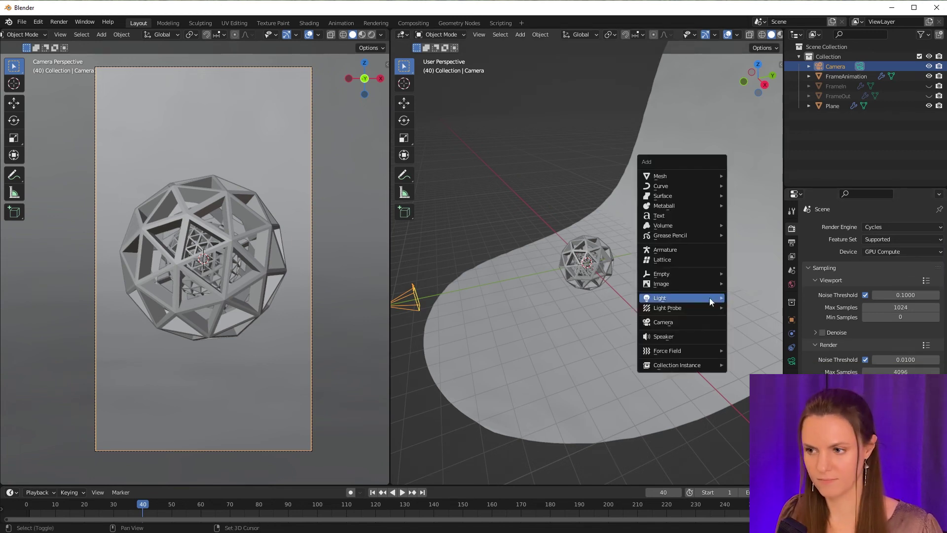
click(746, 296)
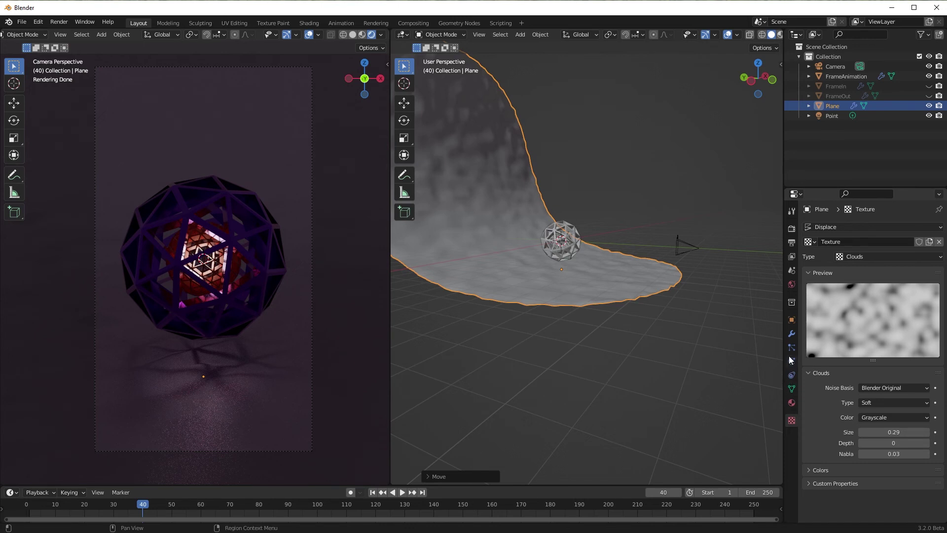
click(792, 334)
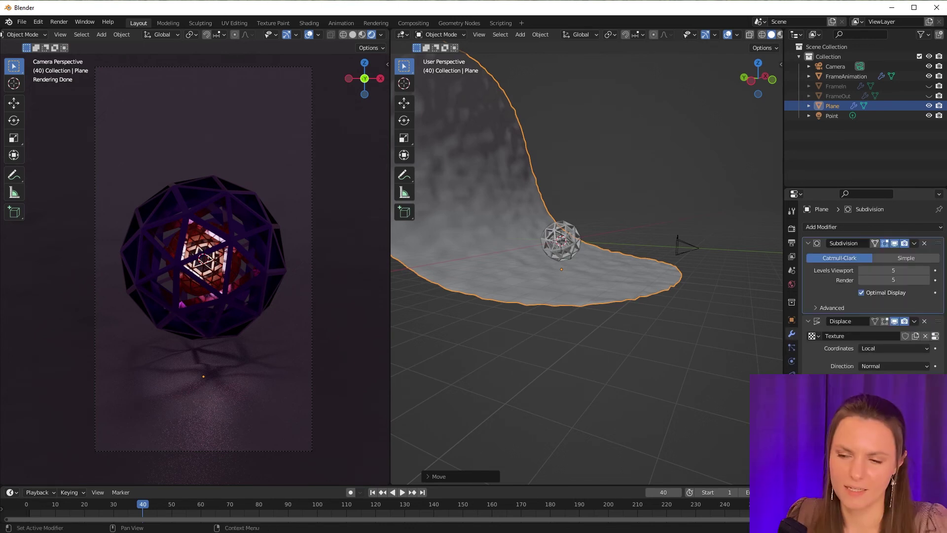
click(832, 116)
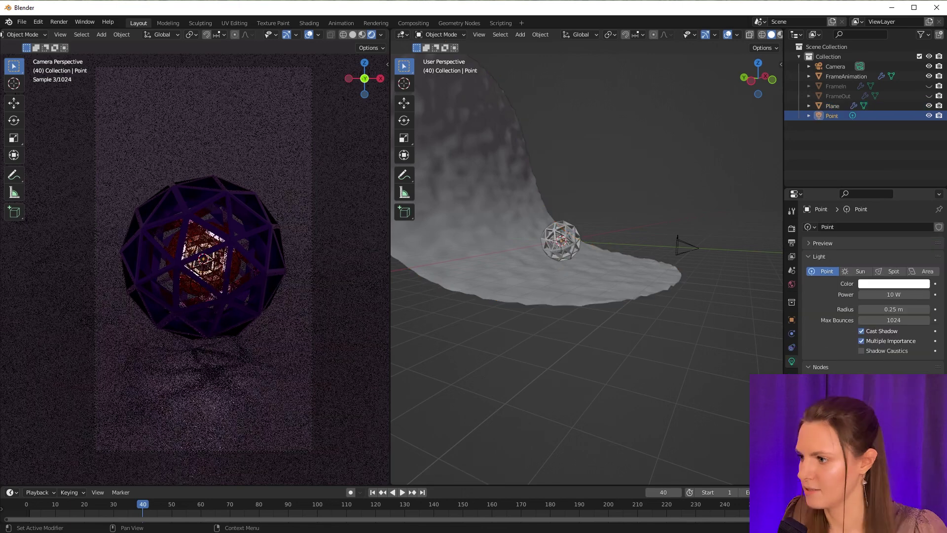
Step: Tint the point light warm peach and enlarge its radius to 0.46 m
click(889, 284)
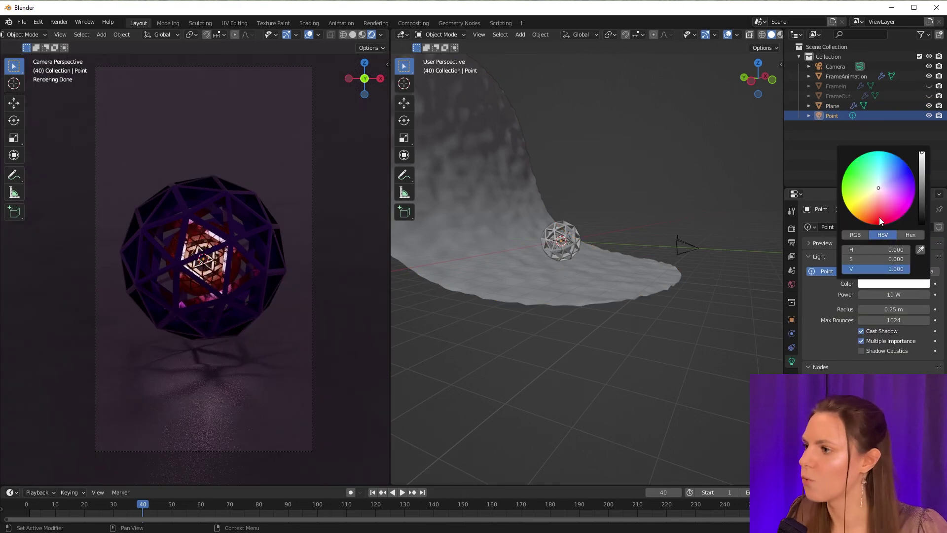
click(874, 192)
drag(873, 191, 872, 199)
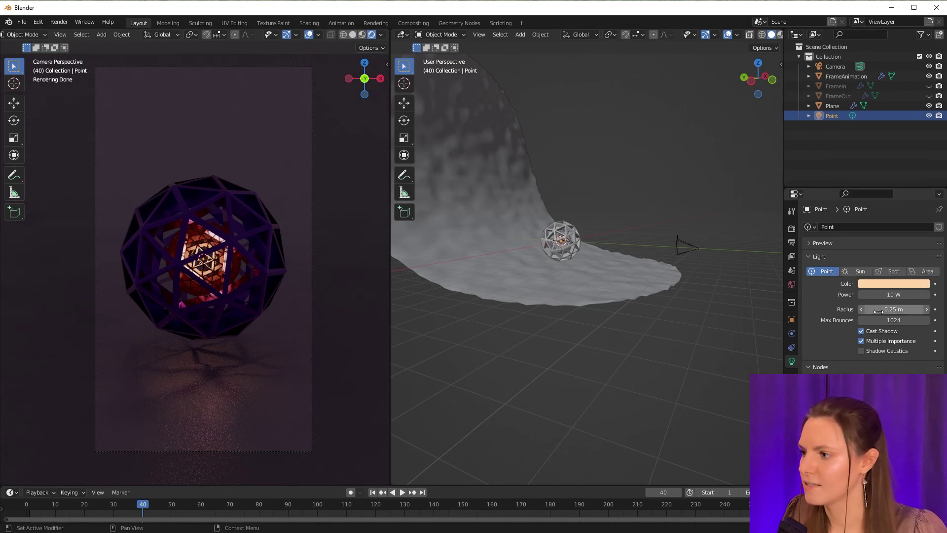
click(894, 309)
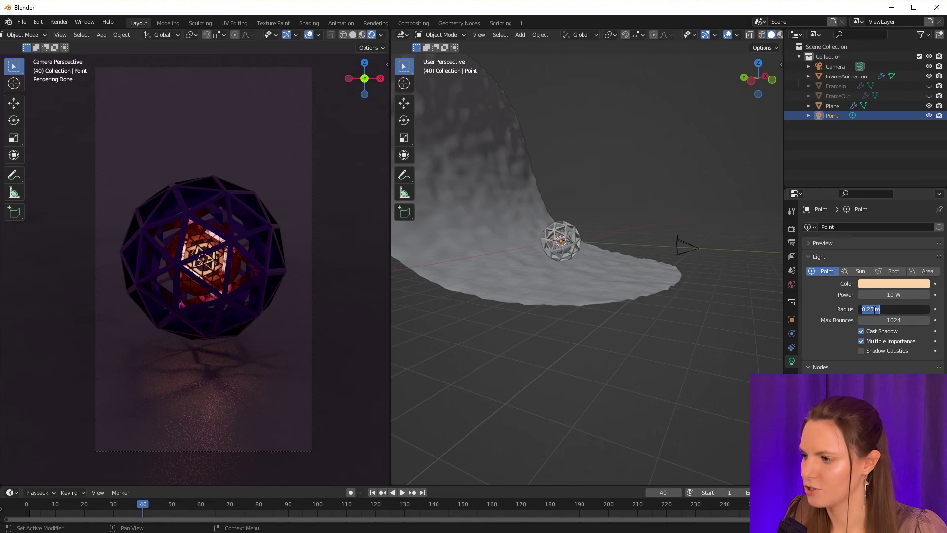
text(0.35)
key(Return)
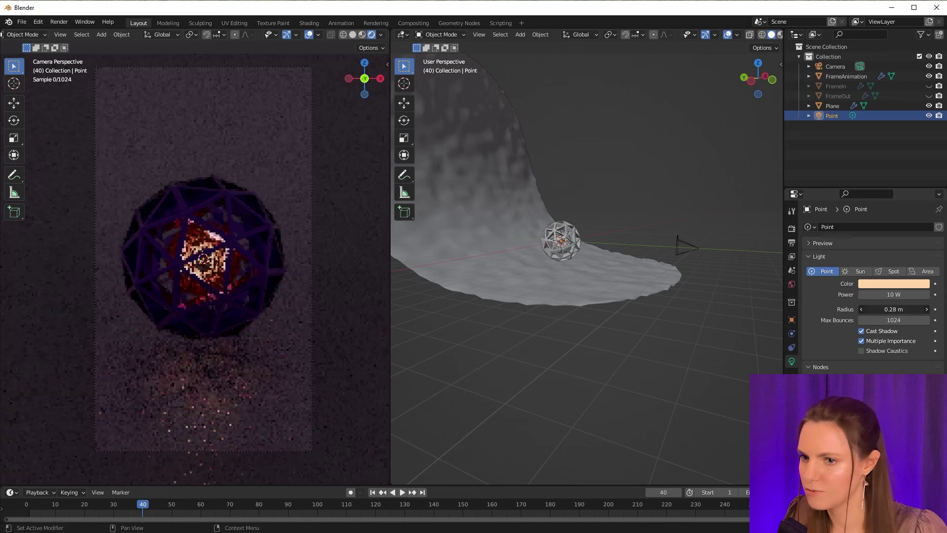
drag(894, 308, 905, 309)
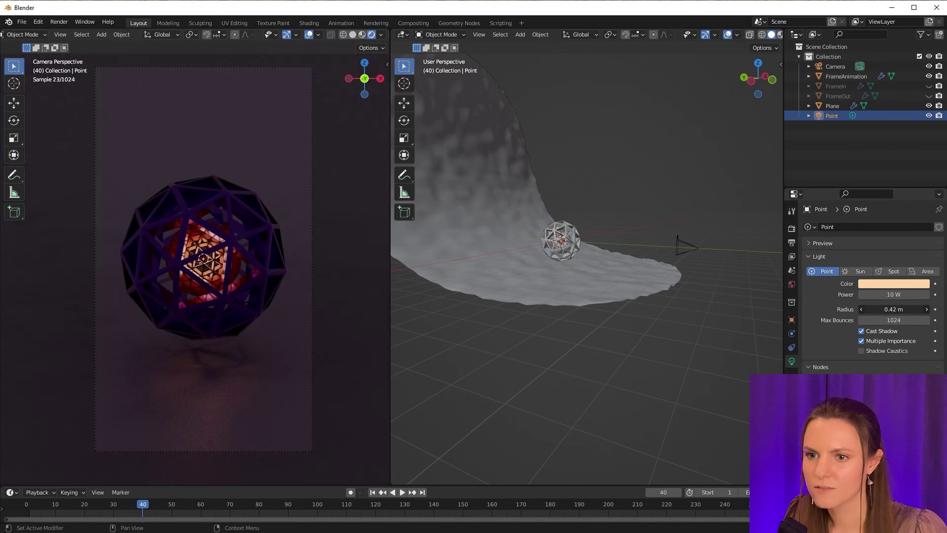
drag(880, 310, 888, 310)
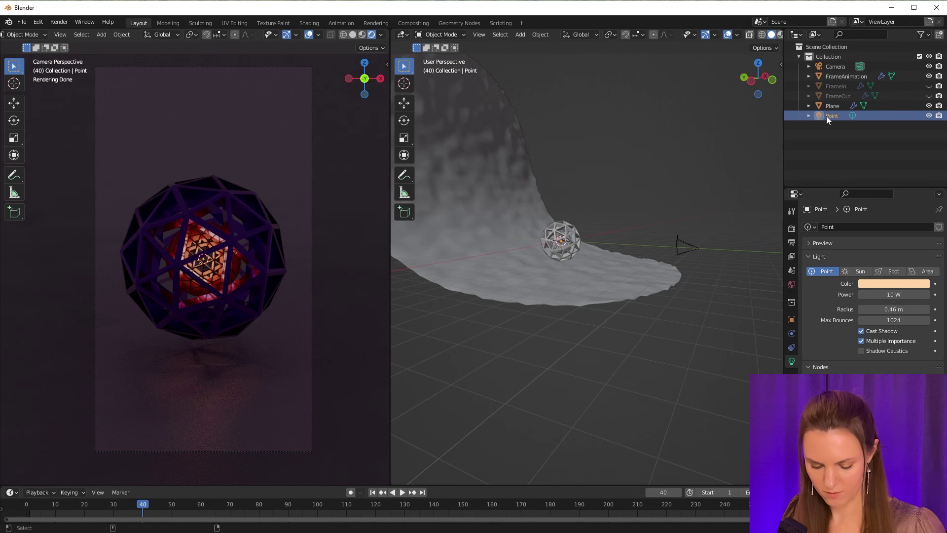
Step: Duplicate the point light as Point.001 and make the copy active
key(ctrl+c)
key(ctrl+v)
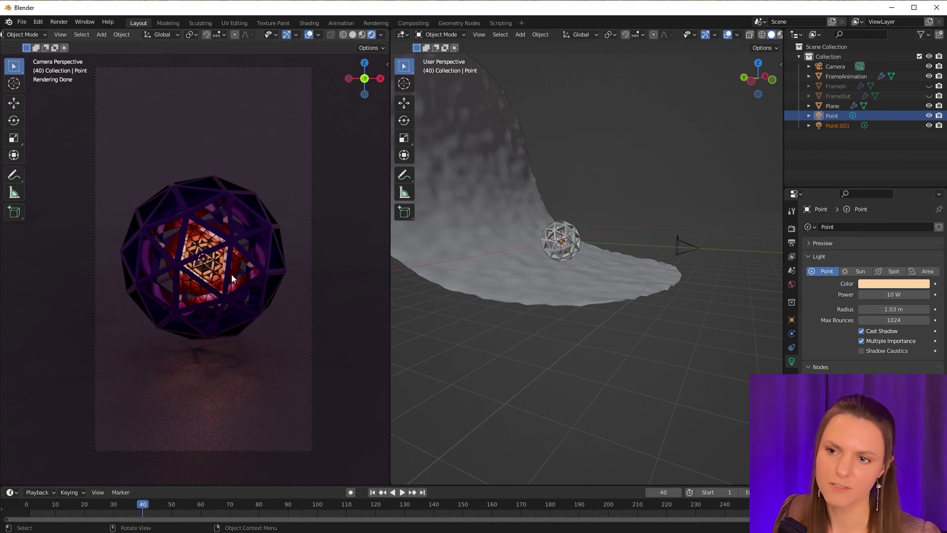
click(837, 125)
Step: Bring in the overhead area light and tint its colour pink
click(829, 145)
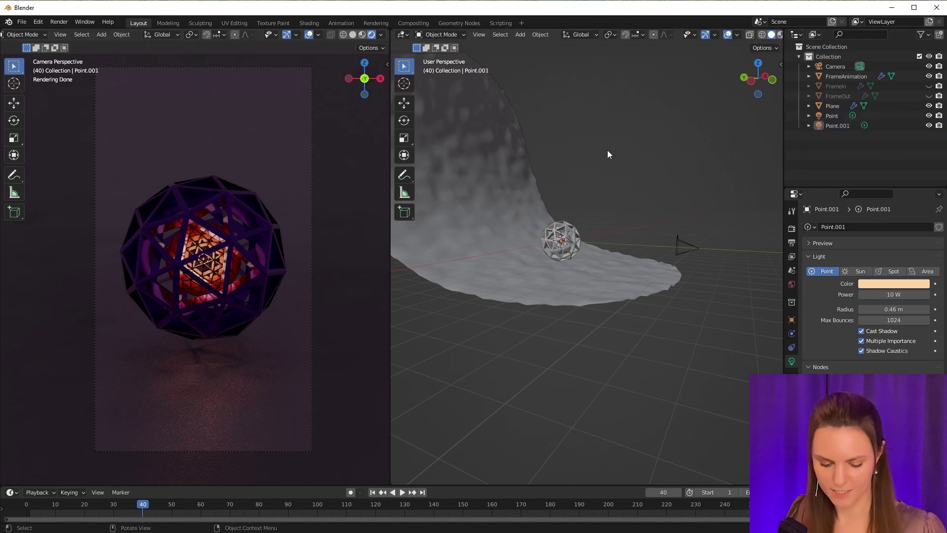
key(ctrl+z)
click(894, 285)
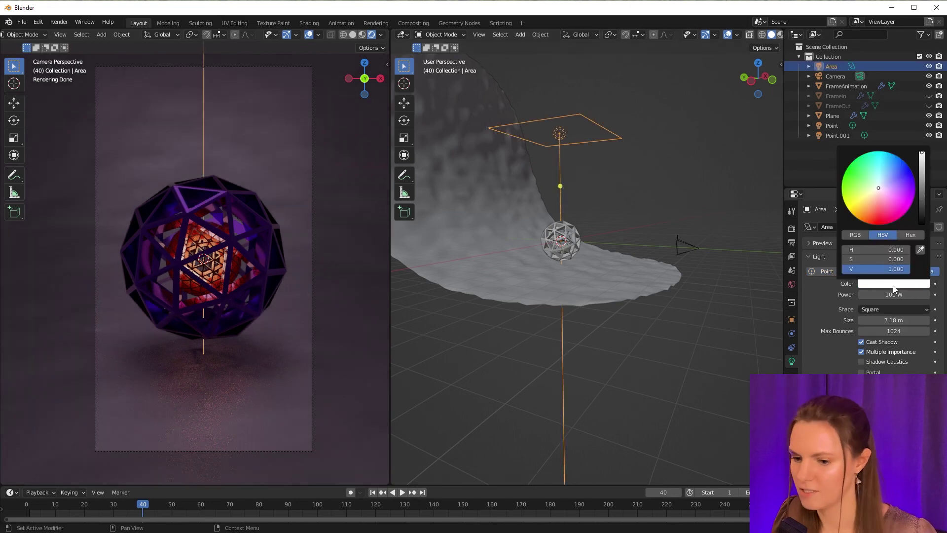
drag(890, 207, 889, 190)
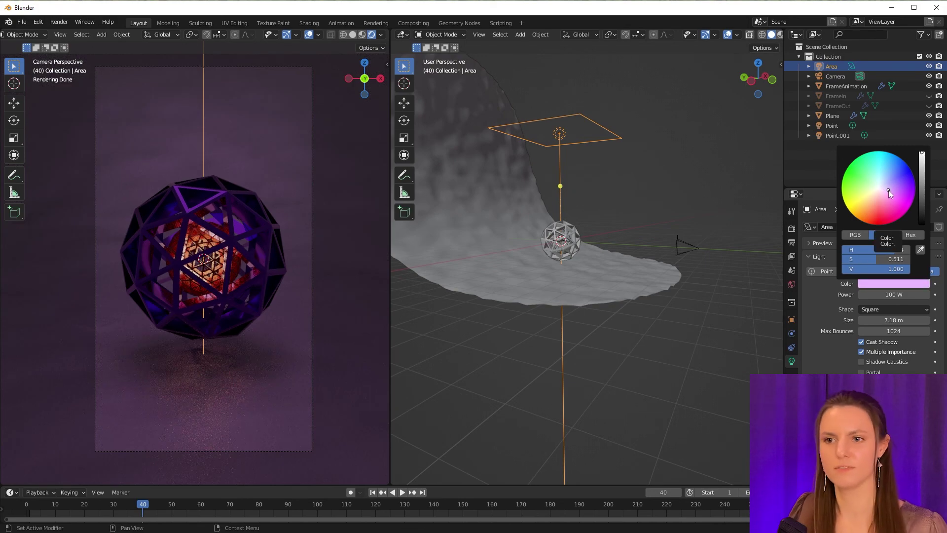
Step: Lower the World Background strength to about 0.1, after testing 0 and 1
click(793, 286)
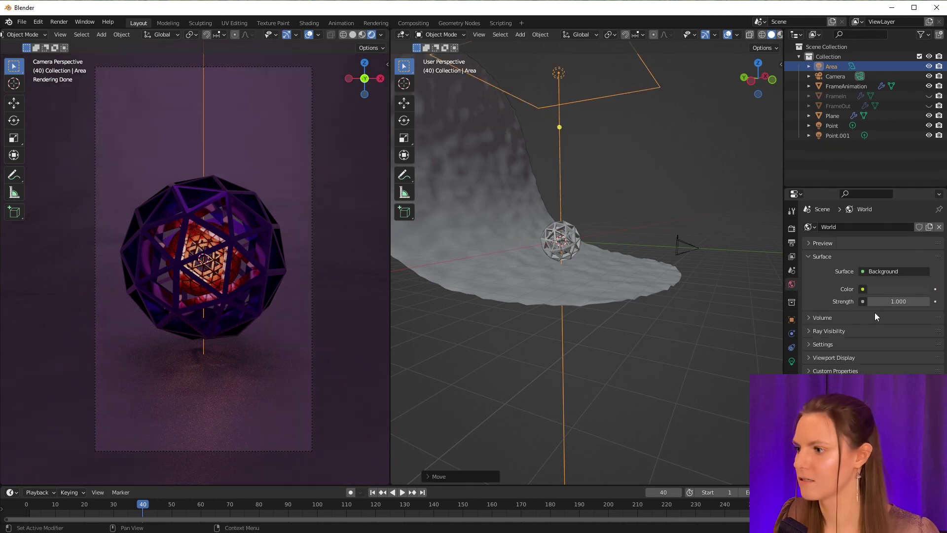
drag(900, 302, 873, 302)
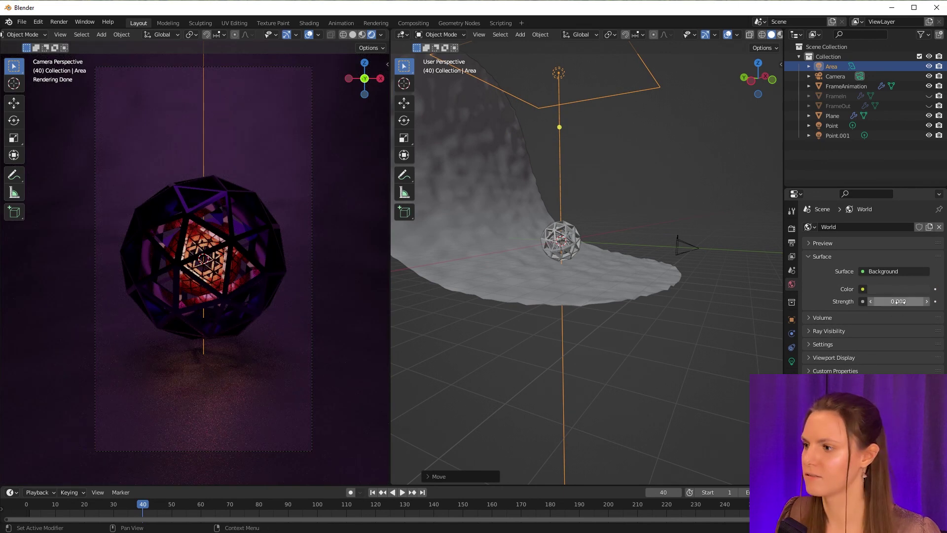
drag(901, 301, 926, 301)
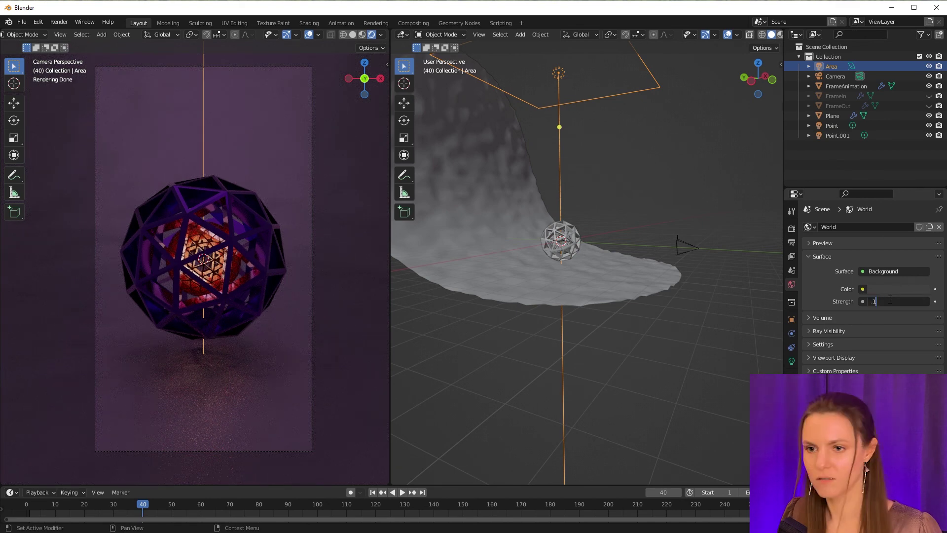
drag(900, 301, 888, 300)
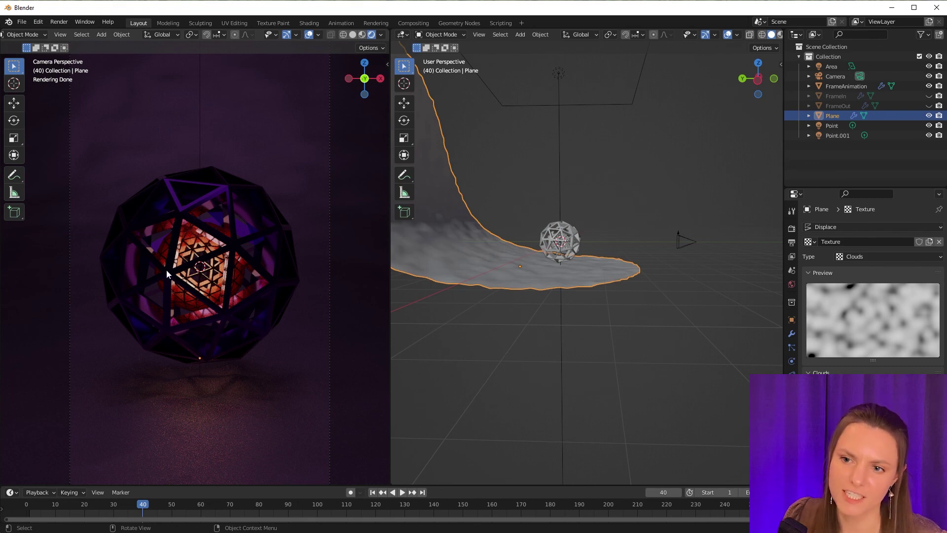
Step: Play the animation to watch the nested icosphere frames move in the rendered view
key(space)
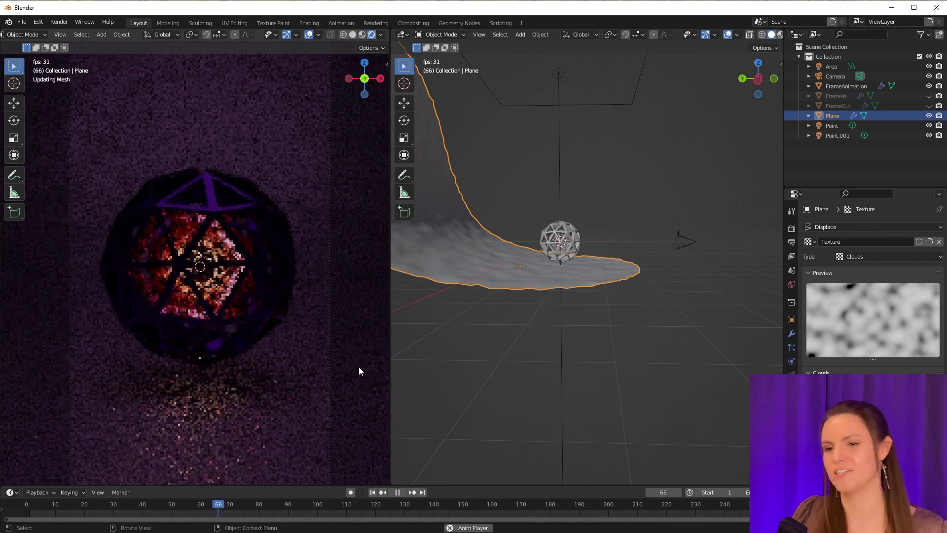